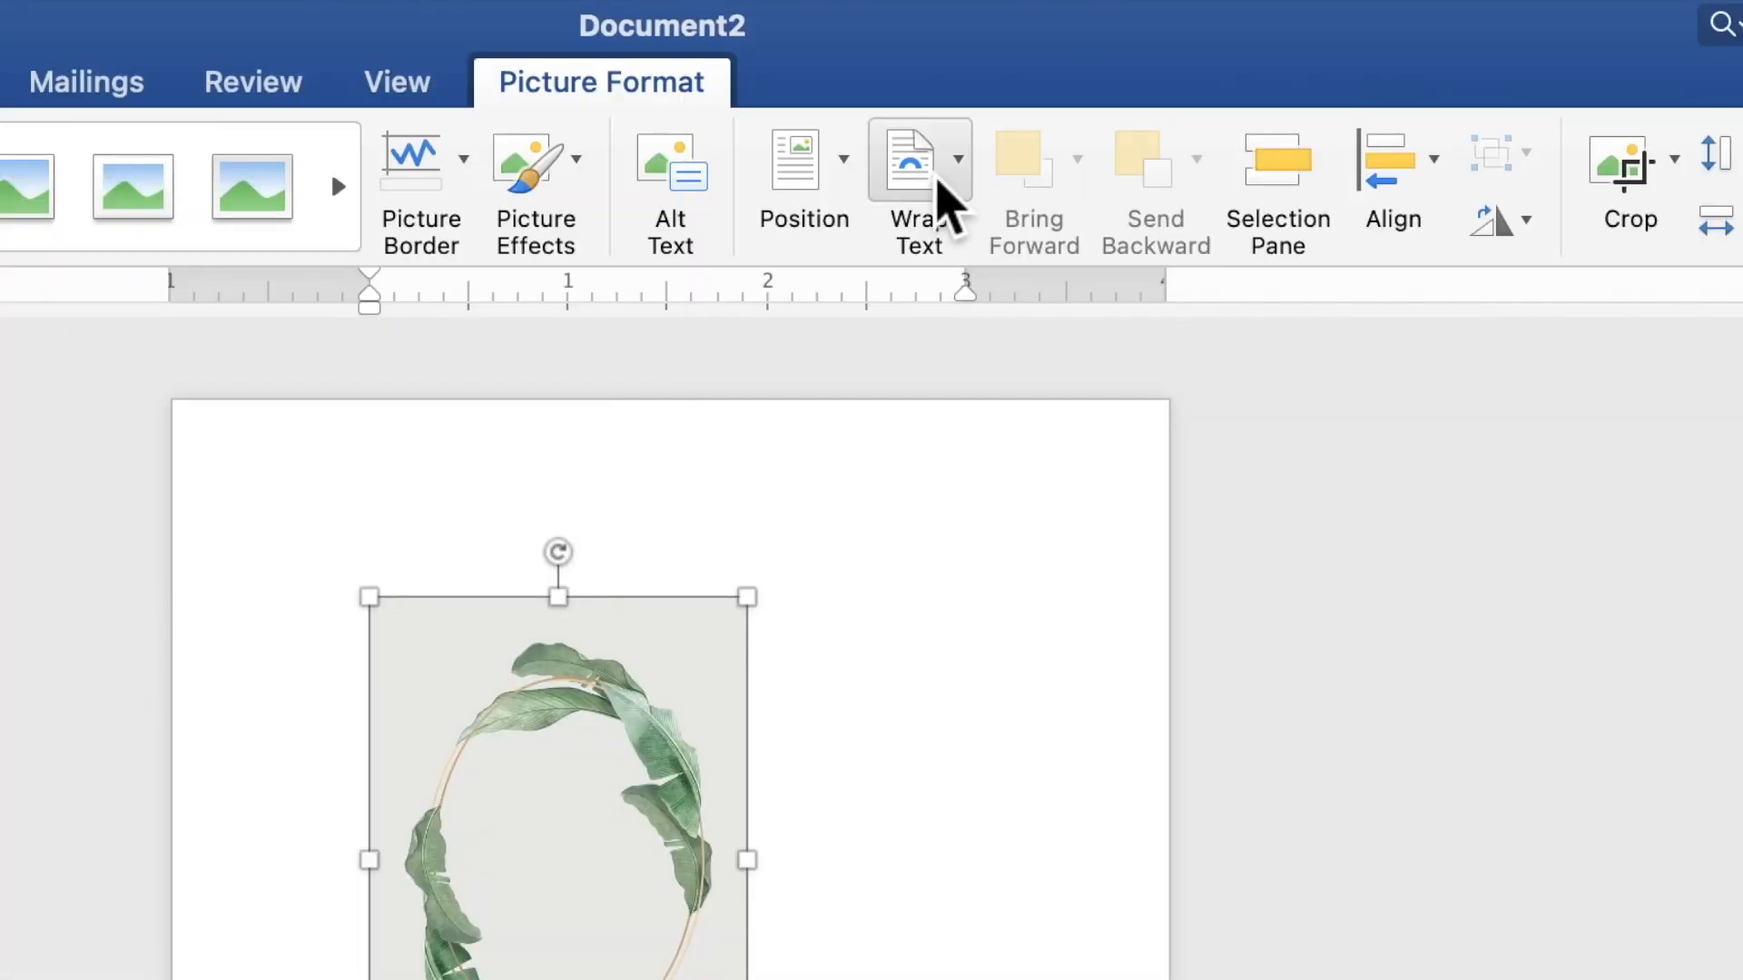
# - Place the wreath picture behind the text and enlarge it to 8.29" by 5.92" to fill the page
pyautogui.click(1018, 57)
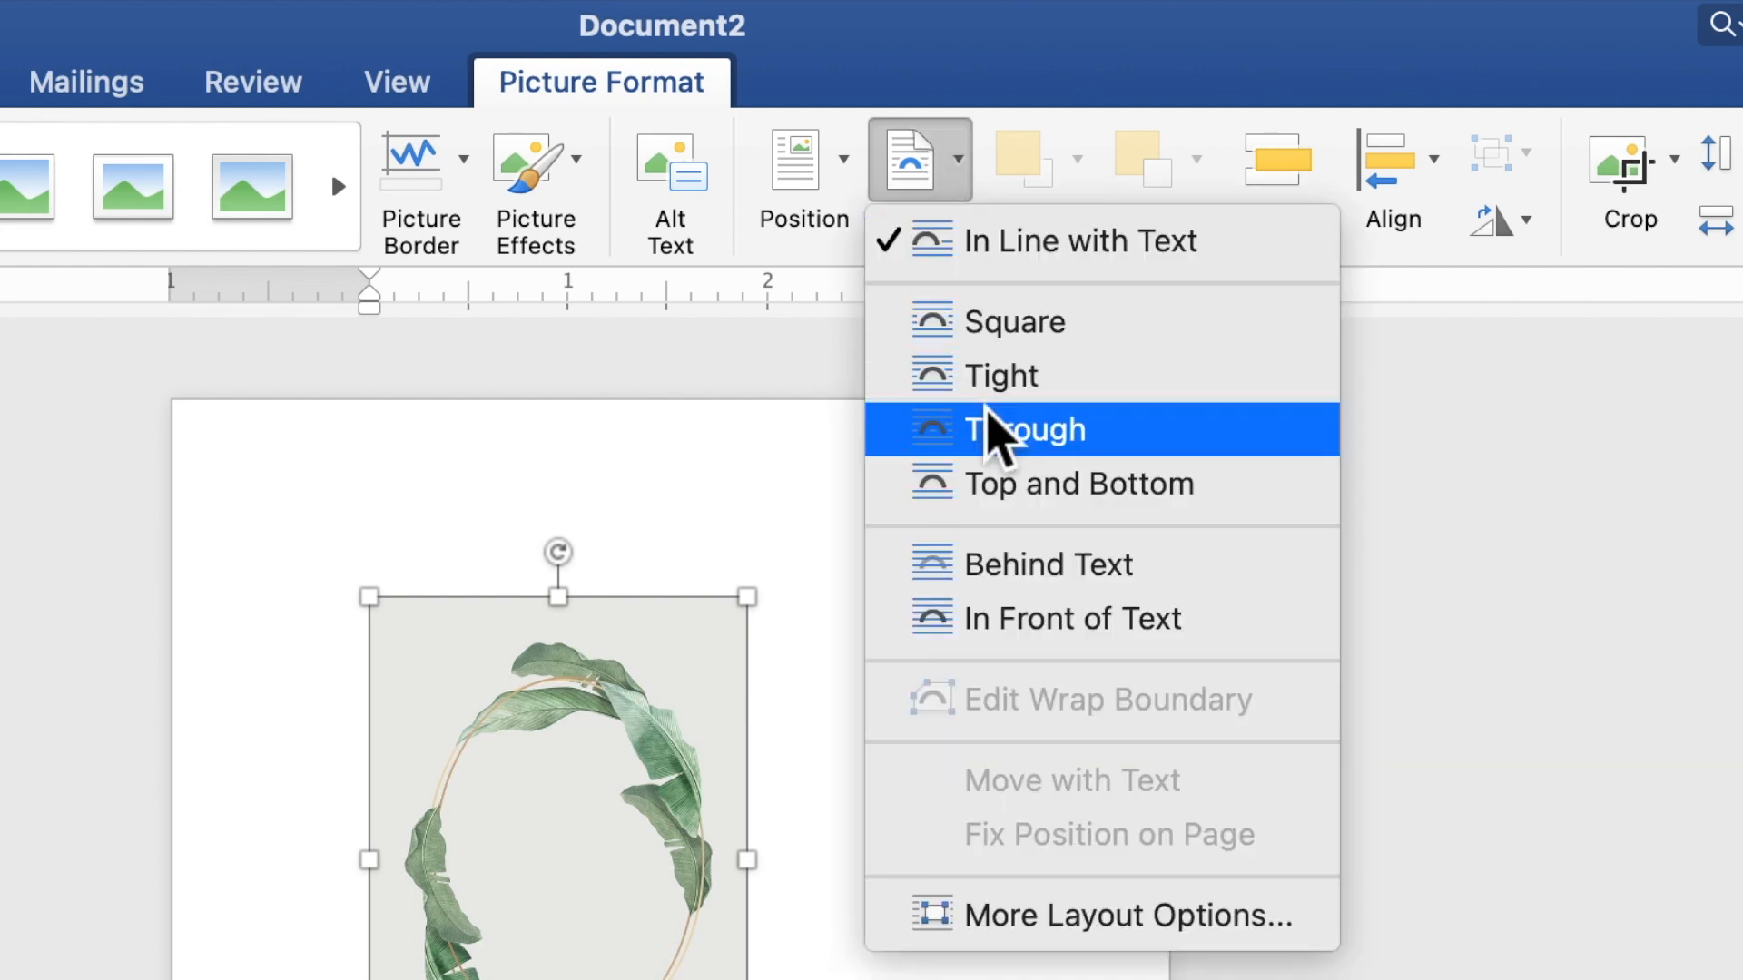
pyautogui.click(1026, 567)
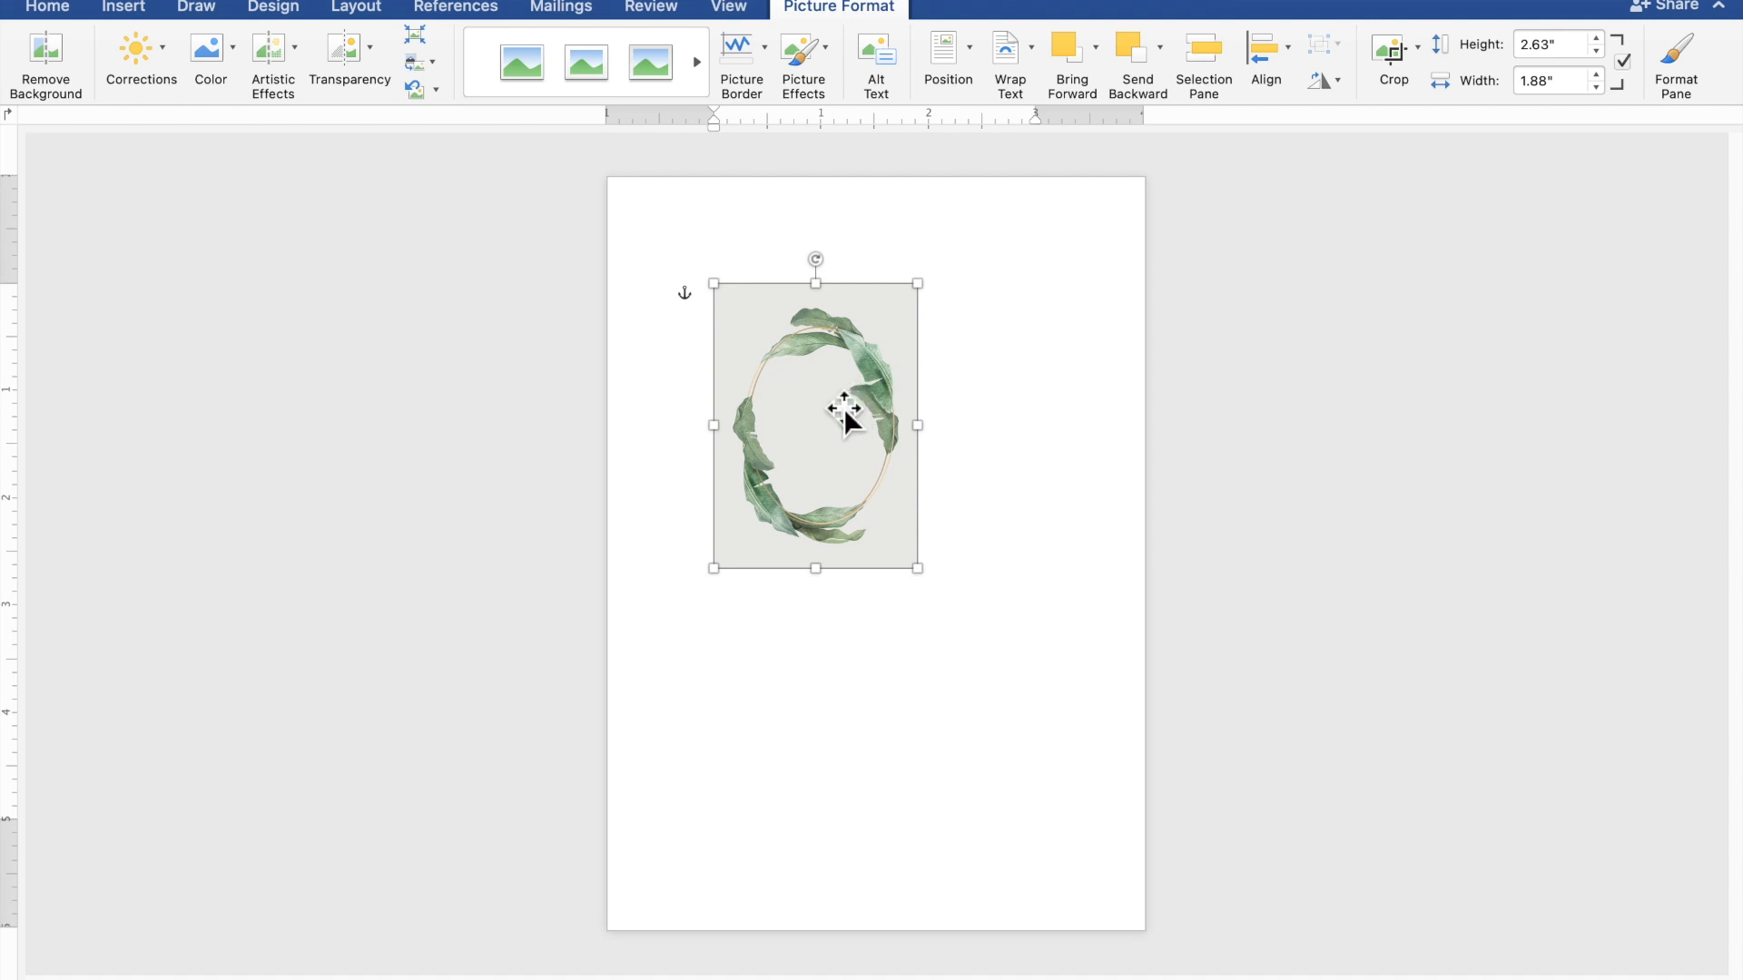
pyautogui.moveTo(835, 404); pyautogui.dragTo(705, 273)
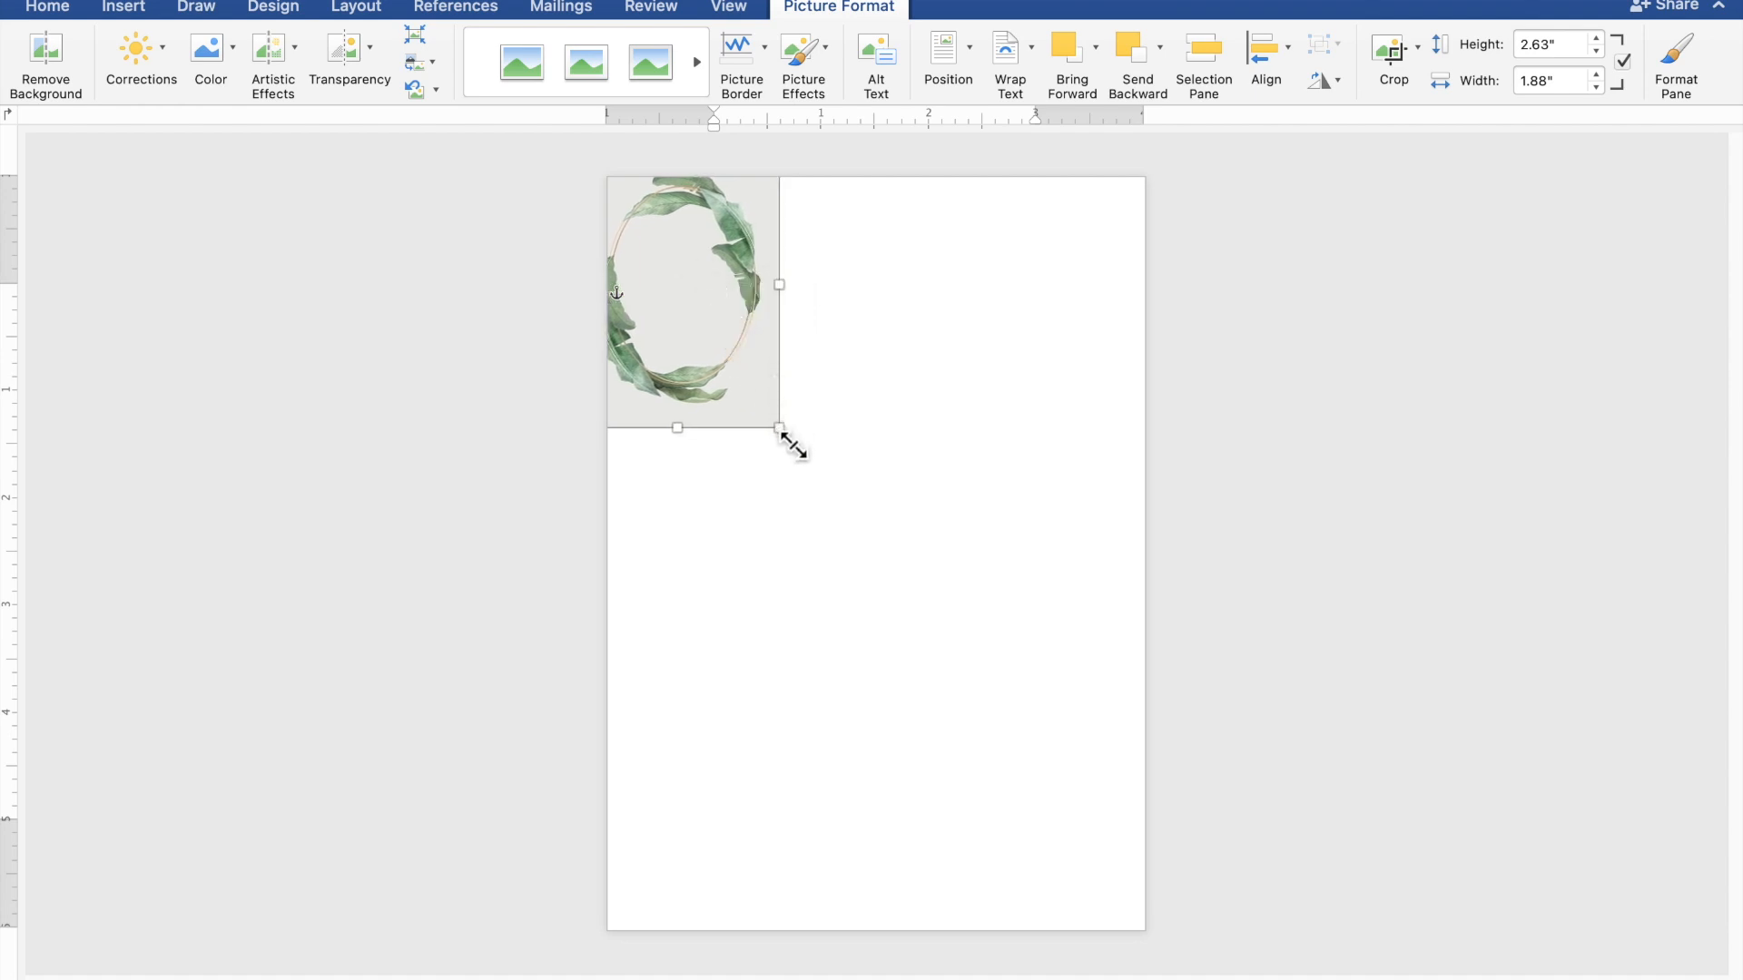
pyautogui.moveTo(781, 433); pyautogui.dragTo(1225, 979)
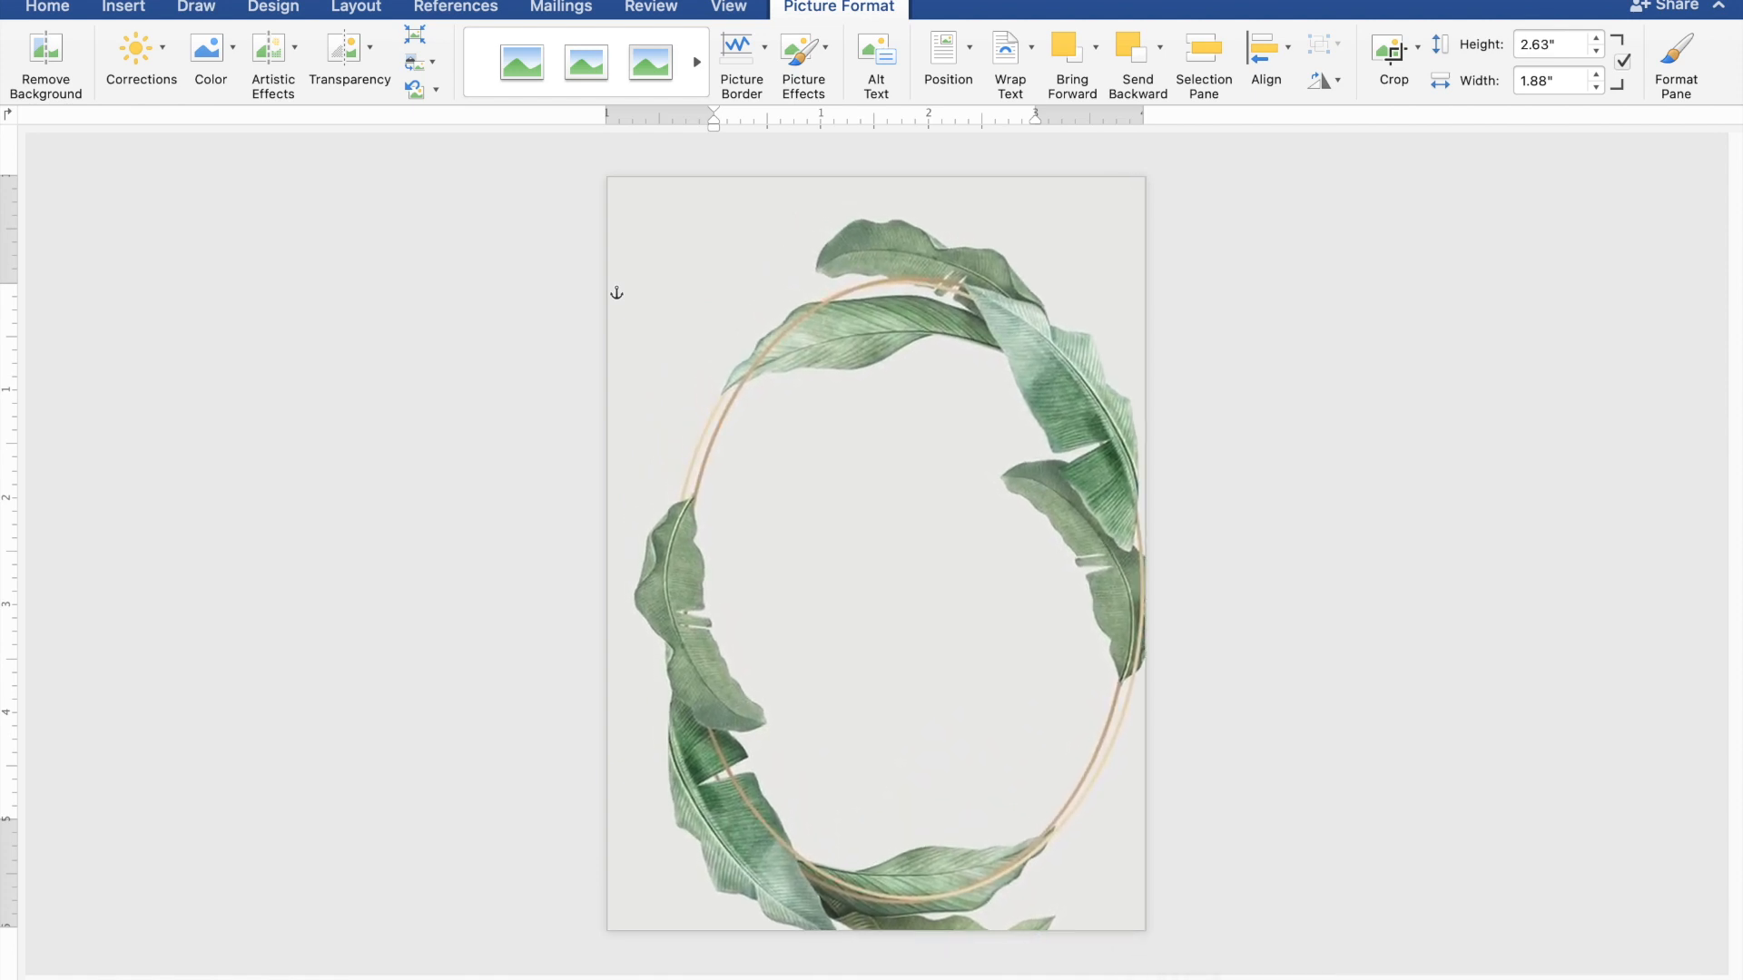
pyautogui.moveTo(1062, 830); pyautogui.dragTo(1038, 787)
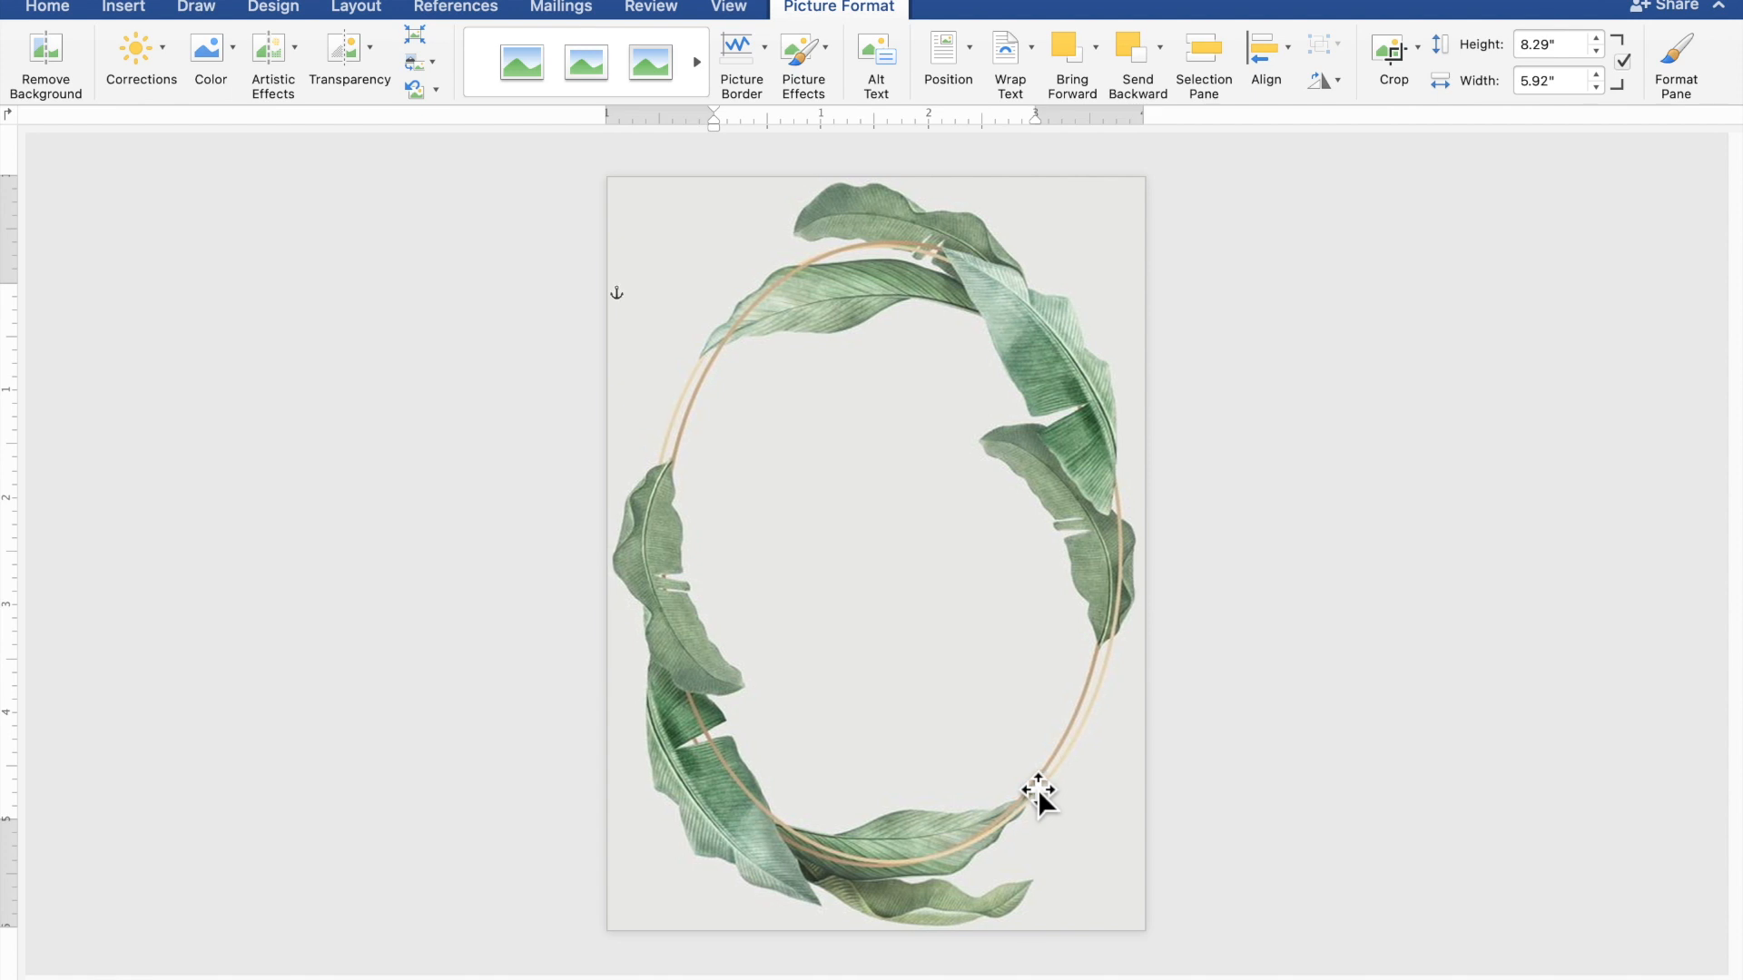
# - Draw a 4.9" by 5.48" rectangle from Insert > Shapes across the middle of the wreath
pyautogui.click(1476, 701)
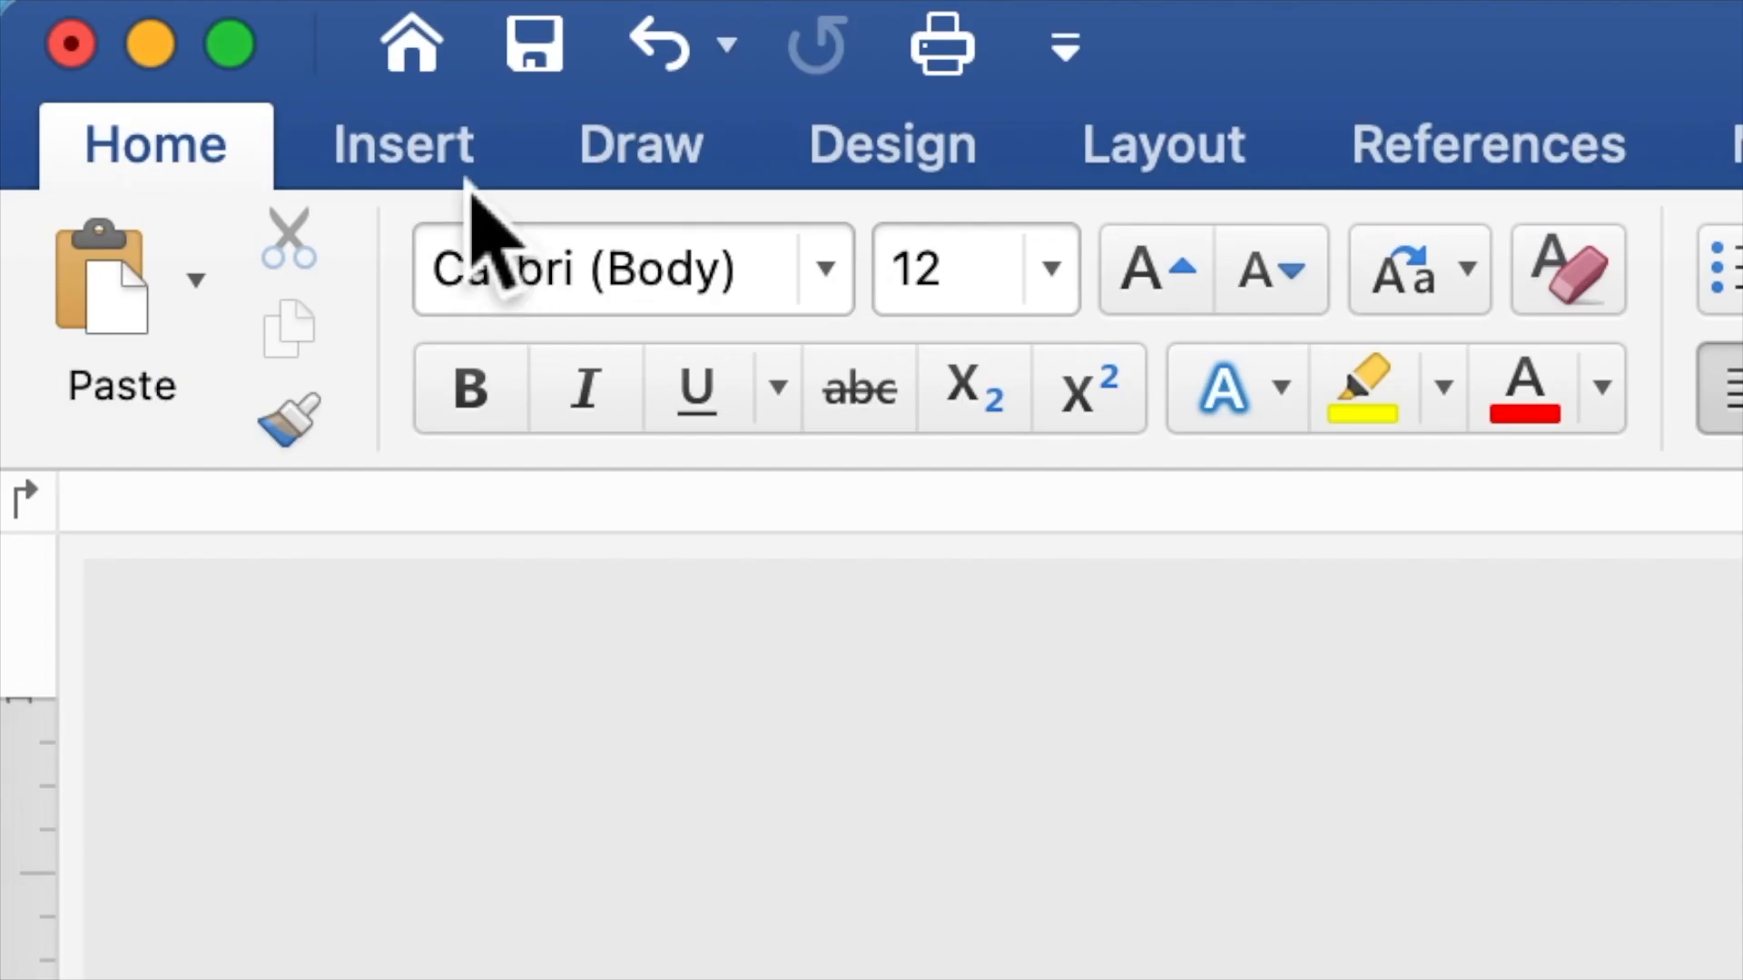
pyautogui.click(461, 175)
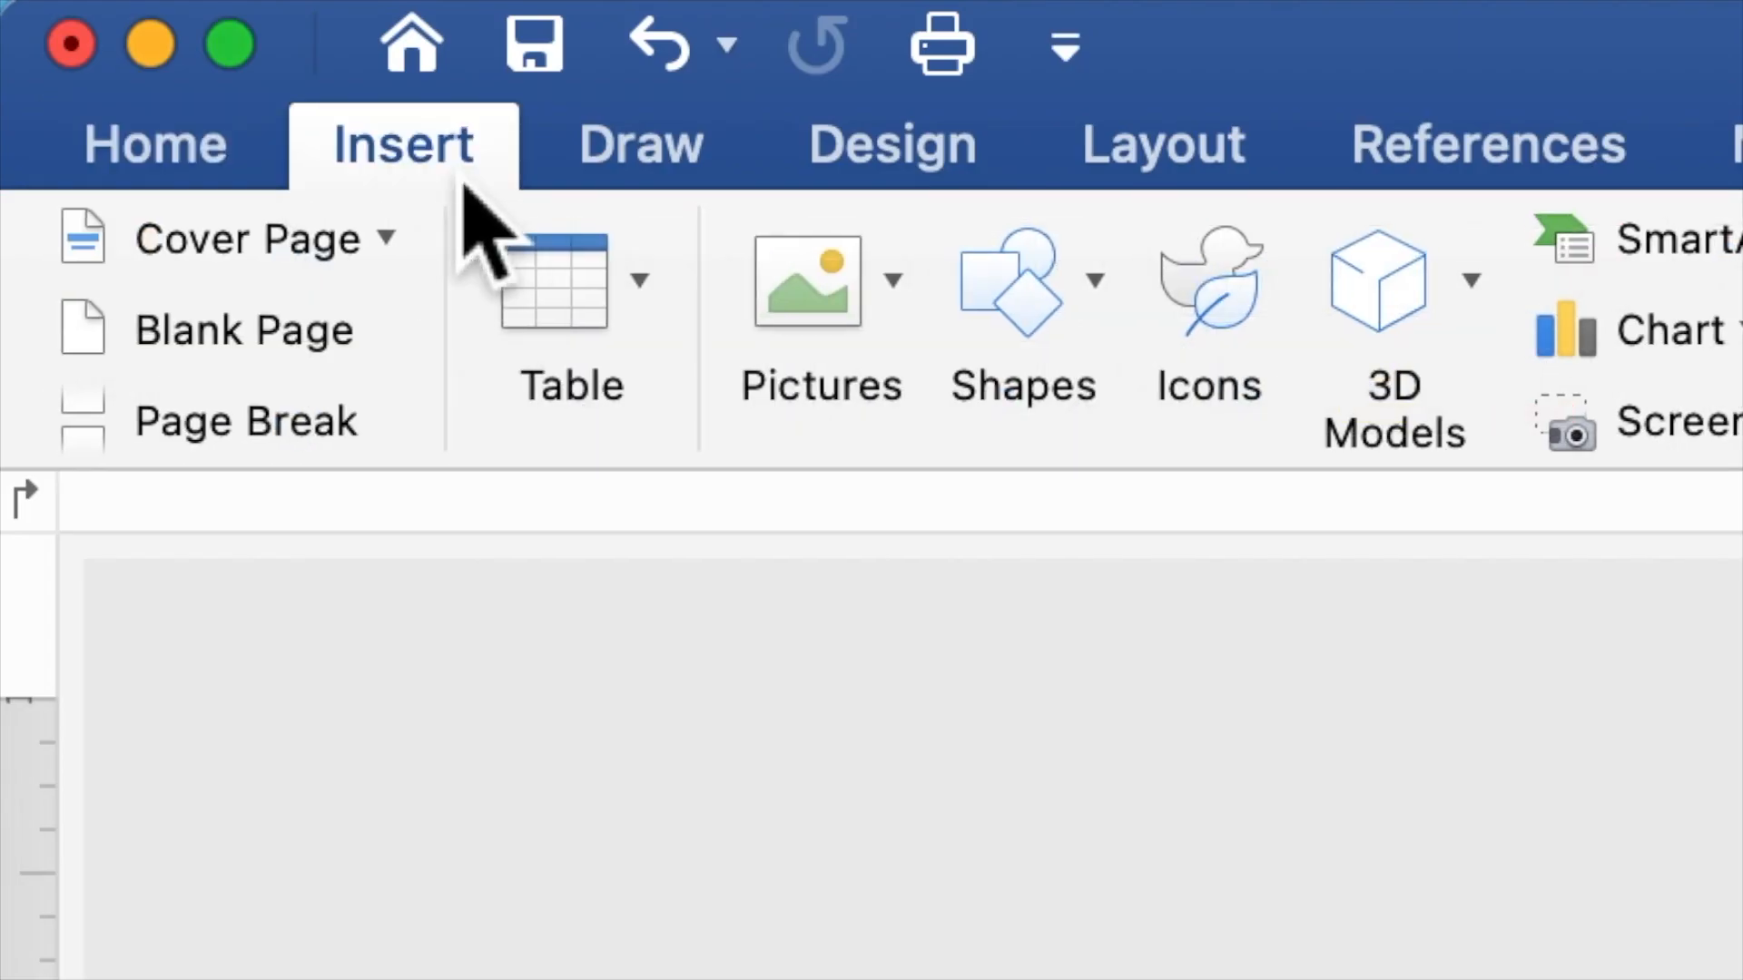
pyautogui.click(1038, 304)
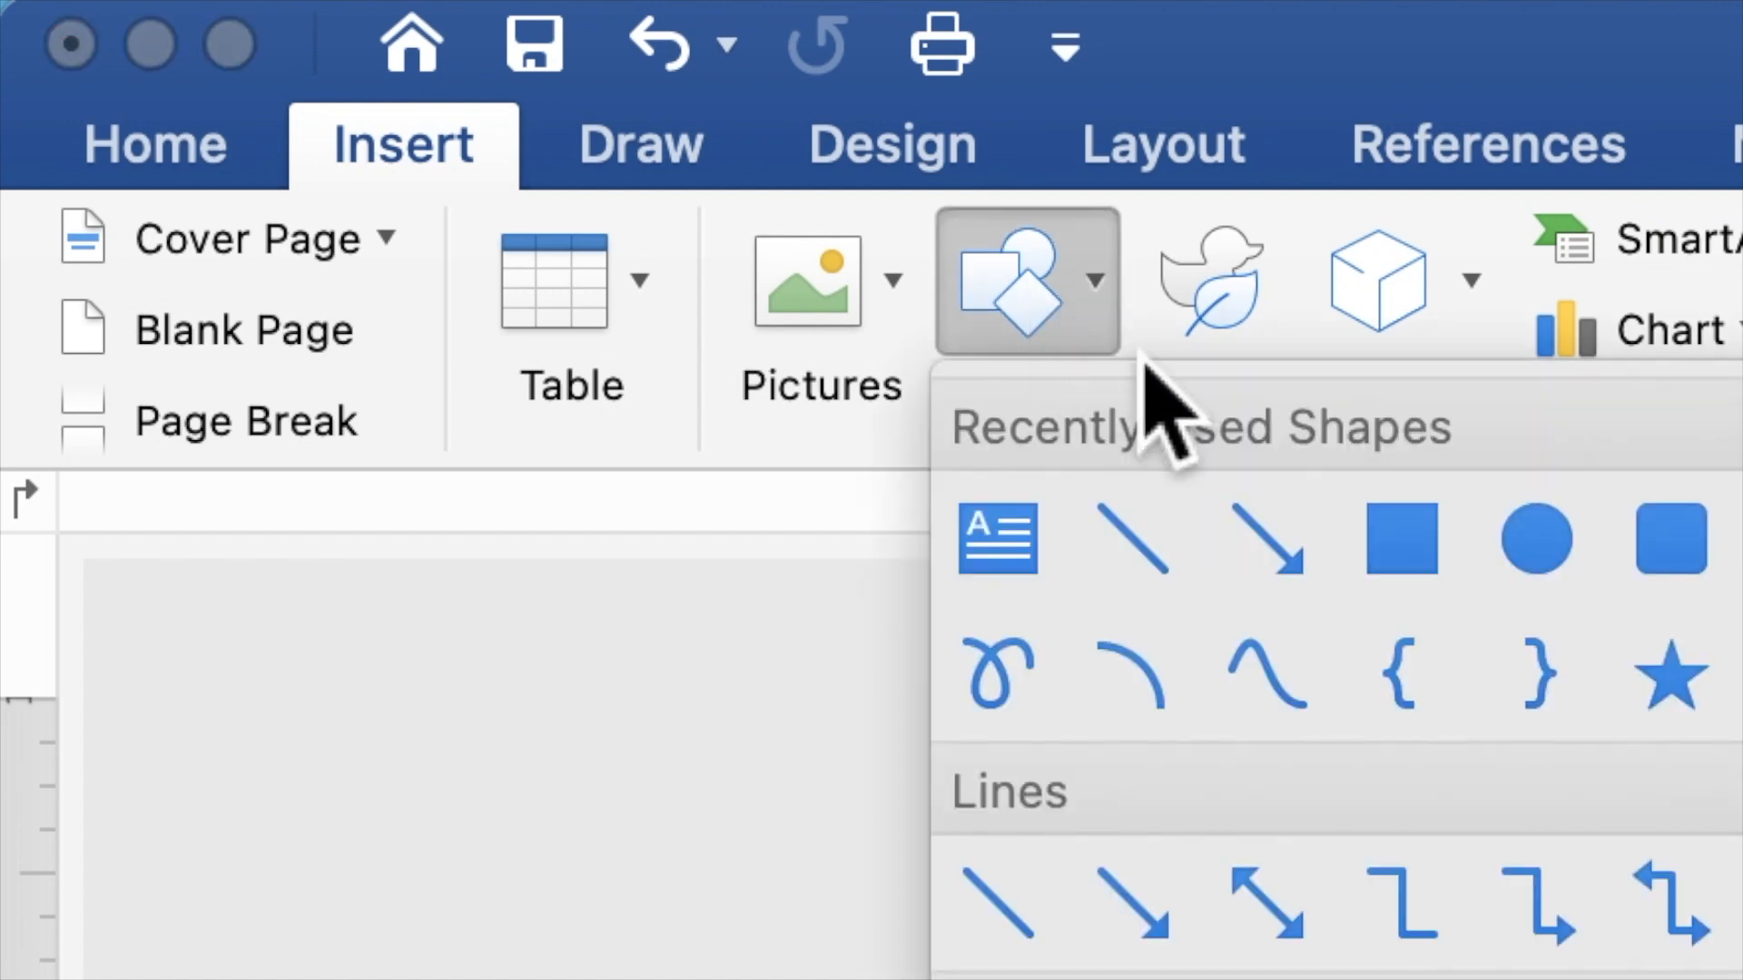
pyautogui.click(1425, 552)
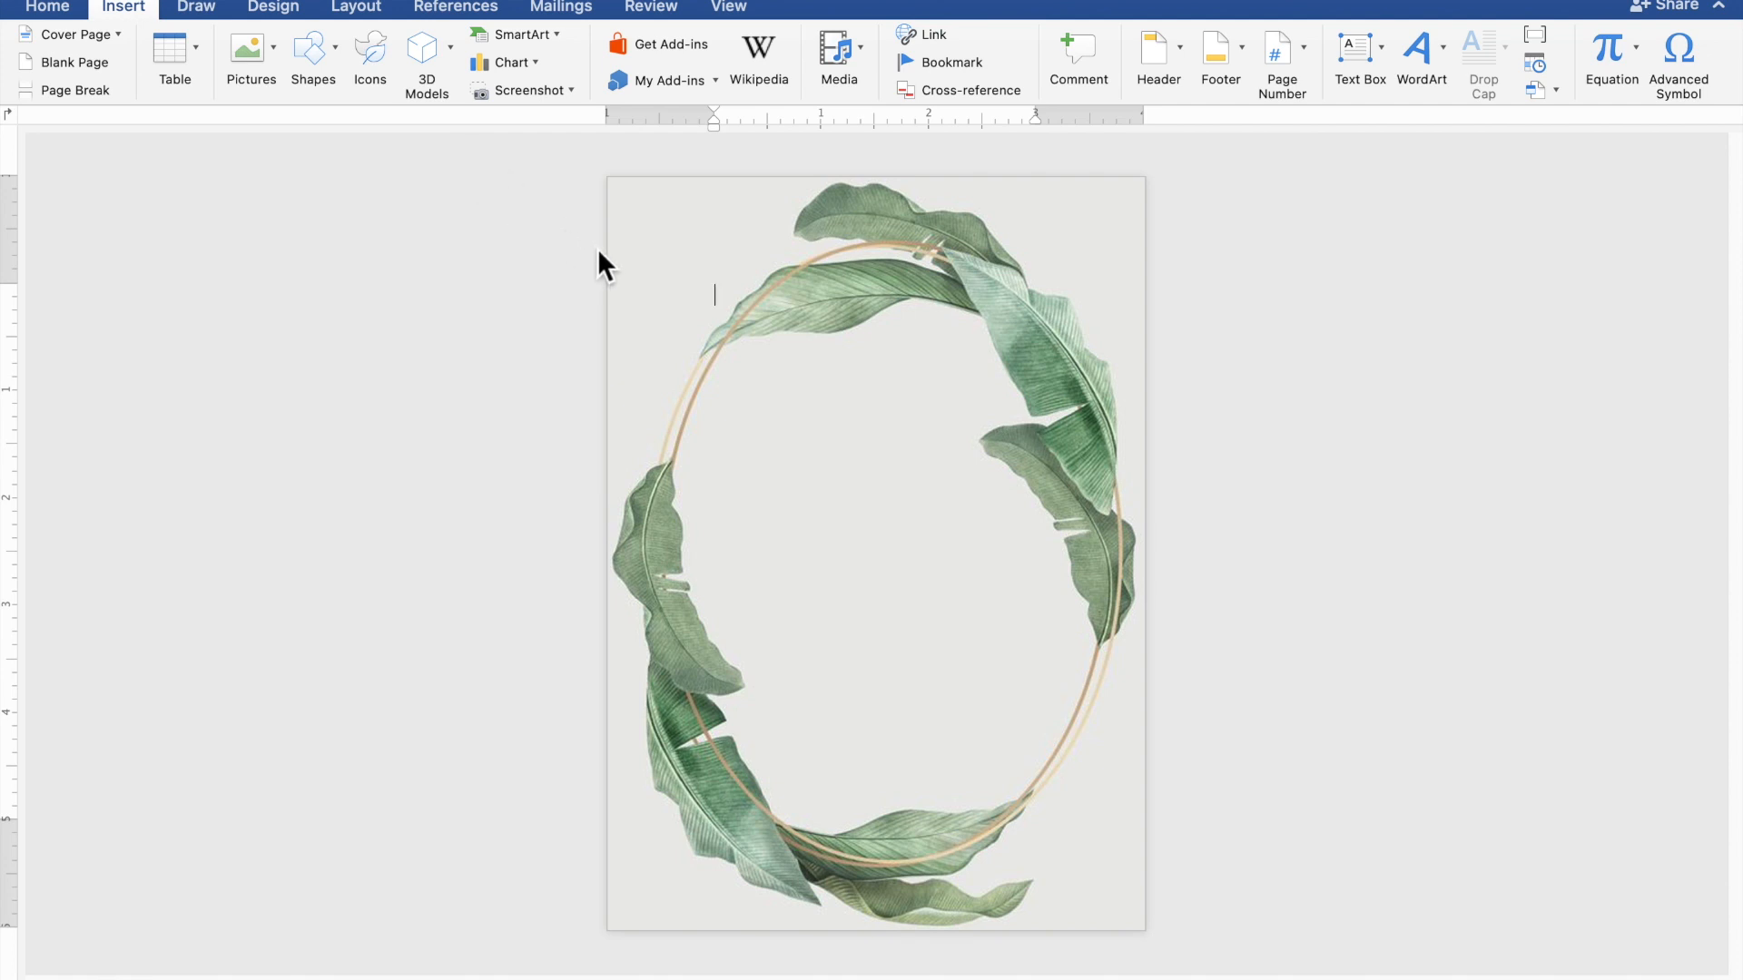
pyautogui.moveTo(611, 257); pyautogui.dragTo(1156, 860)
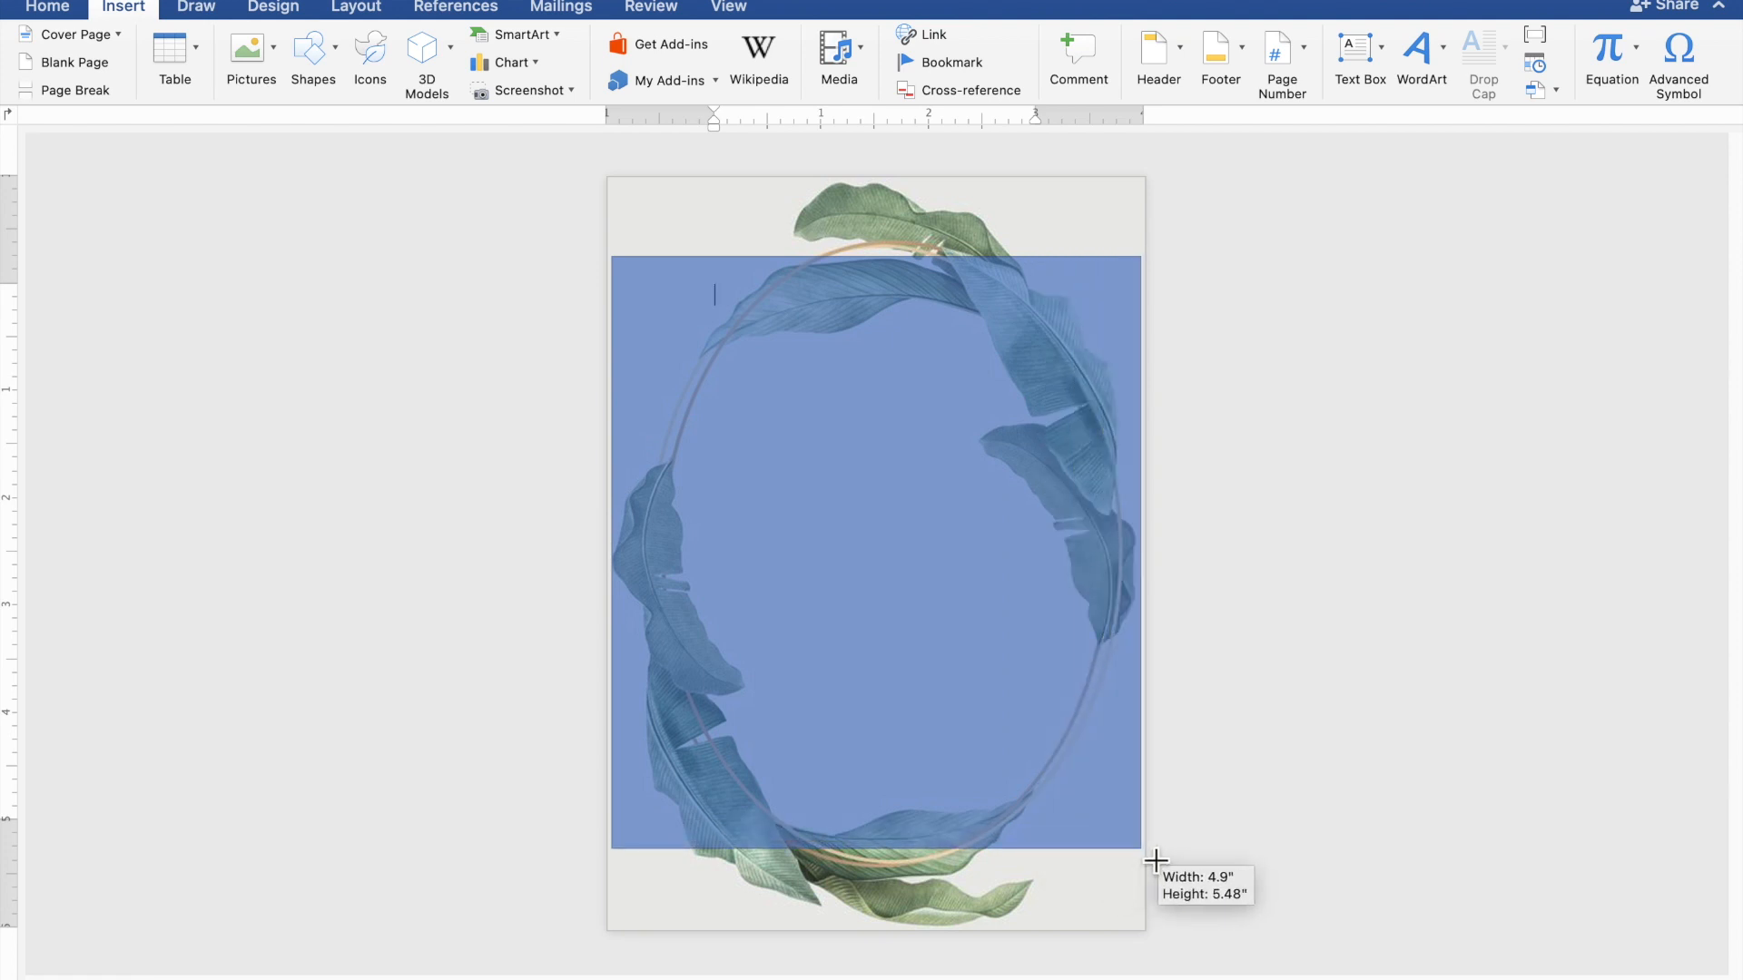
pyautogui.moveTo(1155, 860); pyautogui.dragTo(1155, 860)
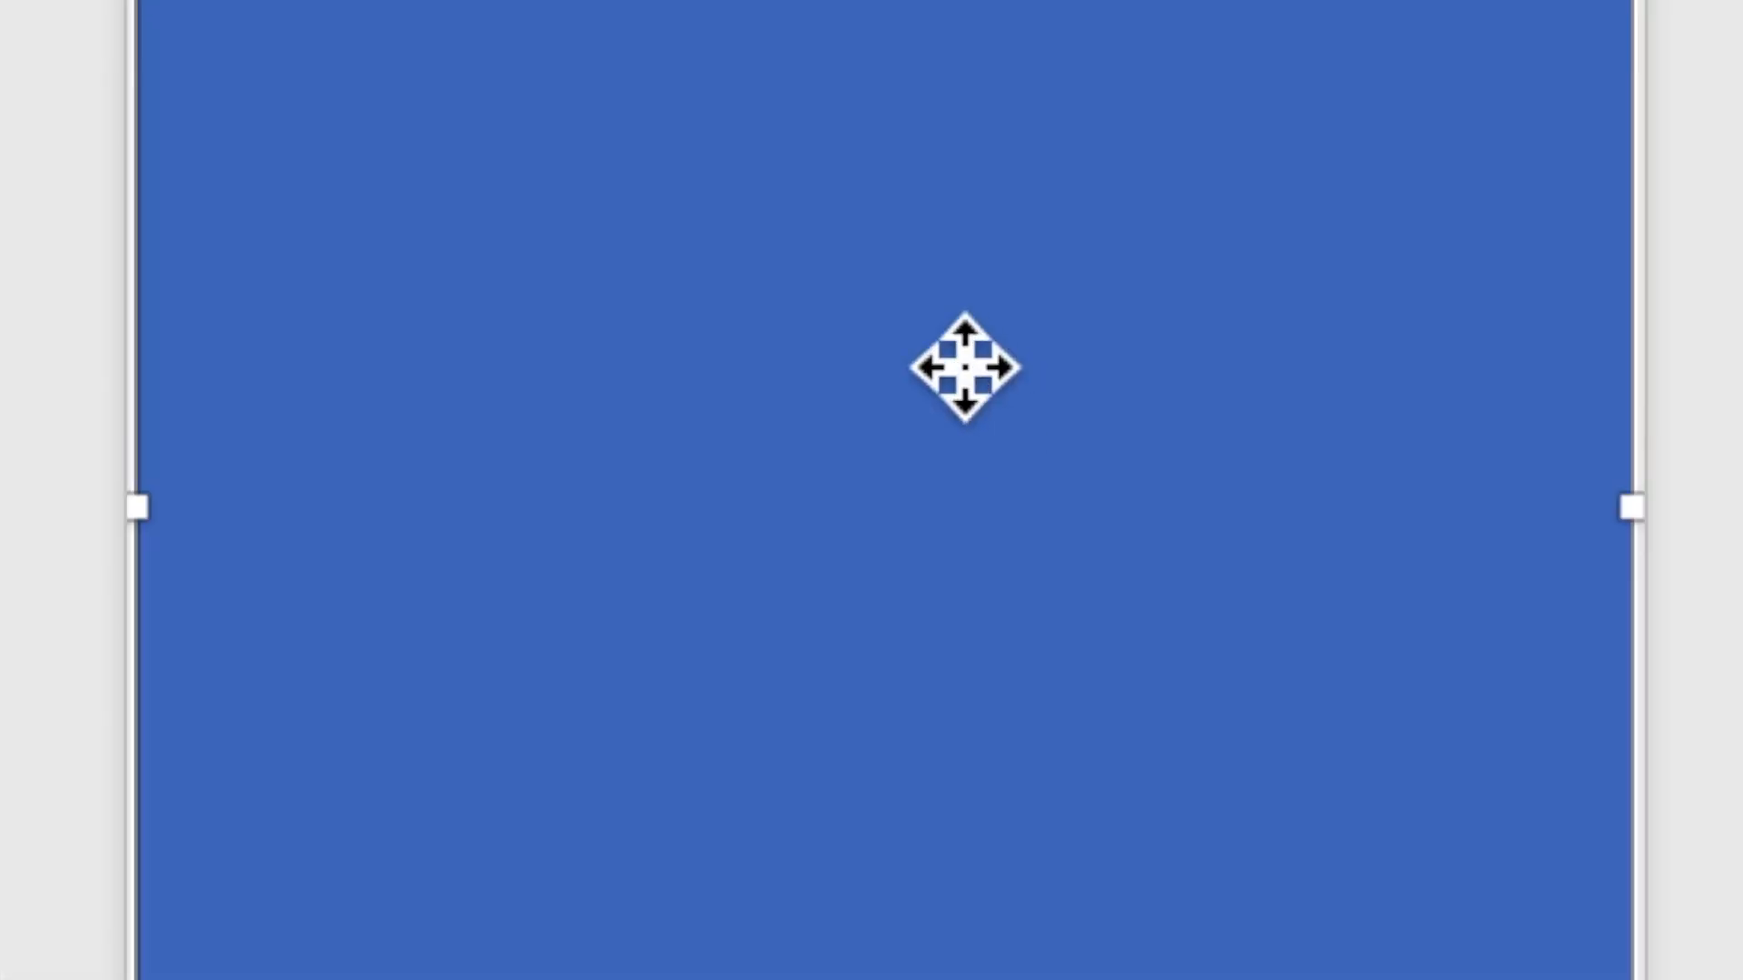
# - Add text to the rectangle, typing 'TOGETHER WITH THEIR FAMILIES'
pyautogui.rightClick(949, 343)
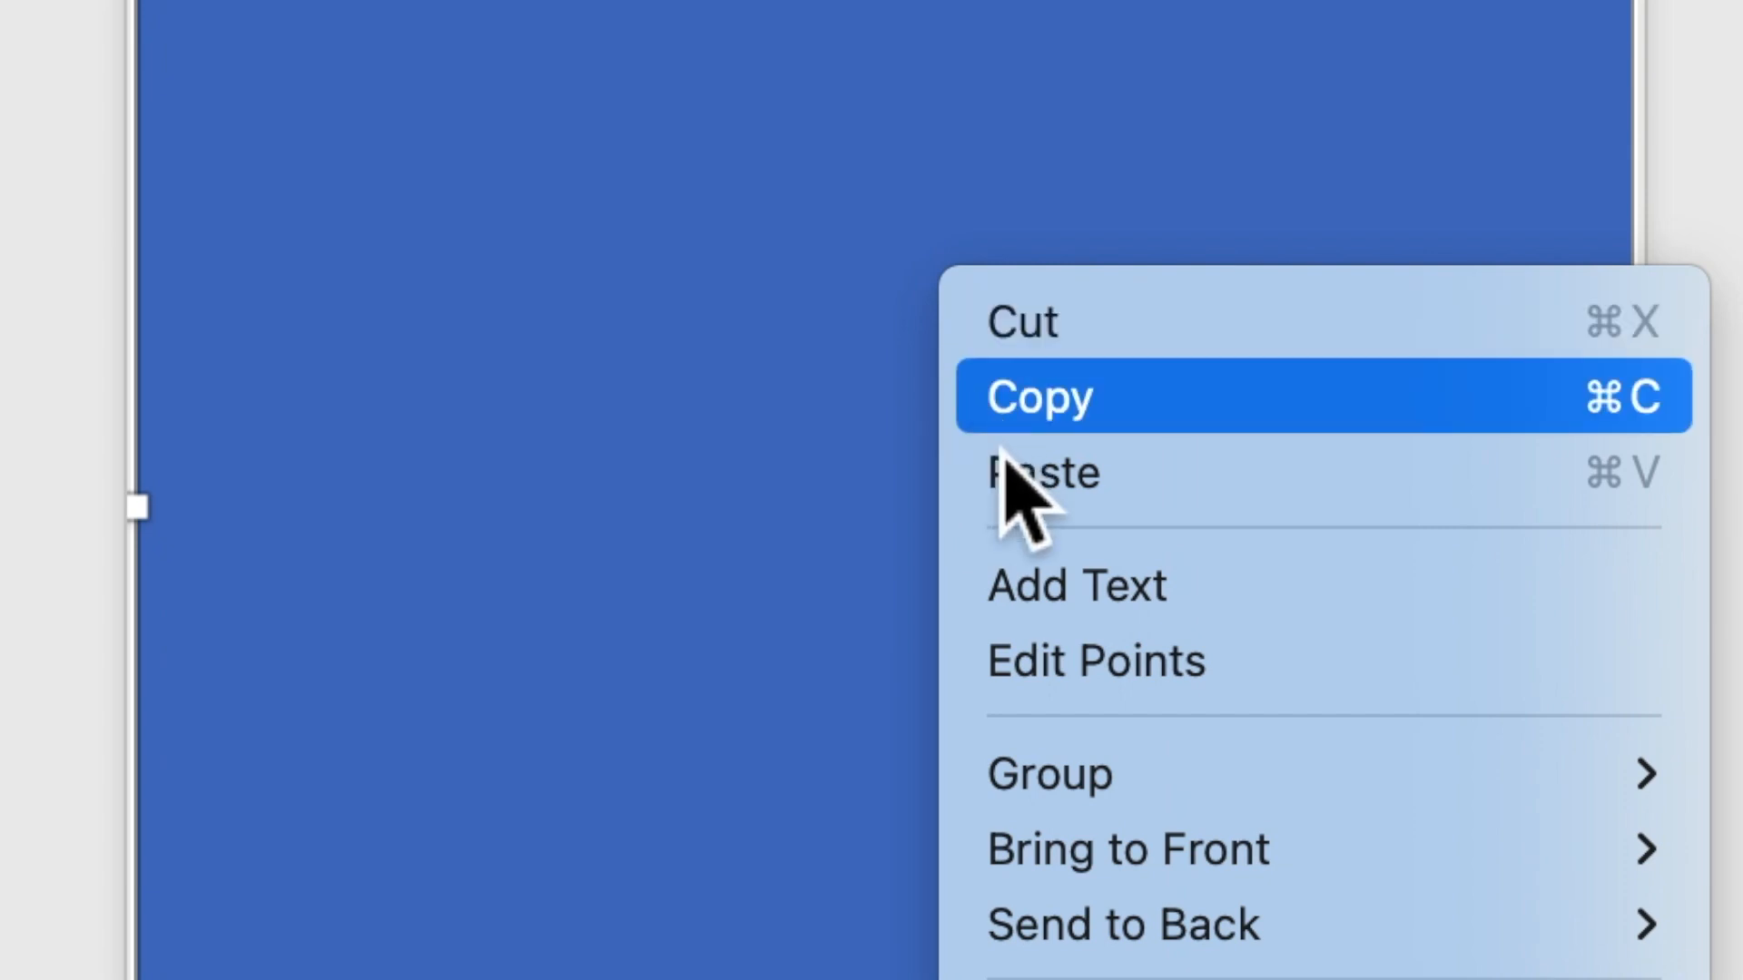
pyautogui.click(1054, 592)
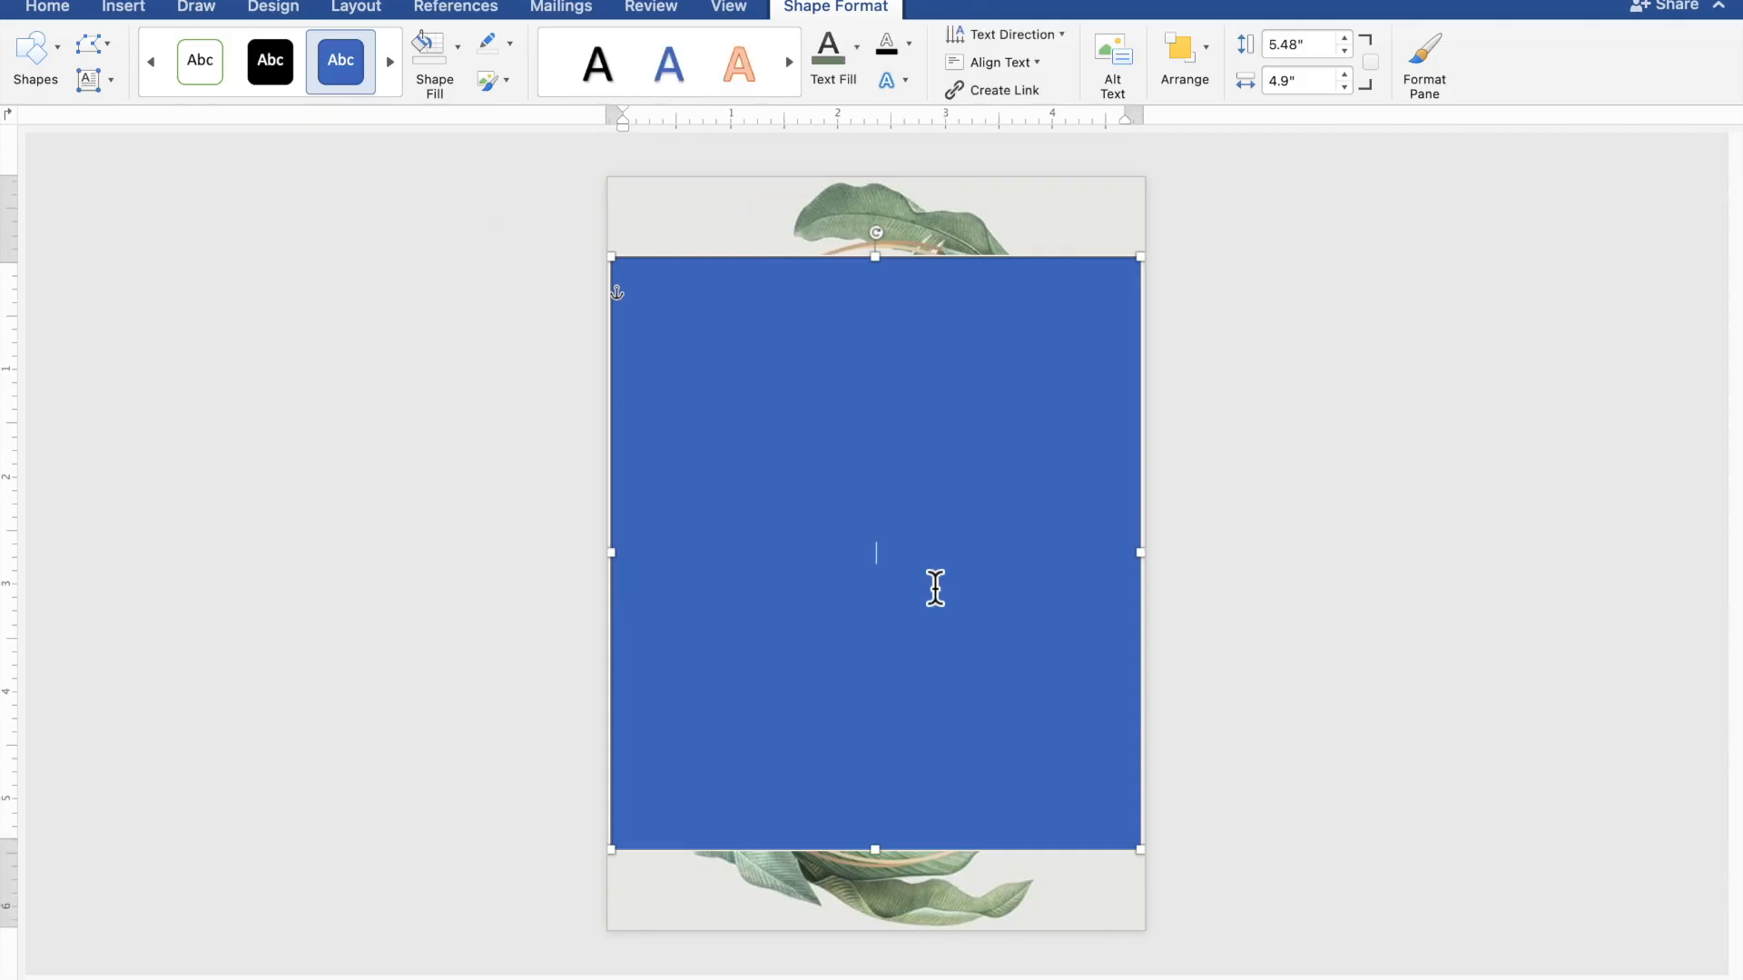
pyautogui.scroll(5, 934, 588)
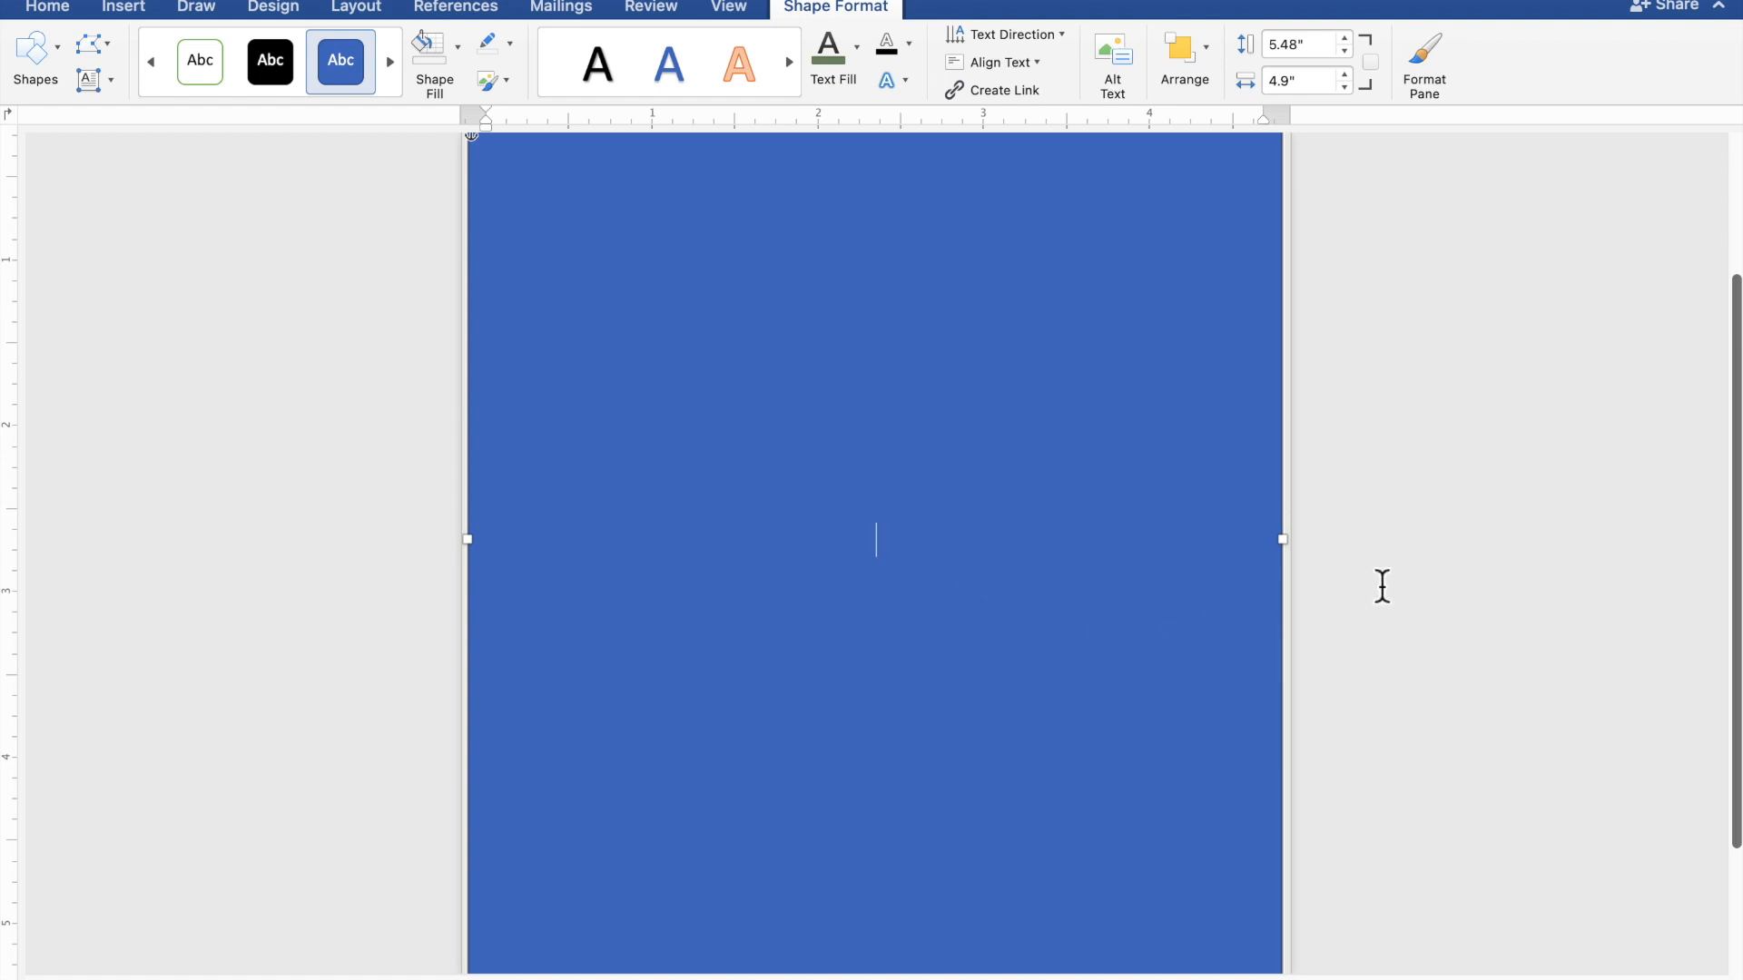
pyautogui.write('TOGETHER ')
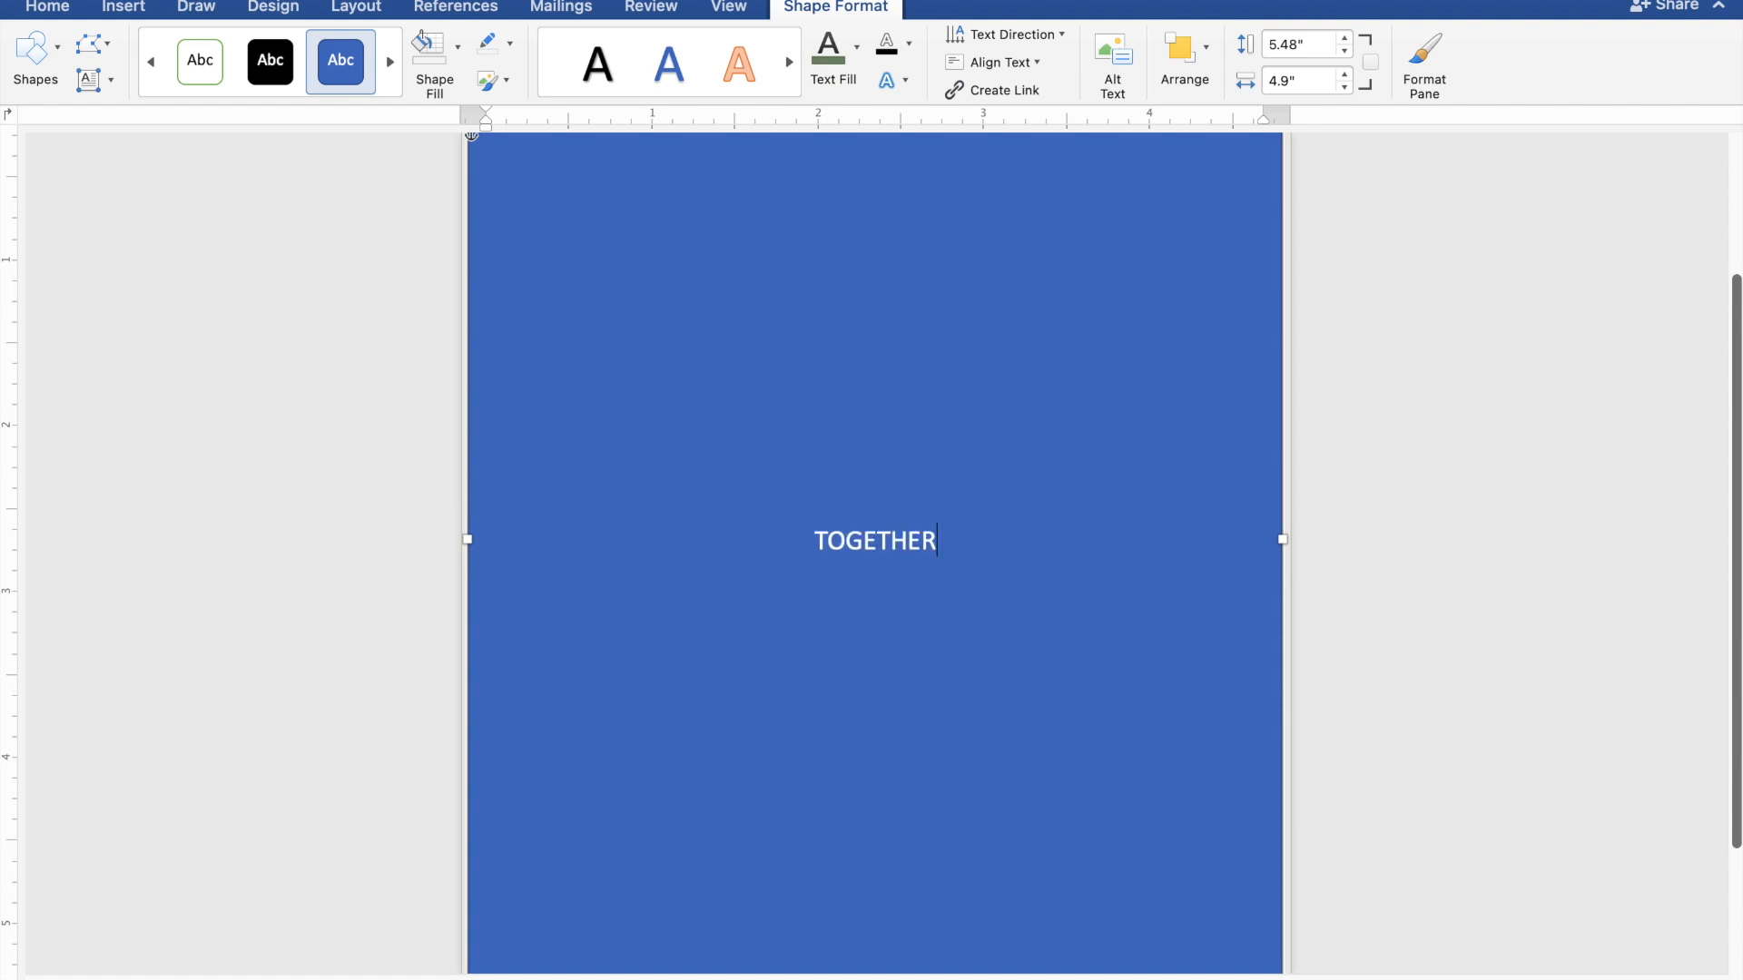
pyautogui.write('WI')
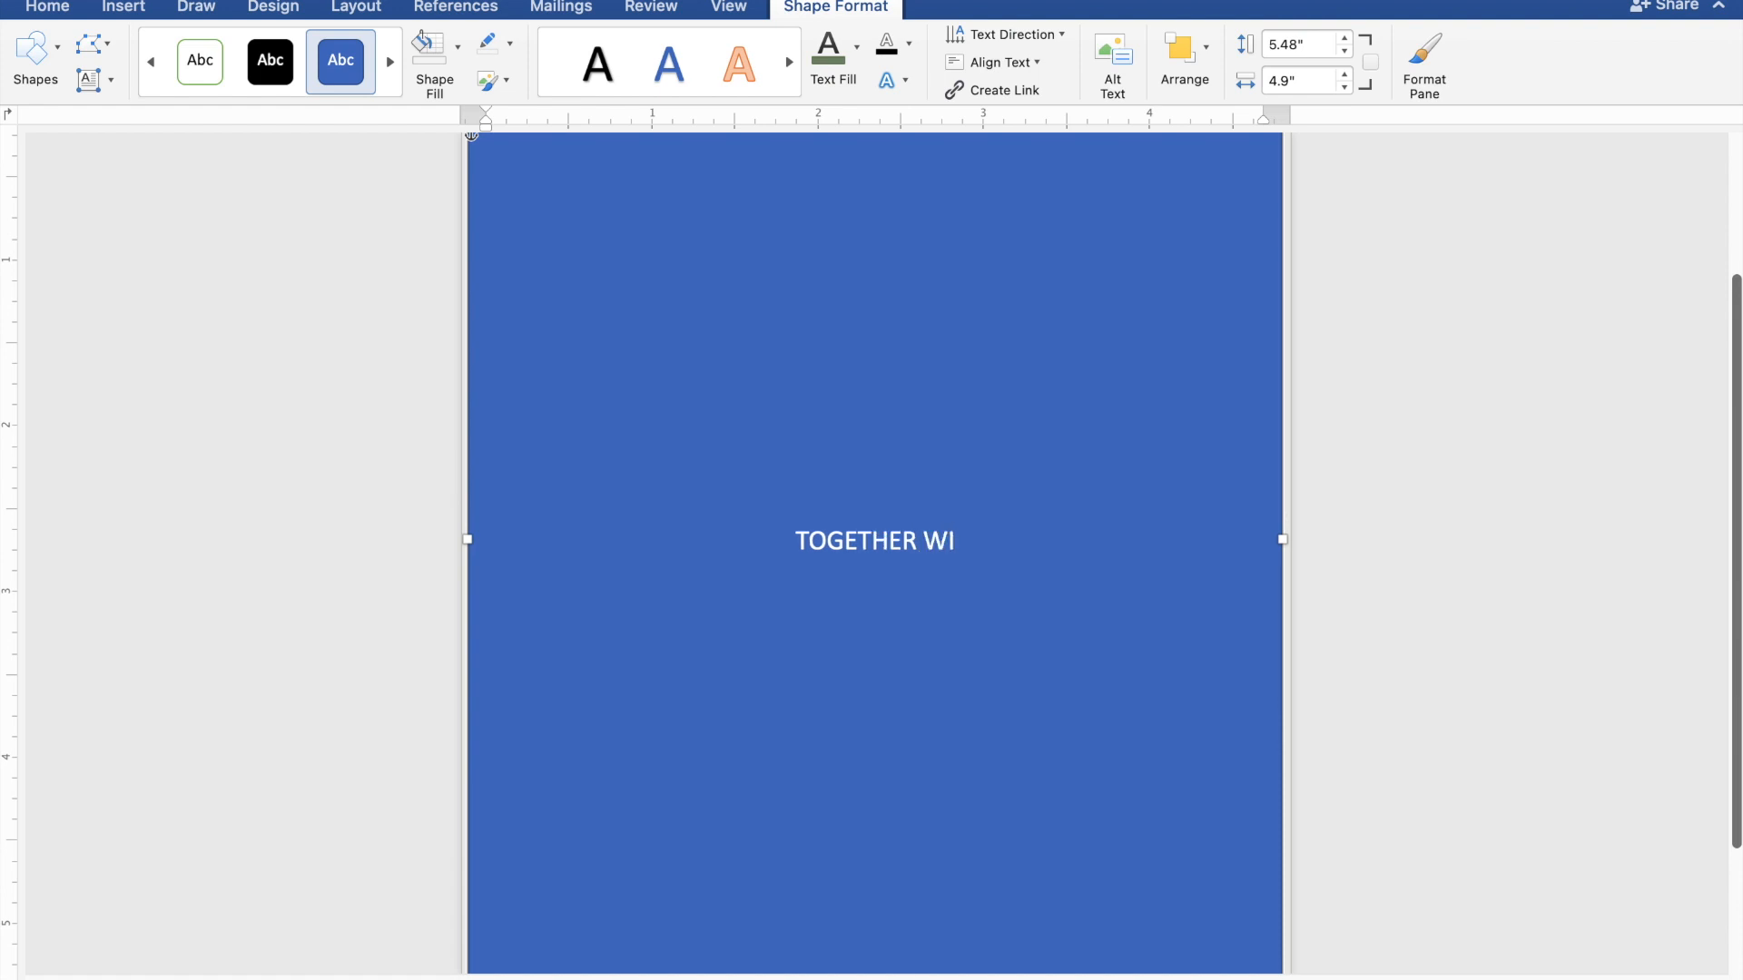
pyautogui.write('TH')
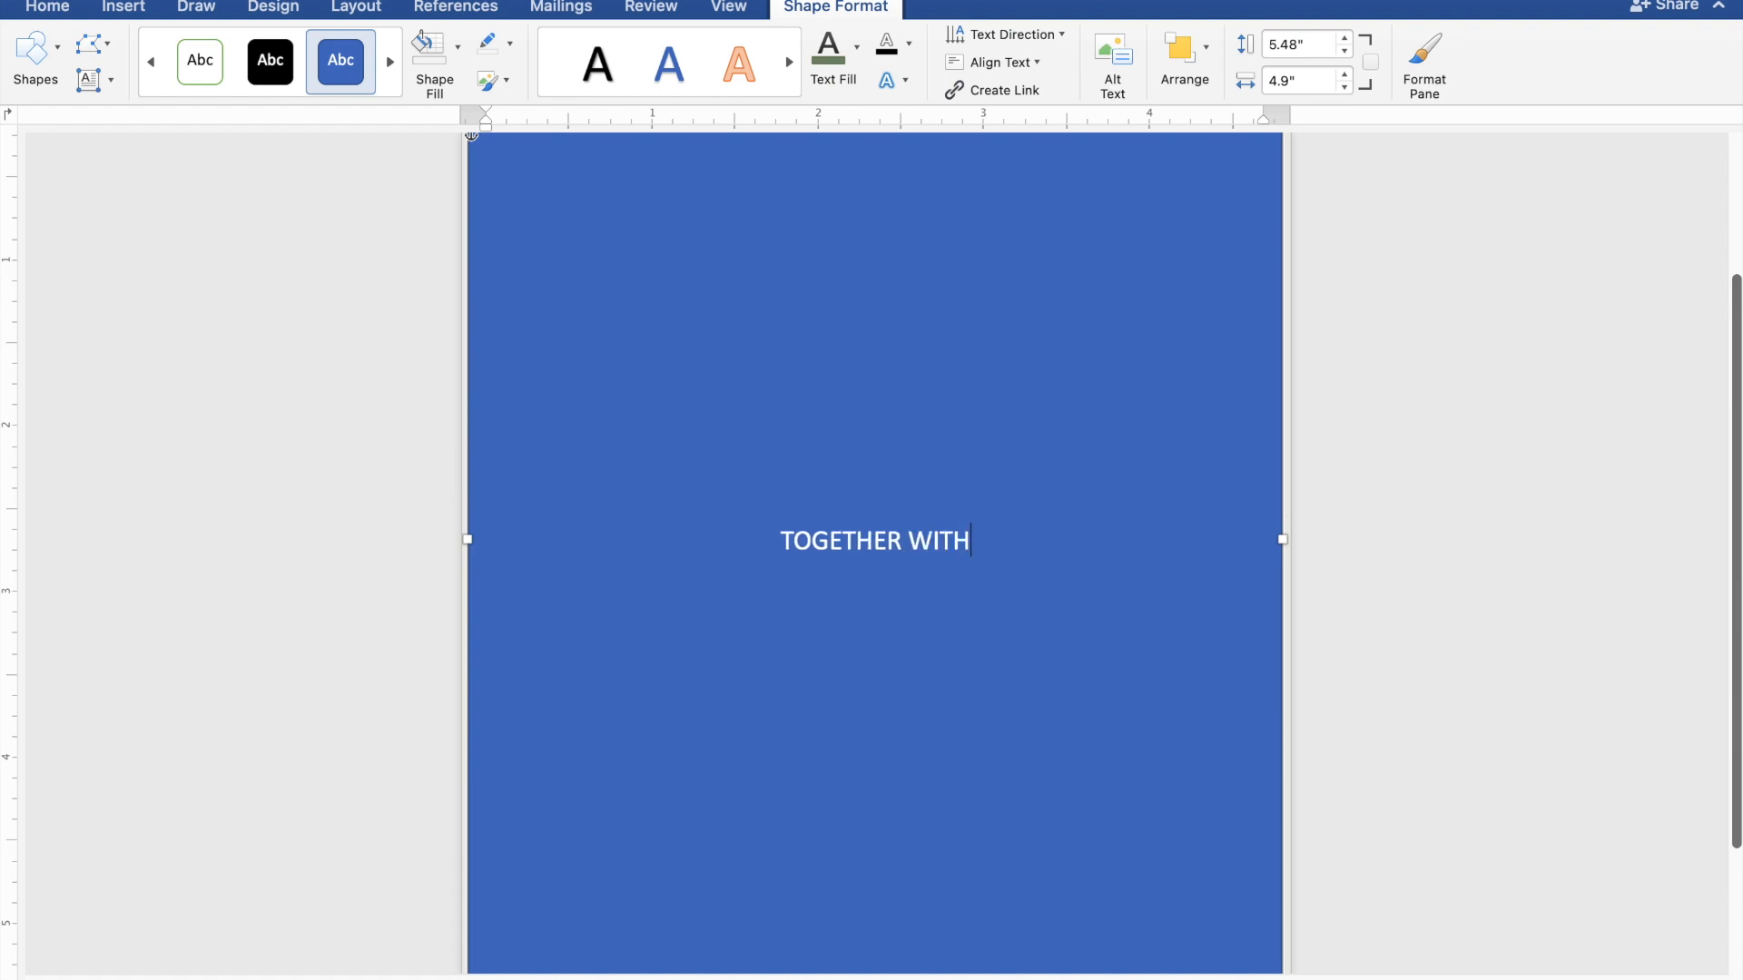
pyautogui.write(' TH')
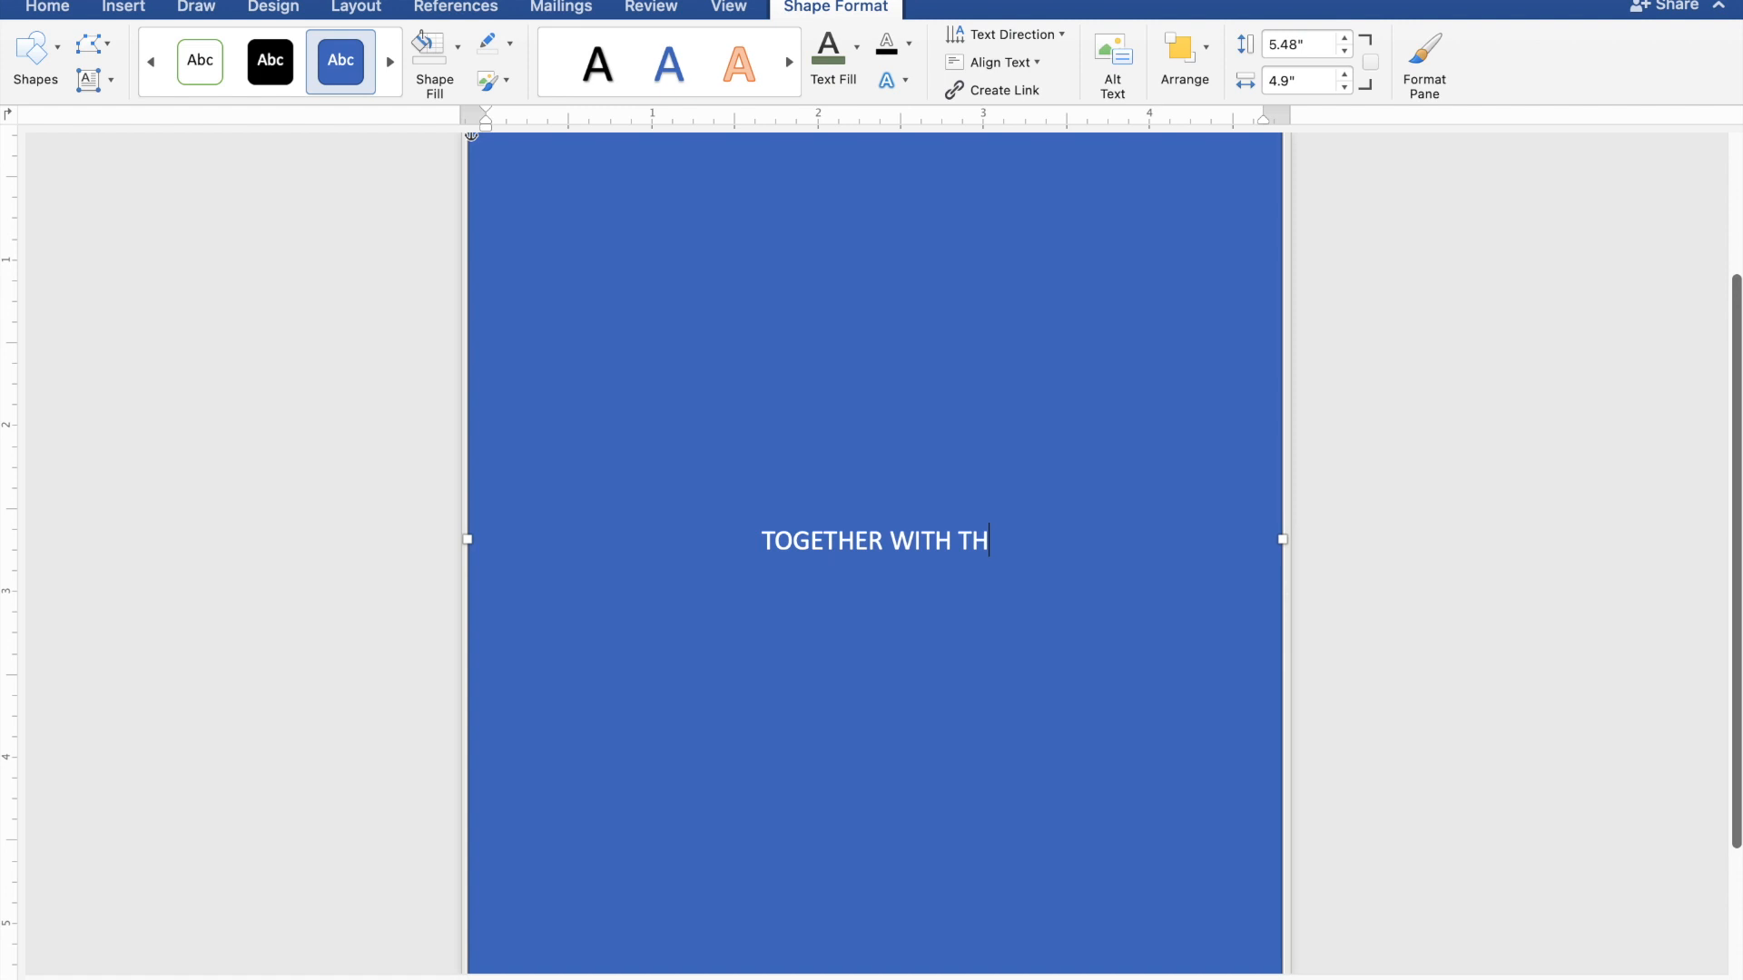
pyautogui.write('EI')
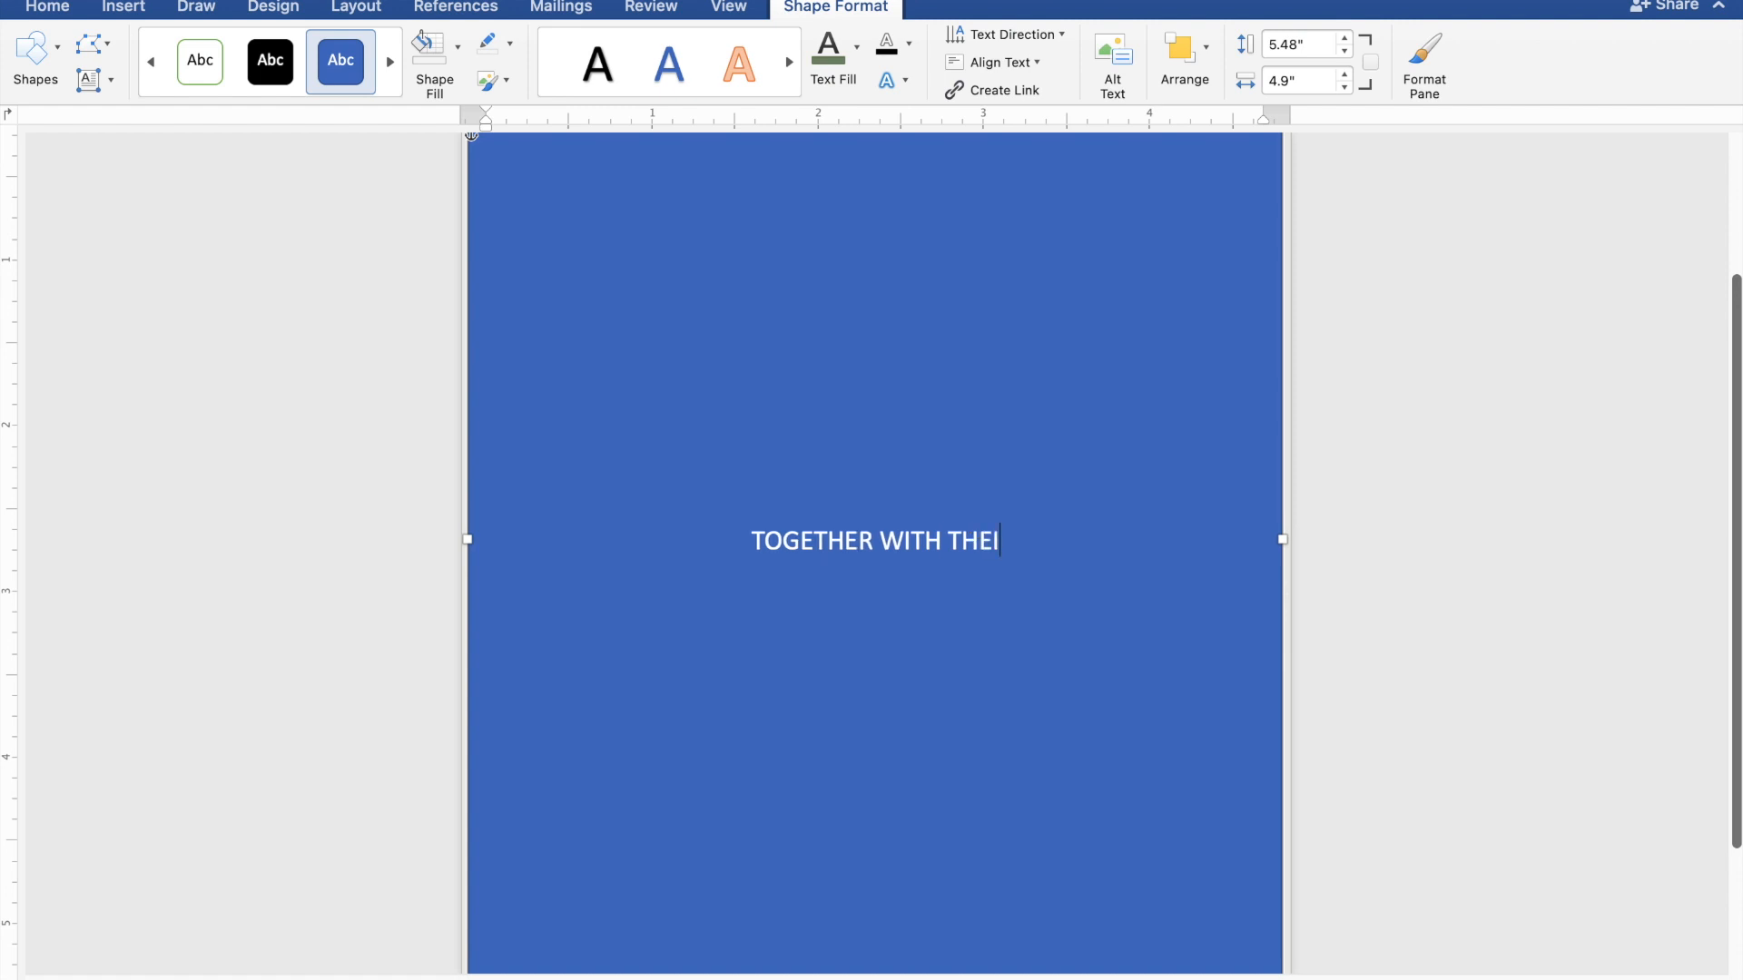
pyautogui.write('R F')
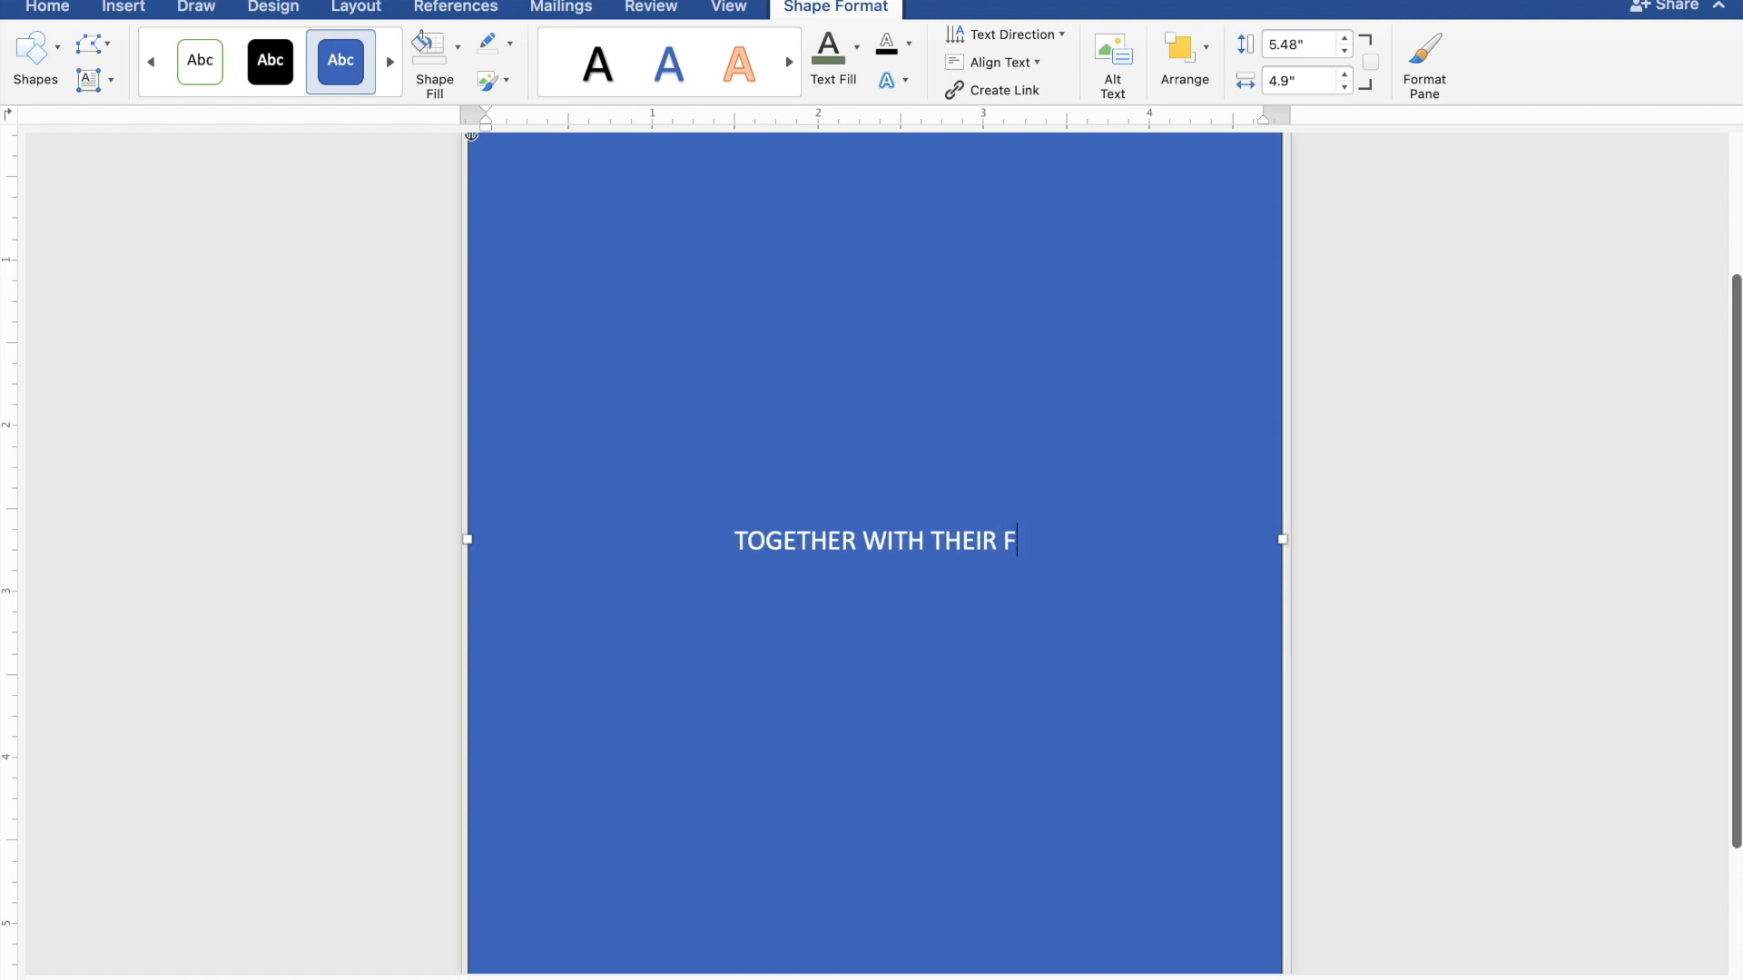
pyautogui.write('AMILIES')
# - Type the groom's name, 'AND', and the bride's name on separate lines below the heading
pyautogui.press('Return')
pyautogui.press('Return')
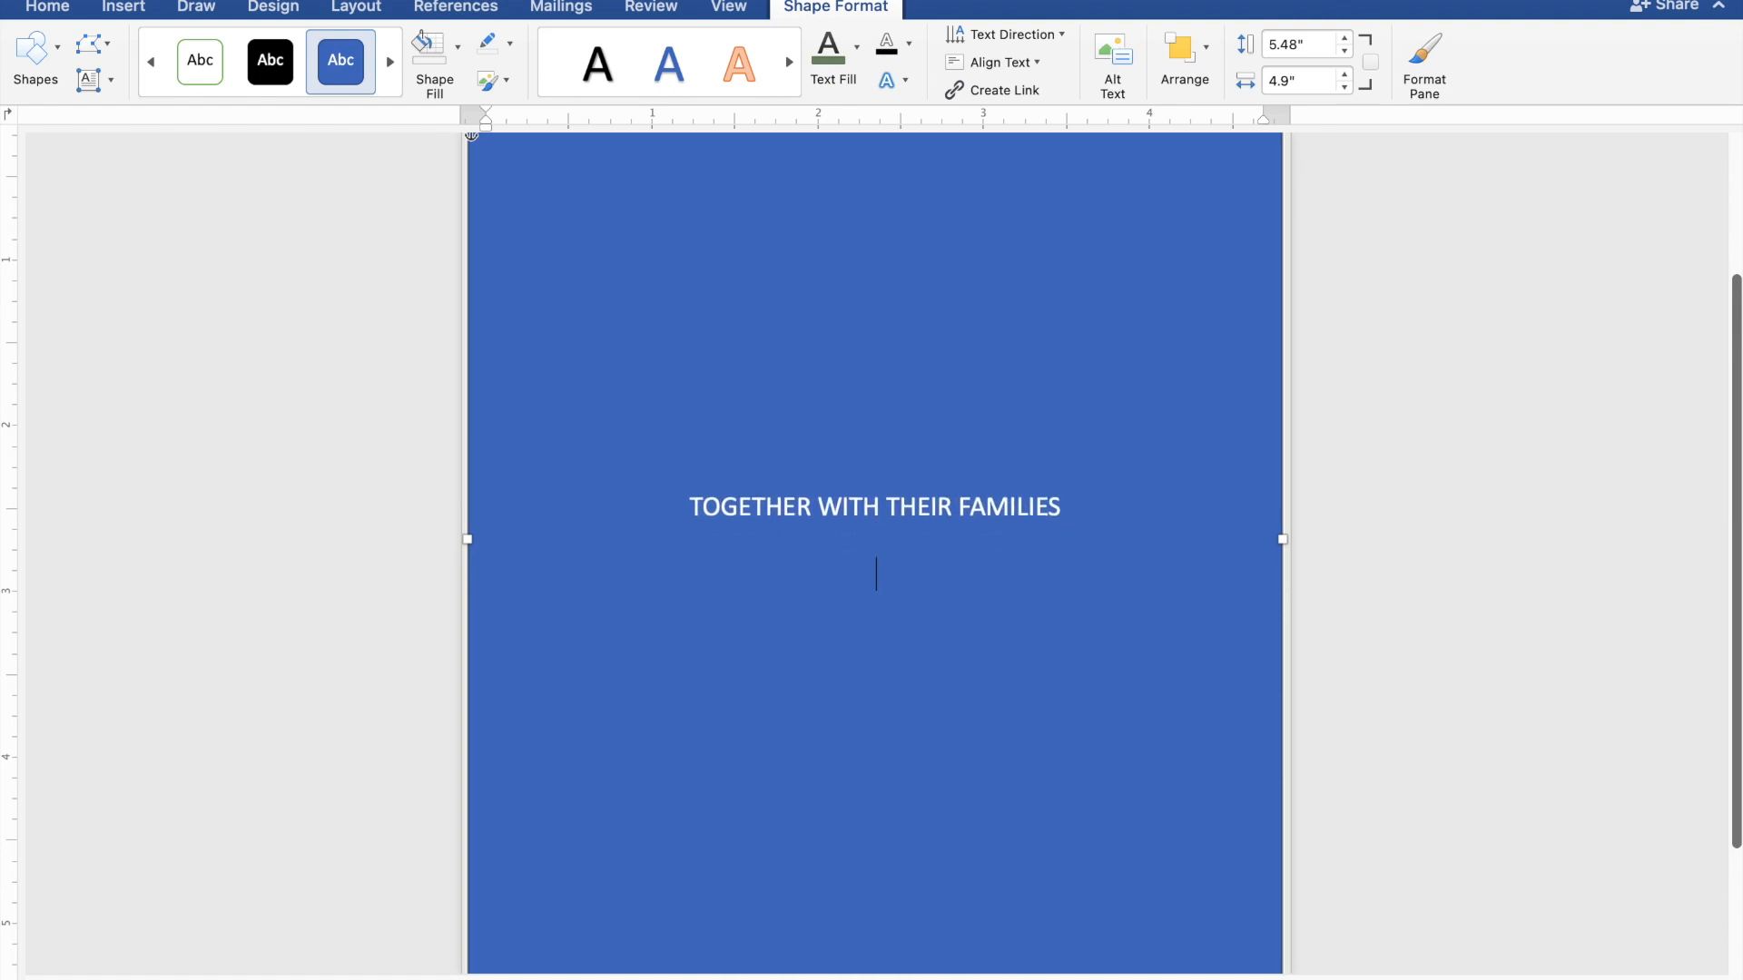
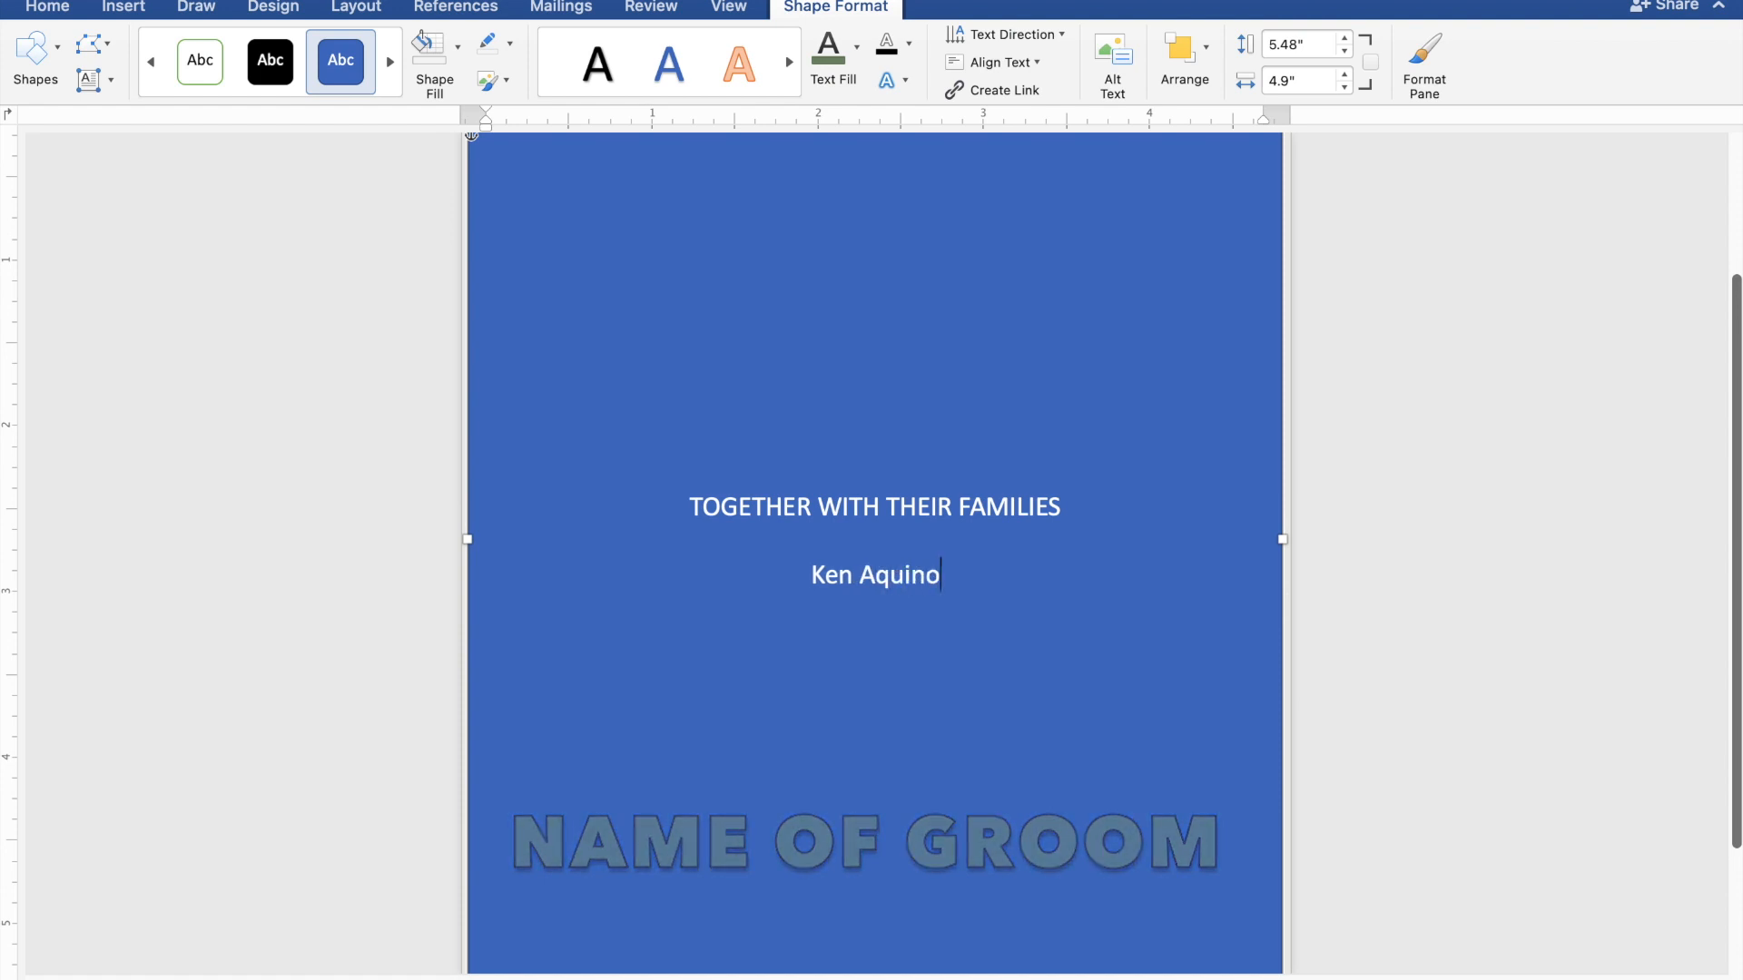
pyautogui.press('Return')
pyautogui.write('AND')
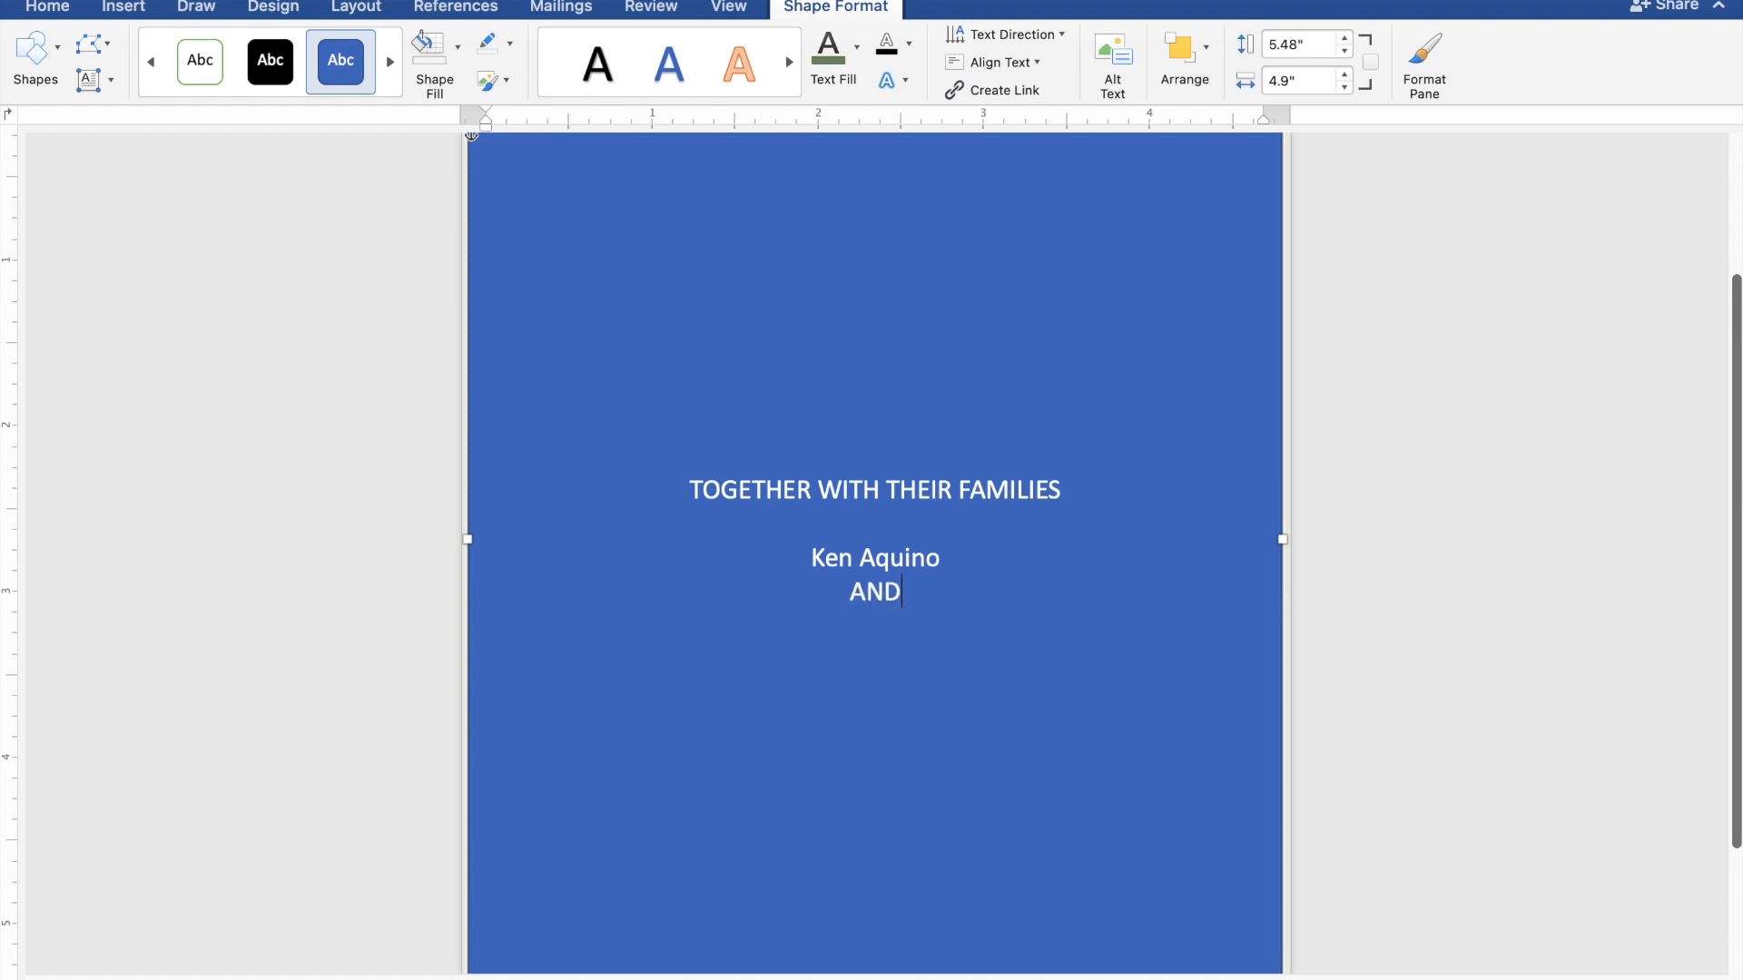
pyautogui.press('Return')
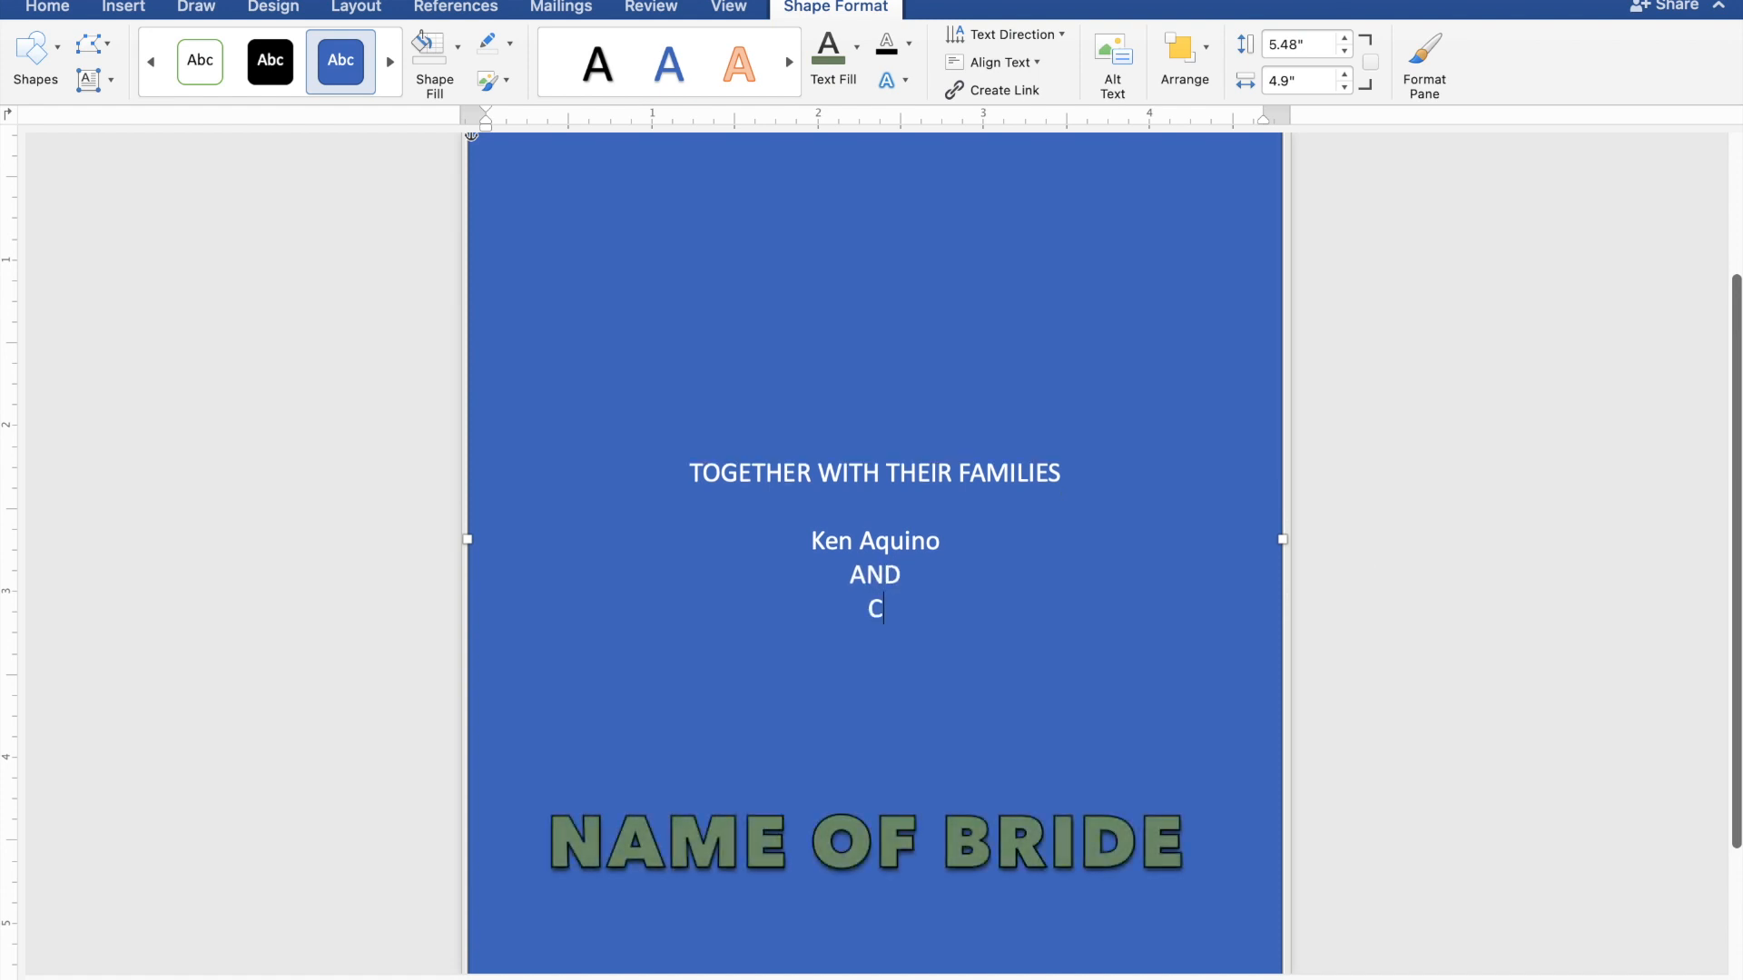
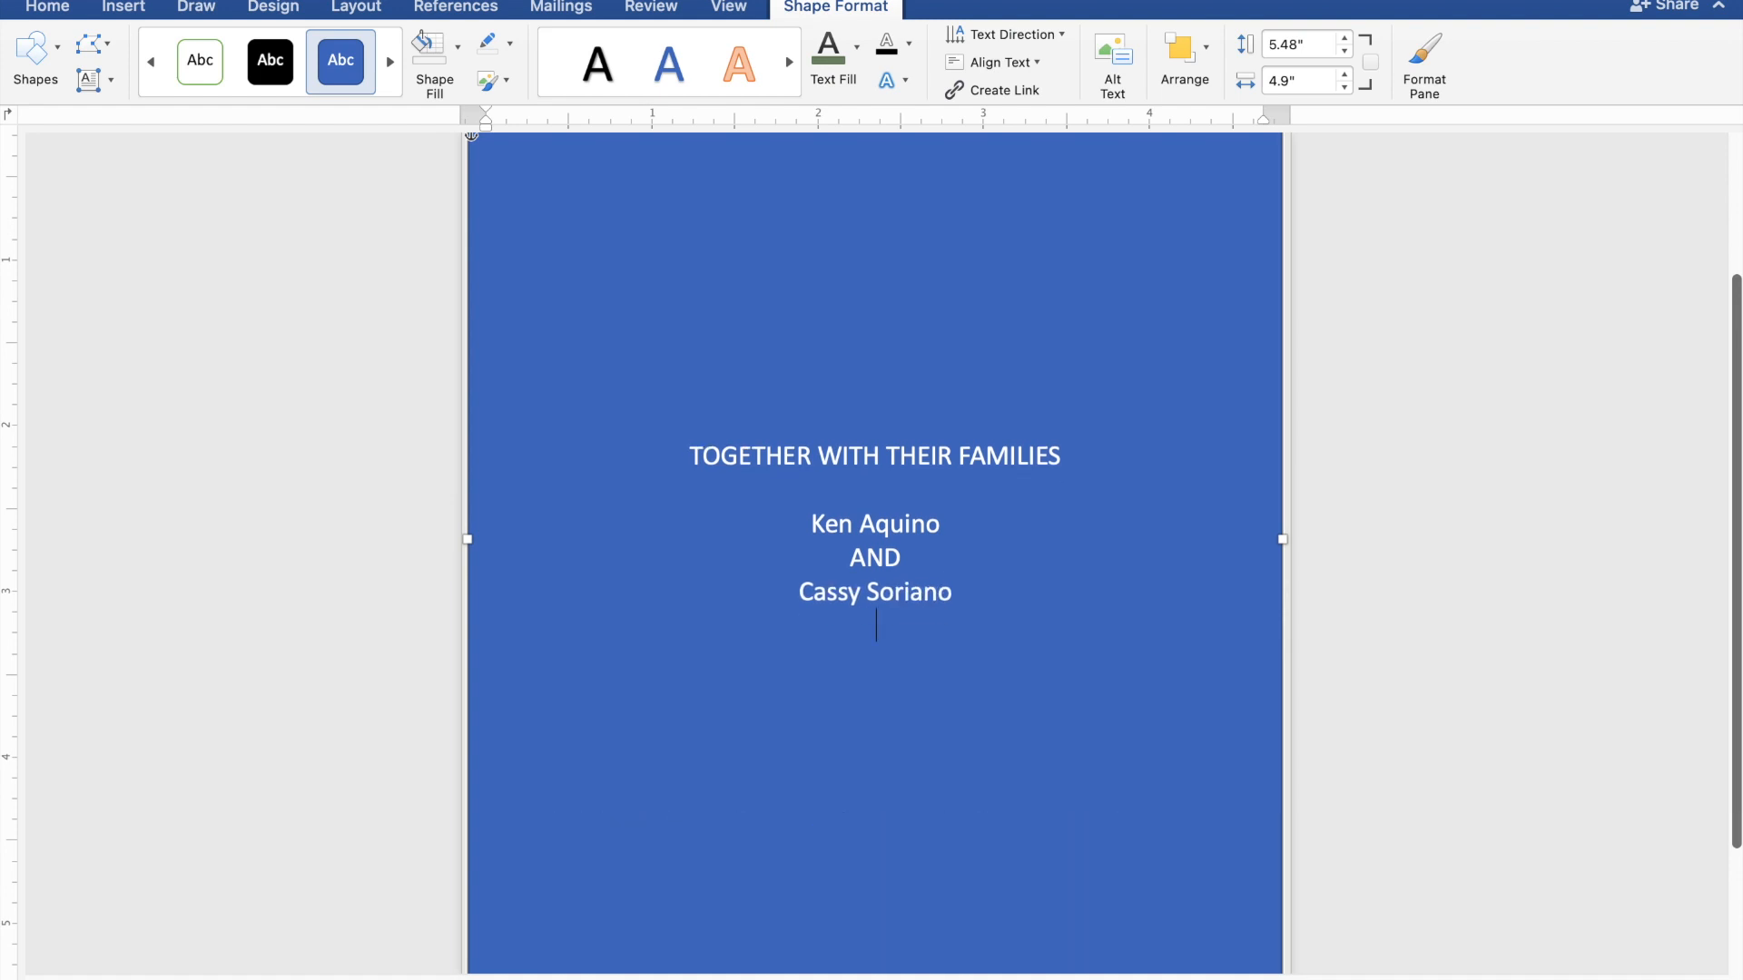
pyautogui.press('Return')
# - Type 'REQUEST THE PLEASURE OF YOUR PRESENCE' and 'AS THEY JOYFULLY UNITE IN MARRIAGE' on separate lines
pyautogui.write('R')
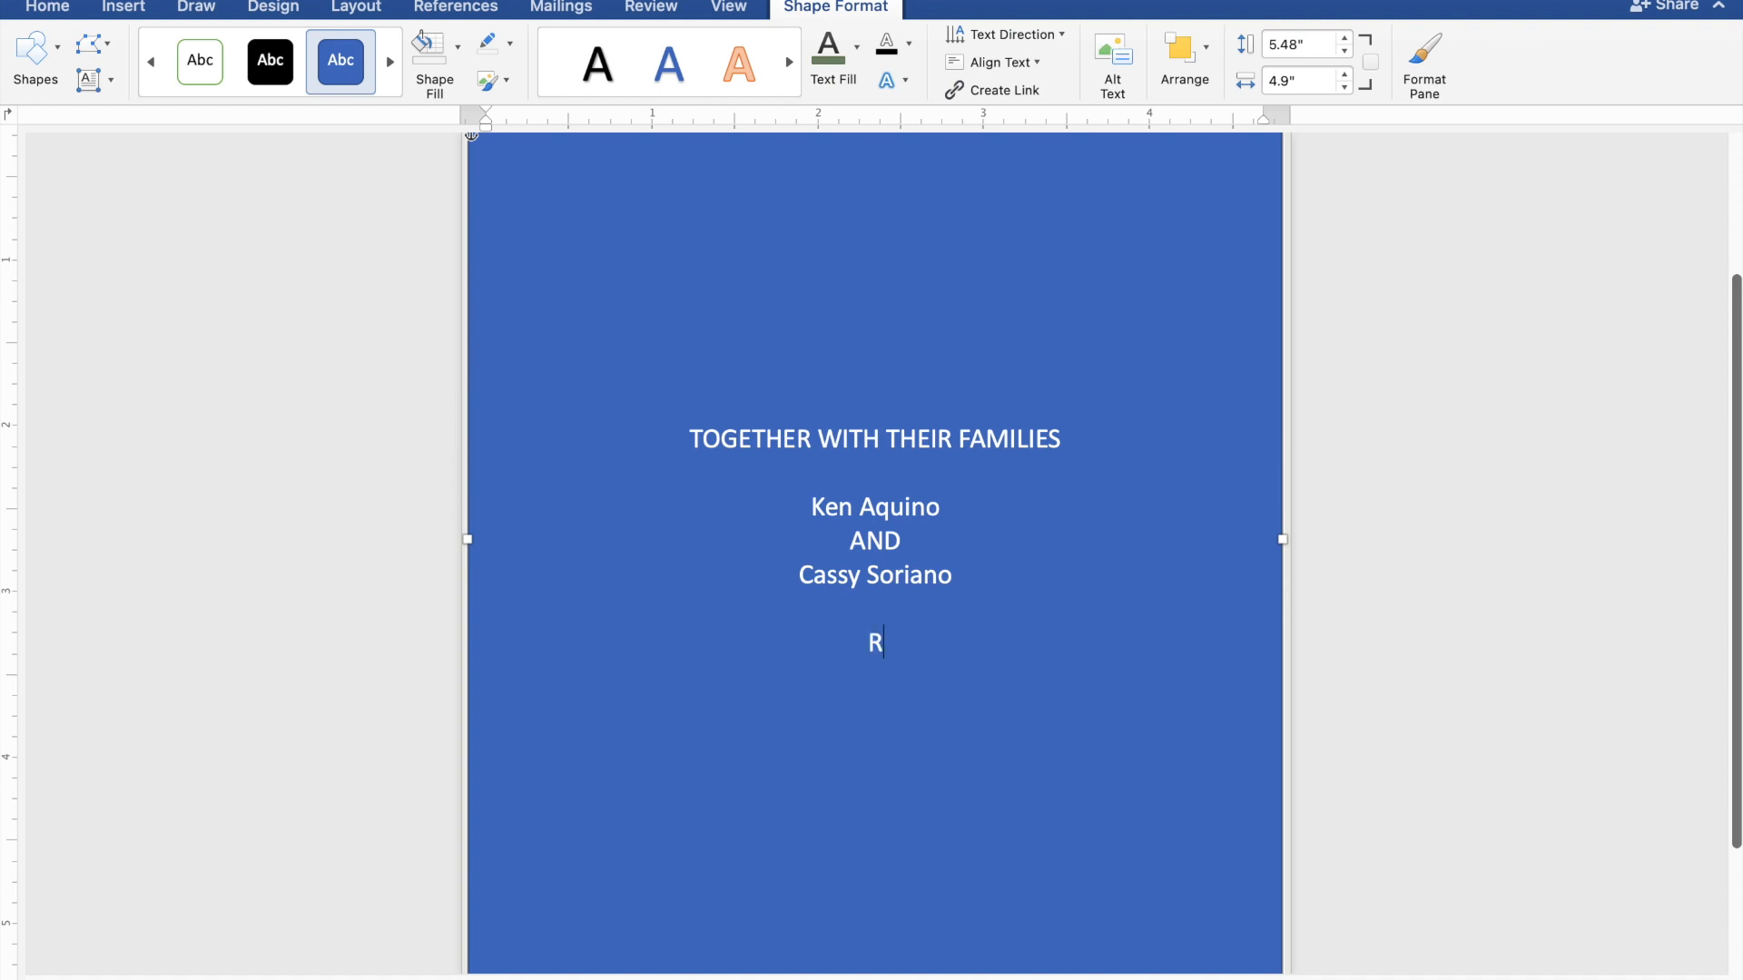
pyautogui.write('EQUEST T')
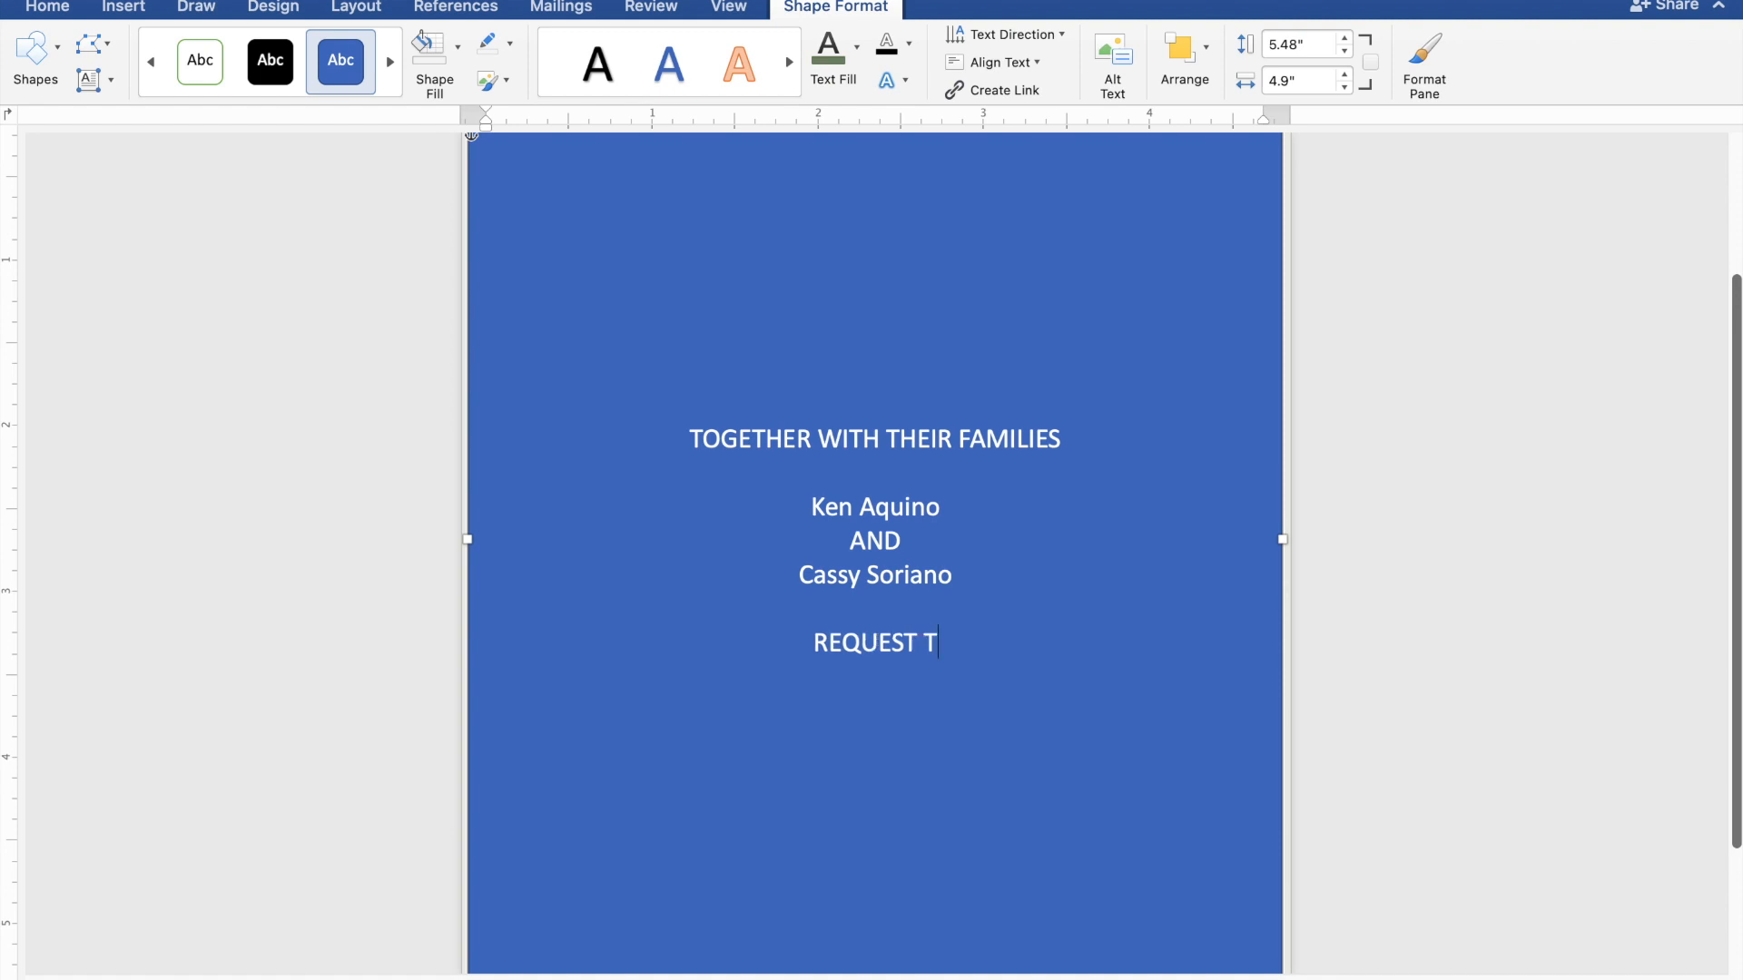
pyautogui.write('HE')
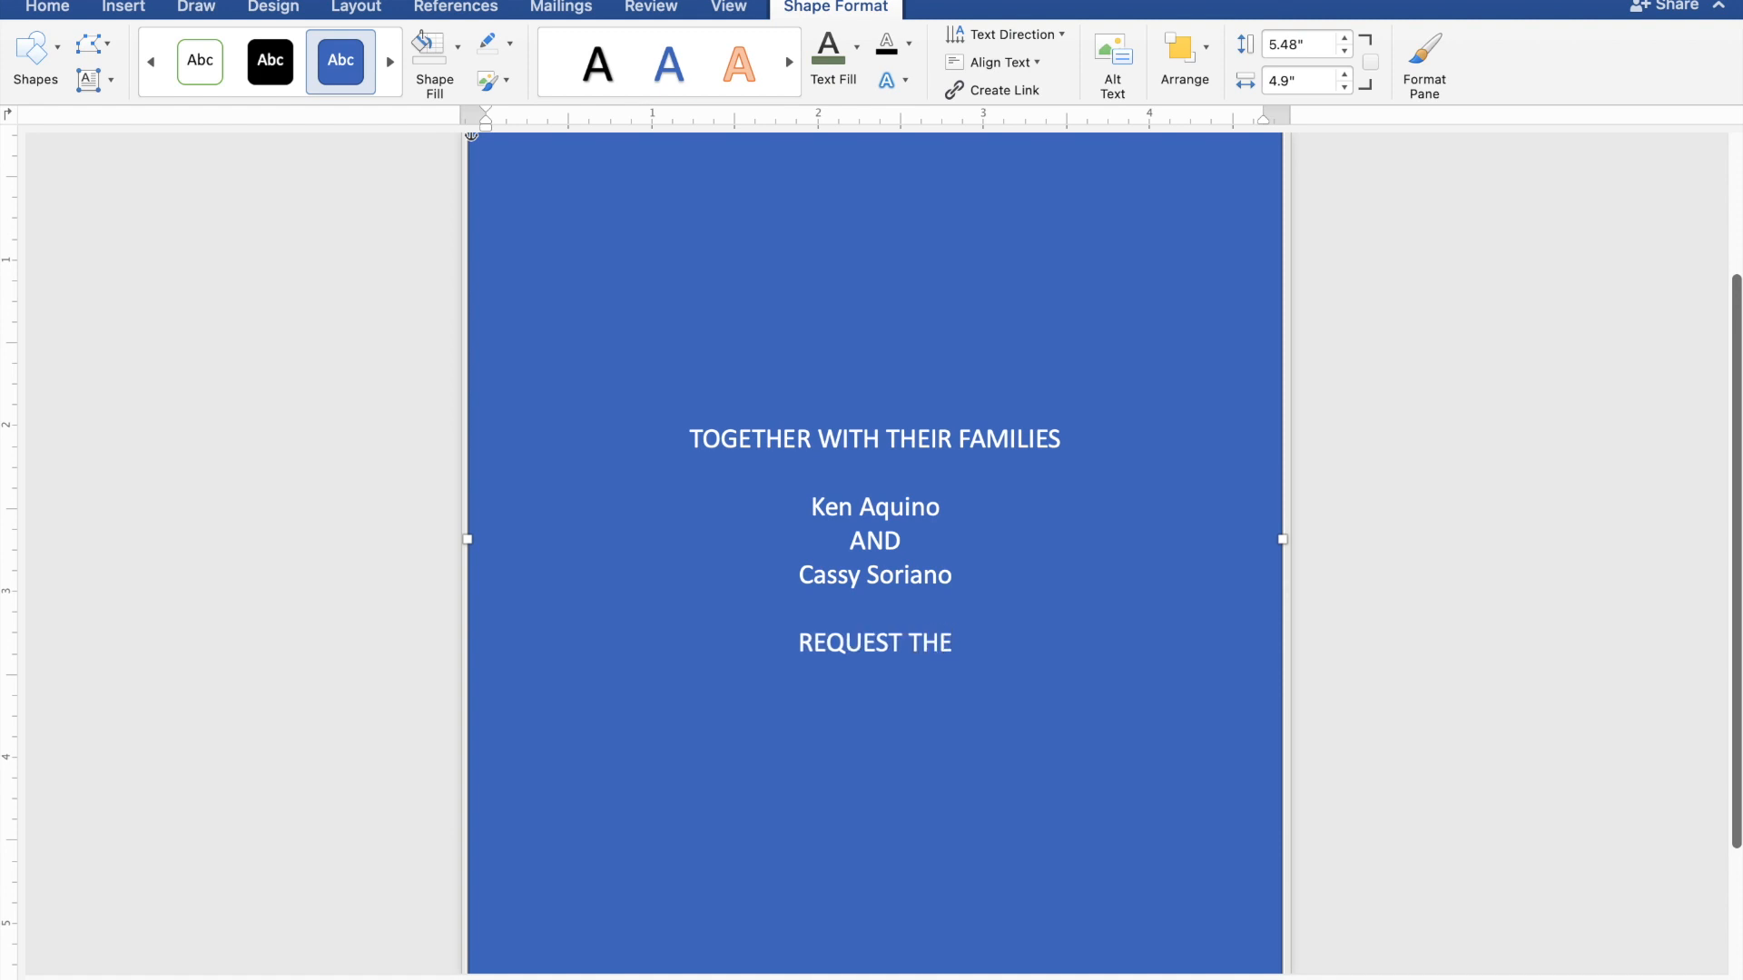
pyautogui.write(' PL')
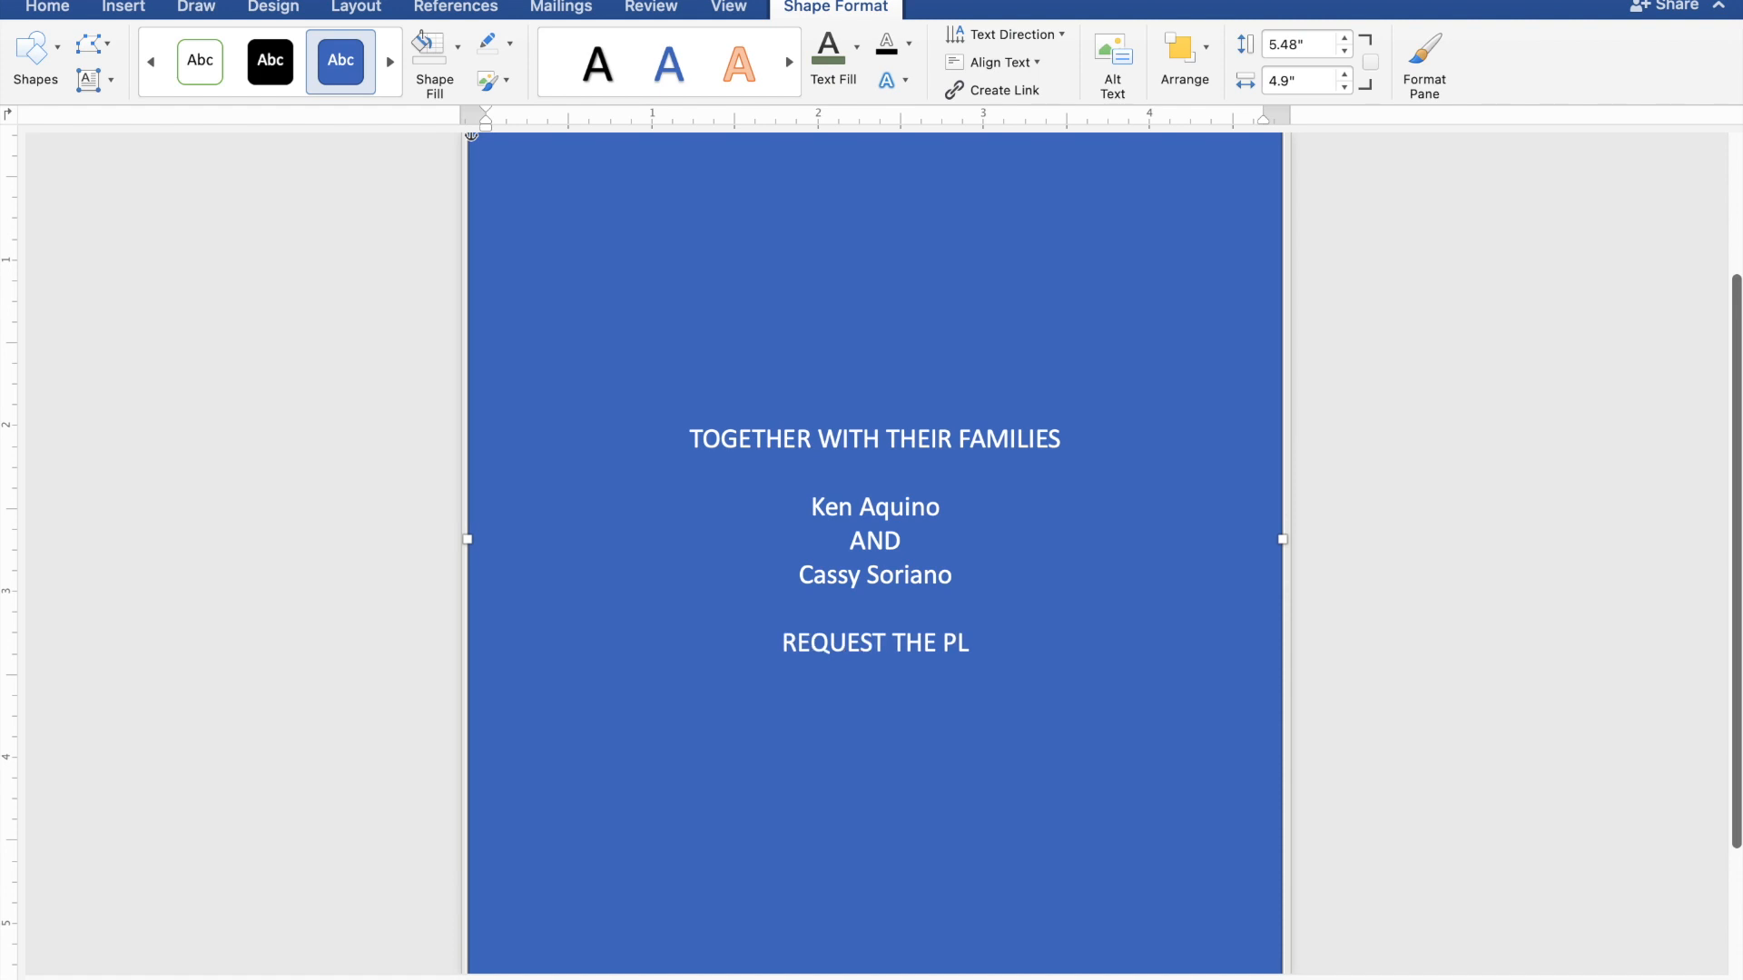
pyautogui.write('EAS')
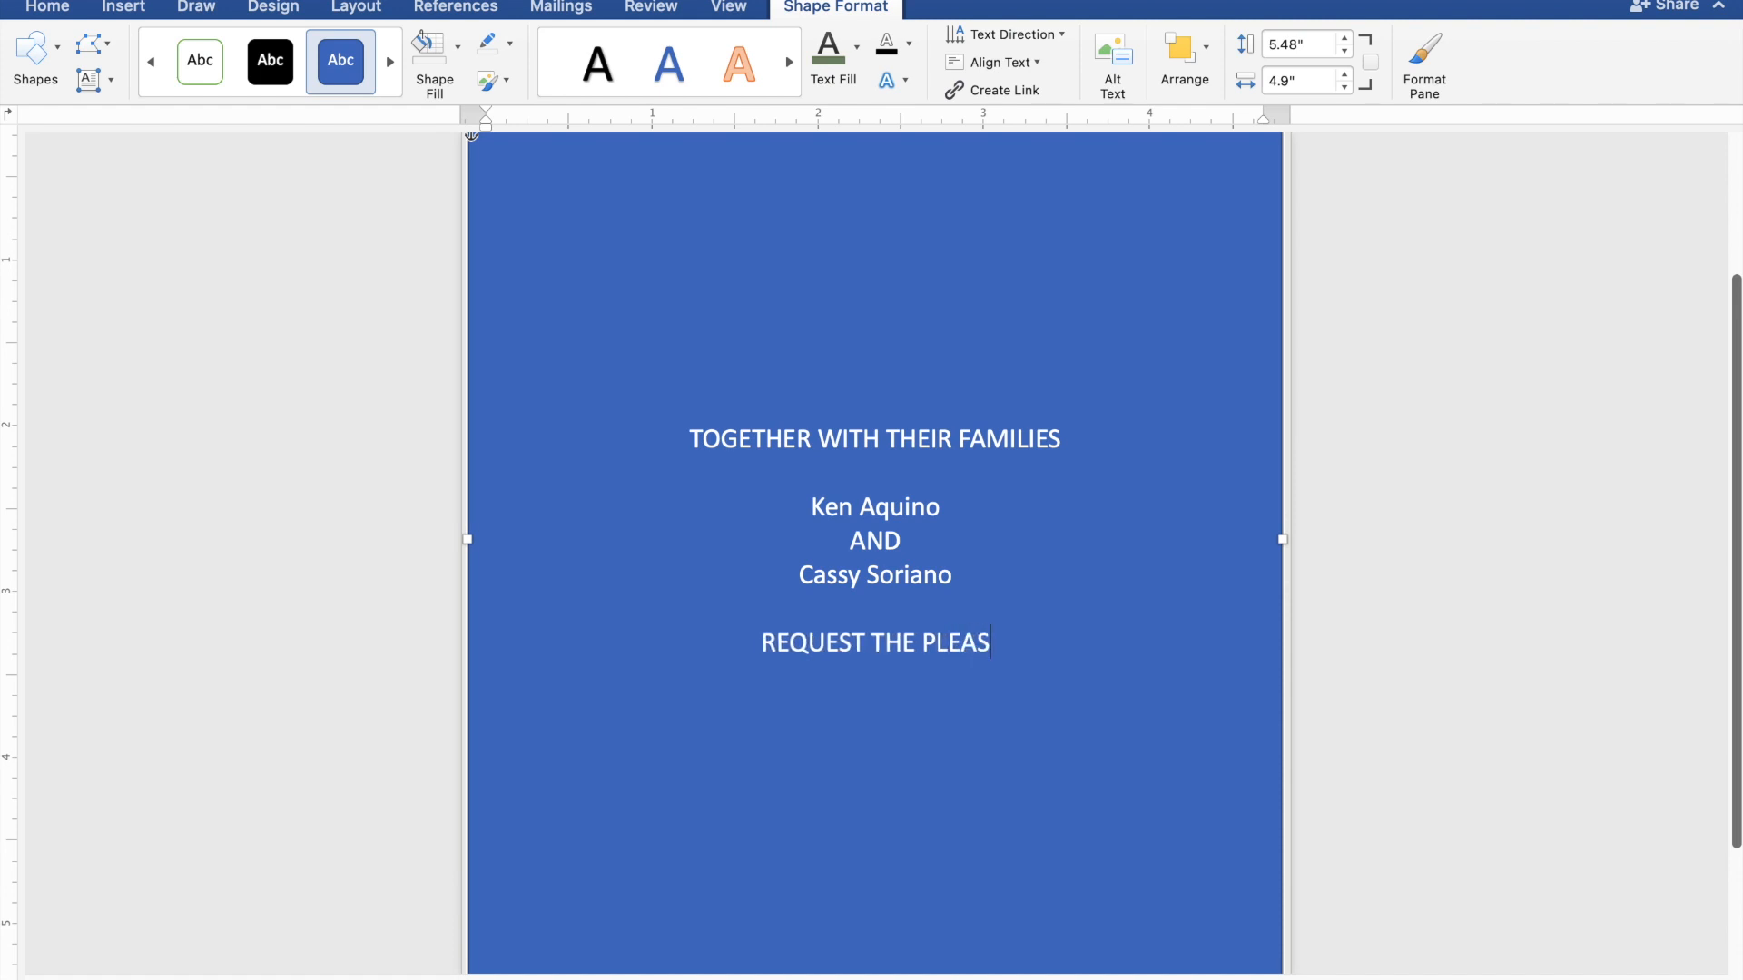
pyautogui.write('URE ')
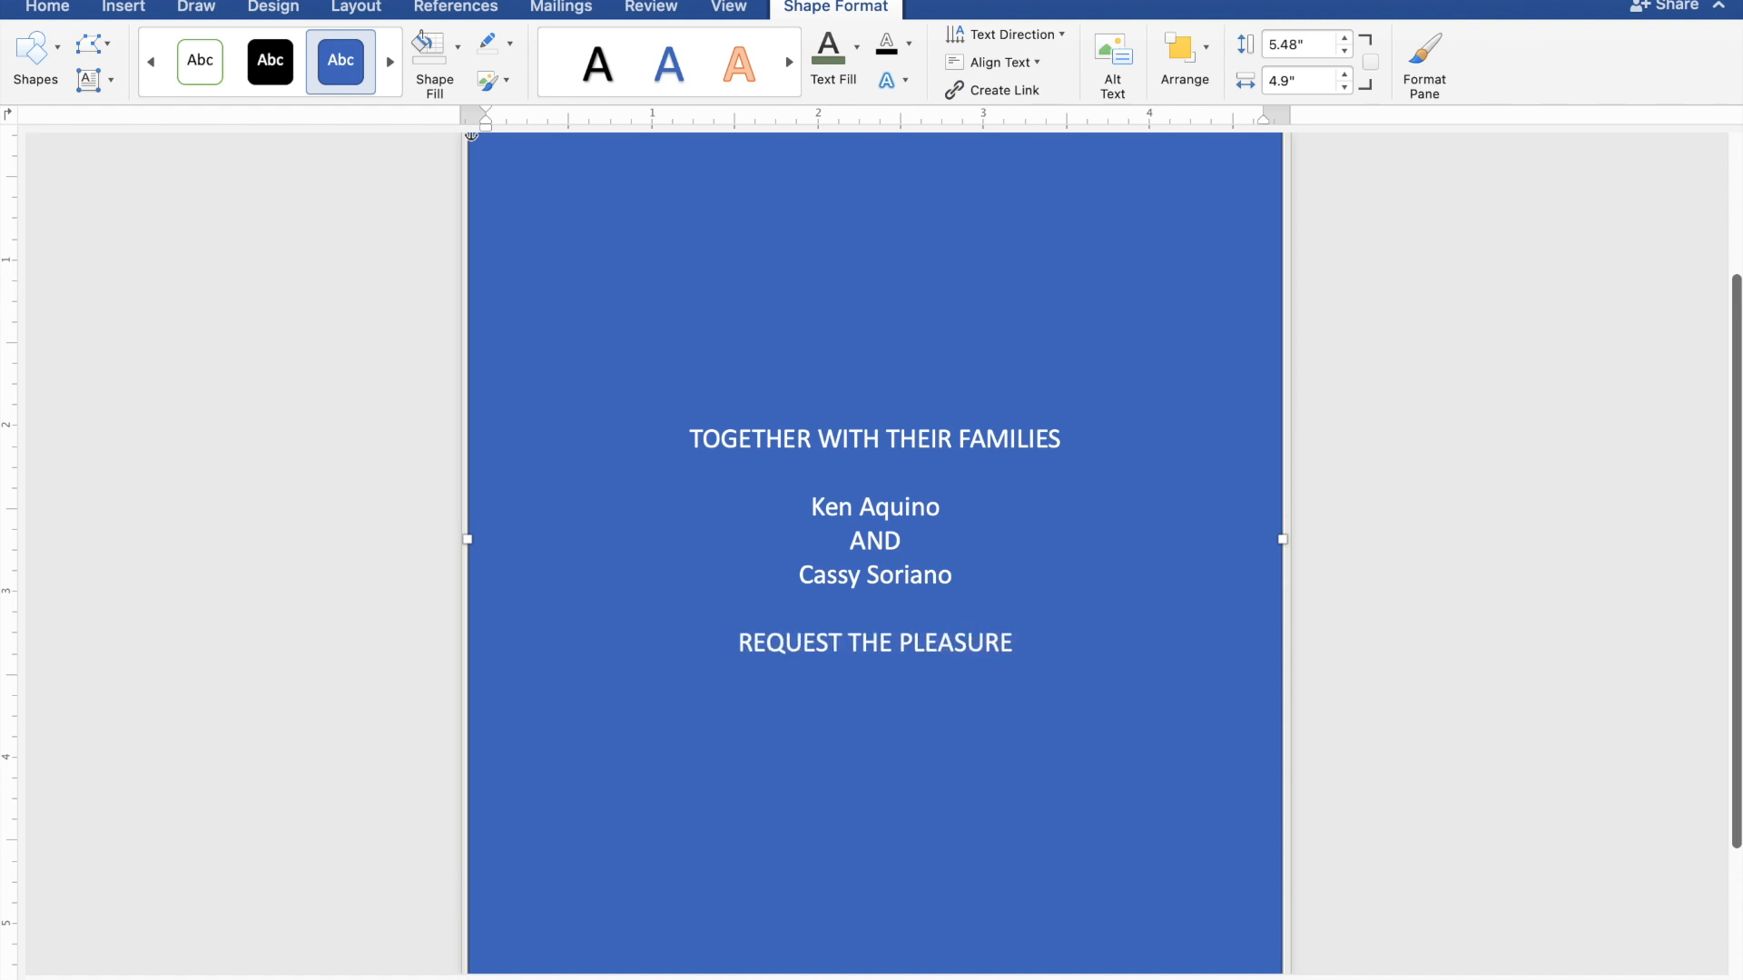
pyautogui.write('OF')
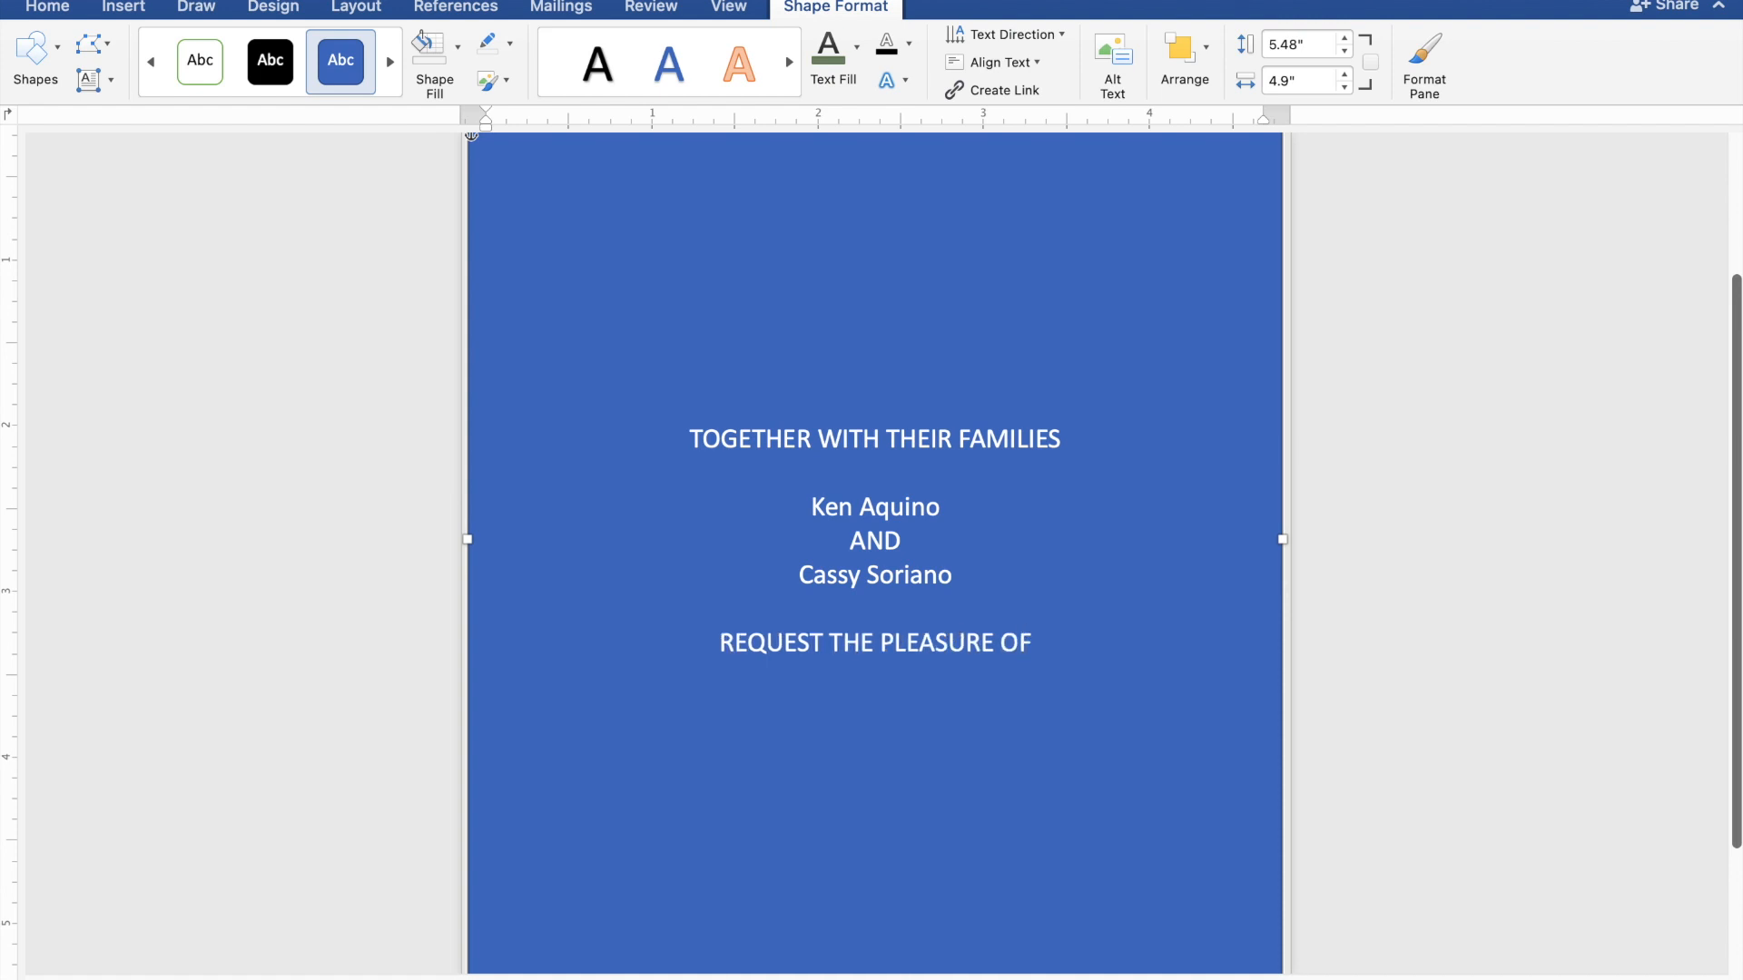
pyautogui.write(' Y')
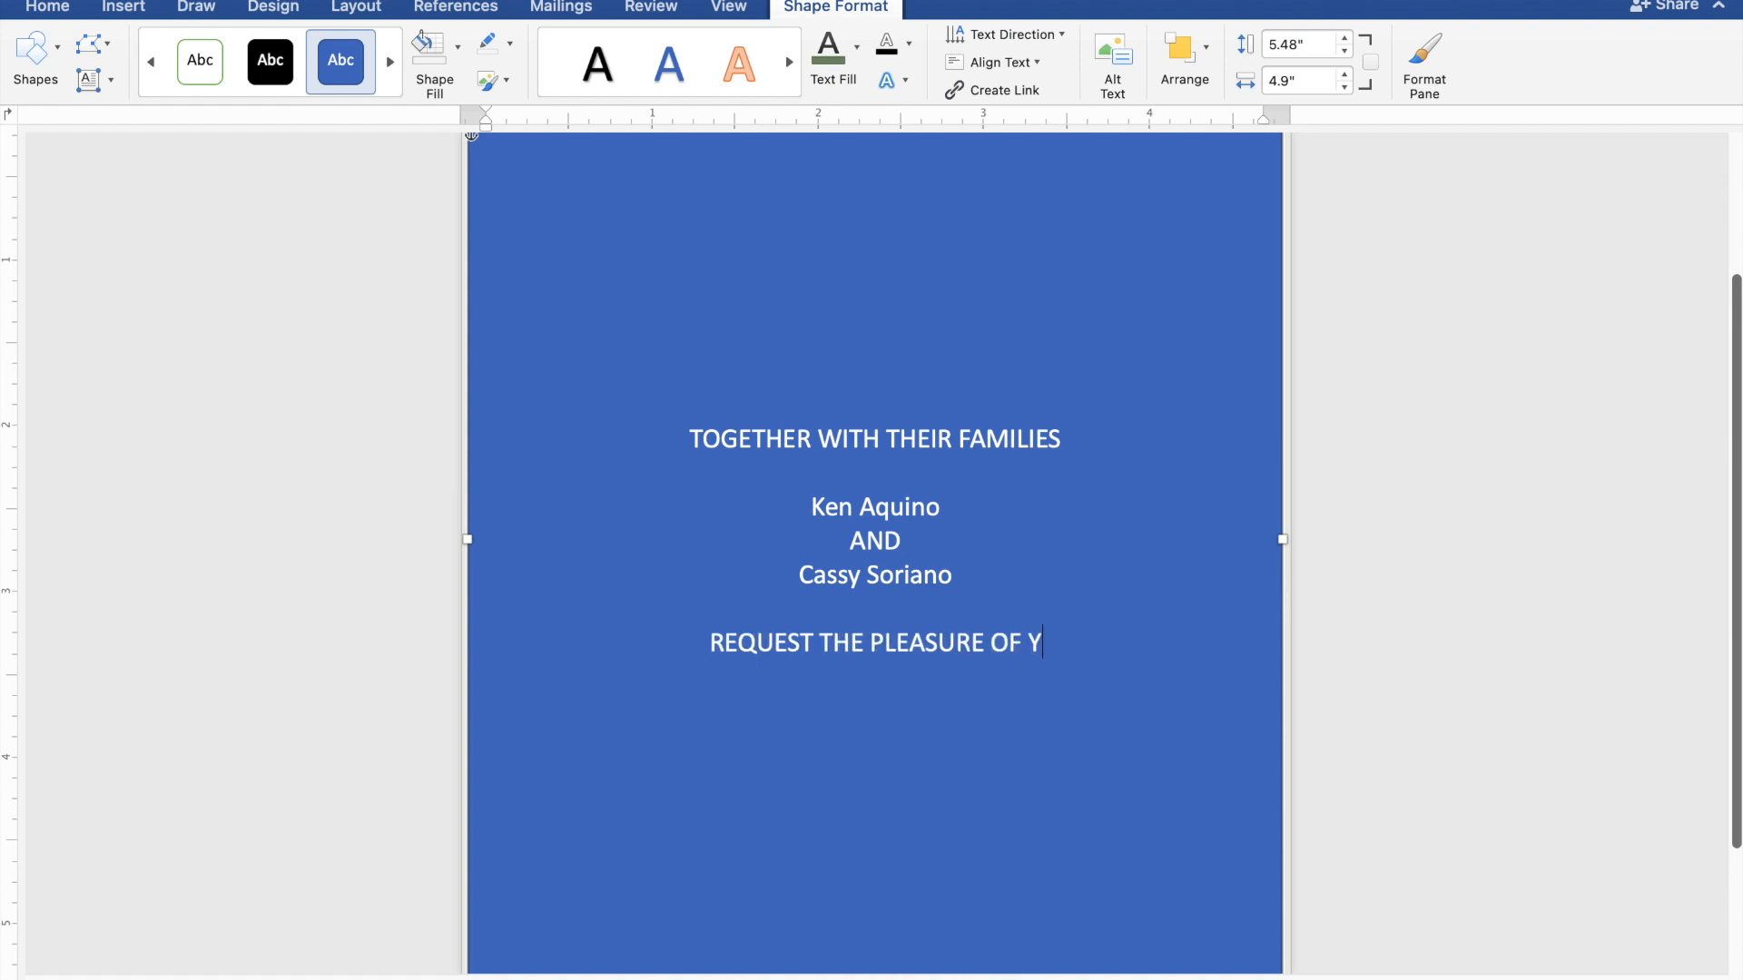
pyautogui.write('OUR')
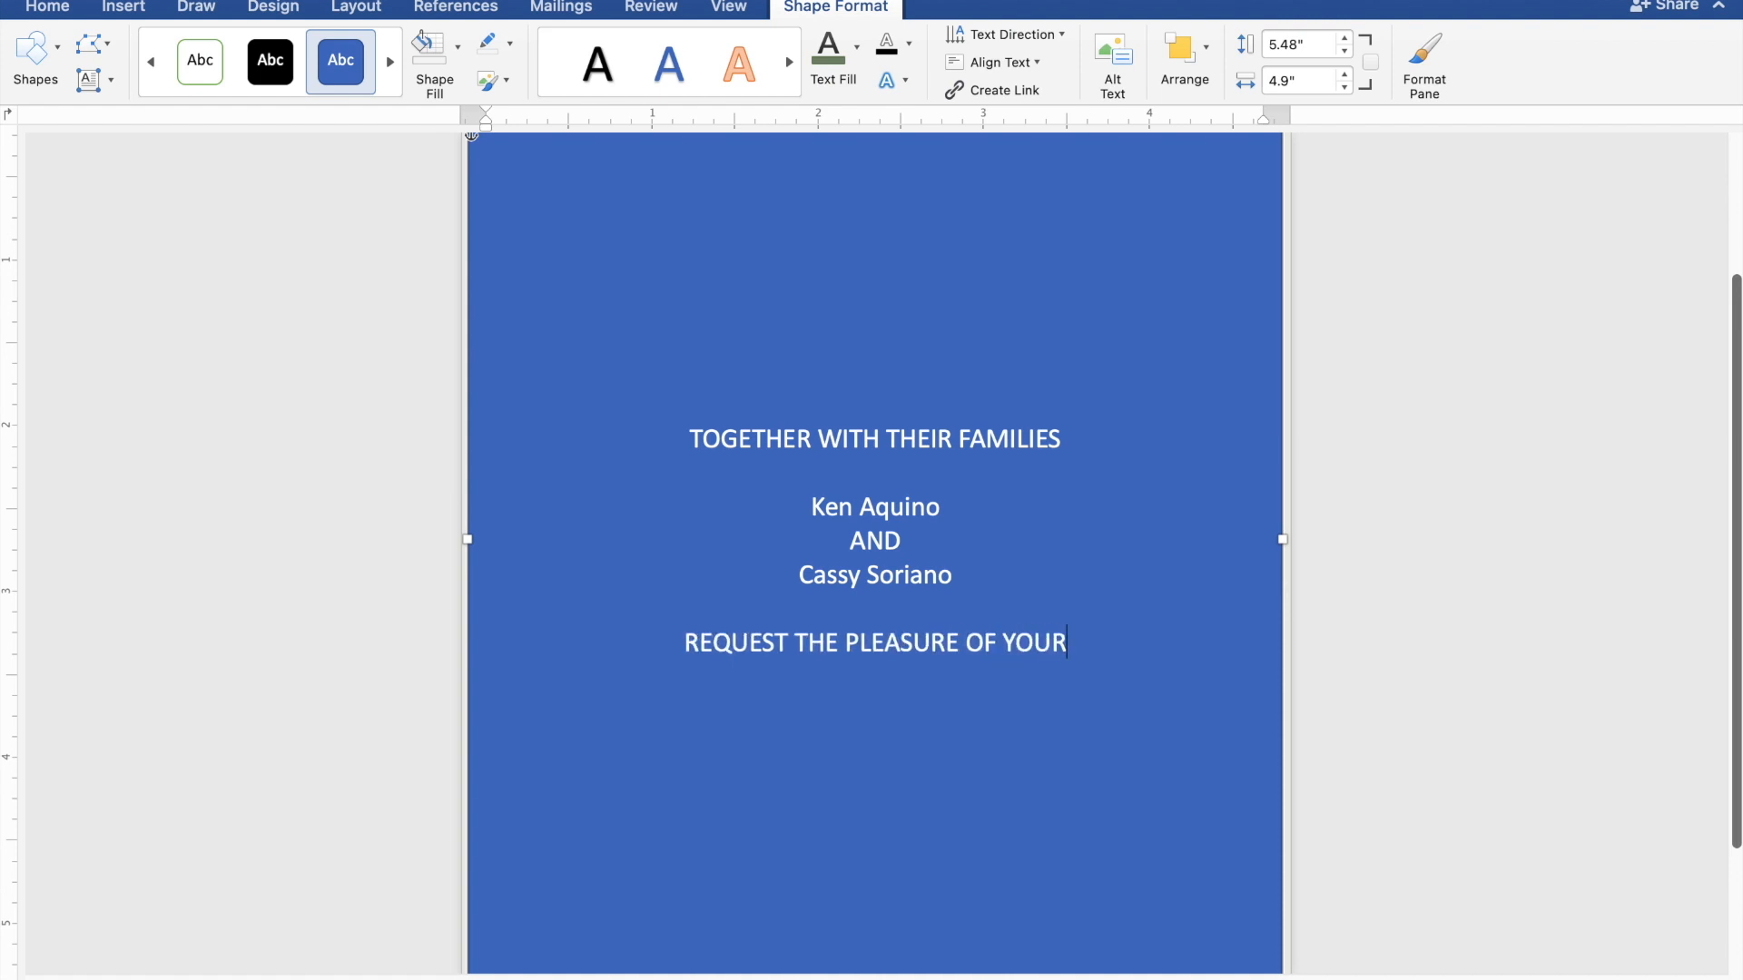
pyautogui.write(' PRESENC')
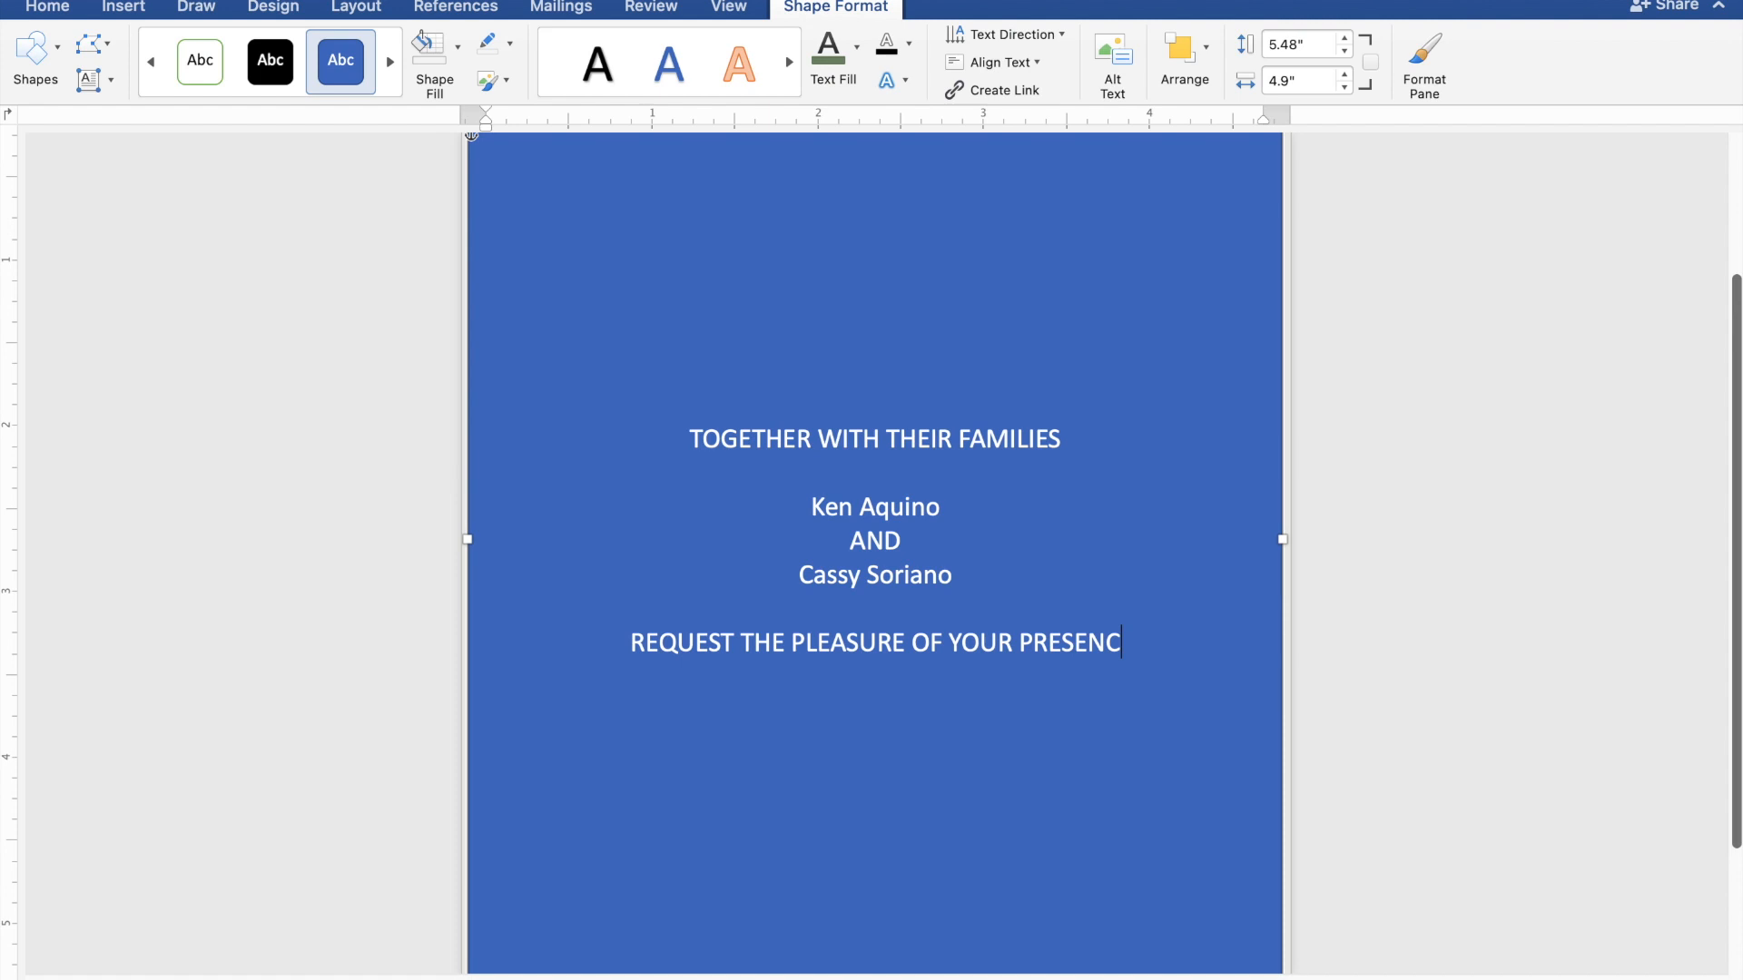
pyautogui.write('E')
pyautogui.press('Return')
pyautogui.write('A')
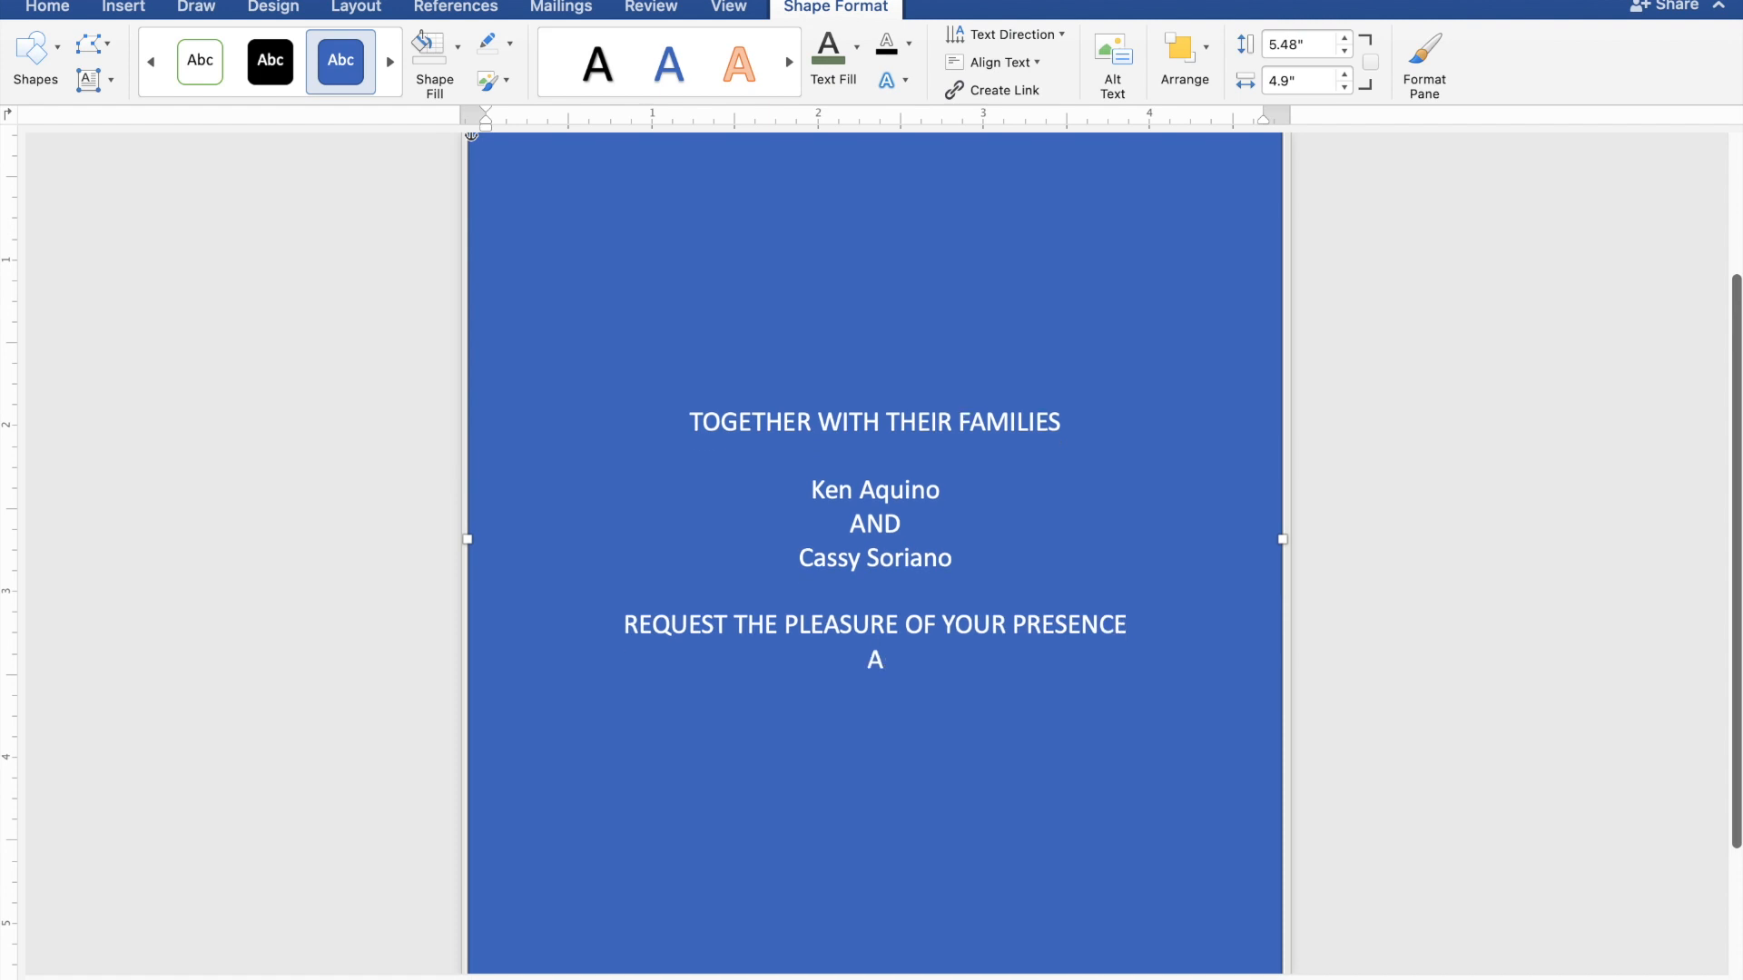
pyautogui.write('S THEY JOY')
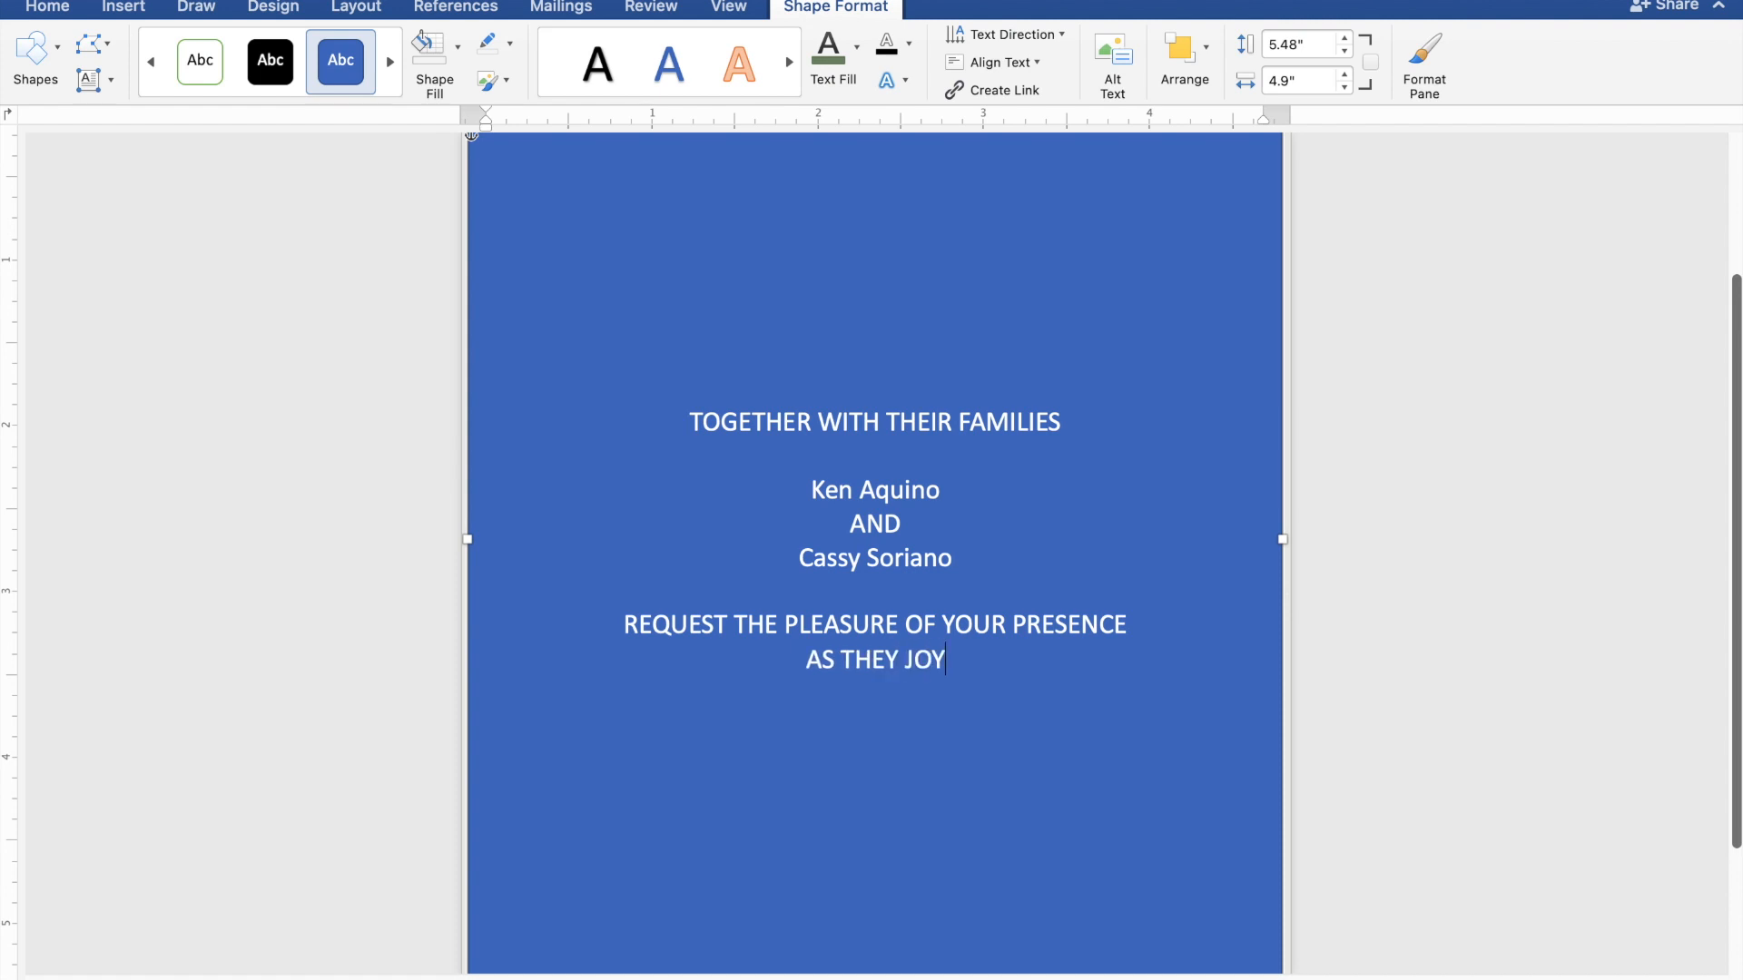
pyautogui.write('FUL')
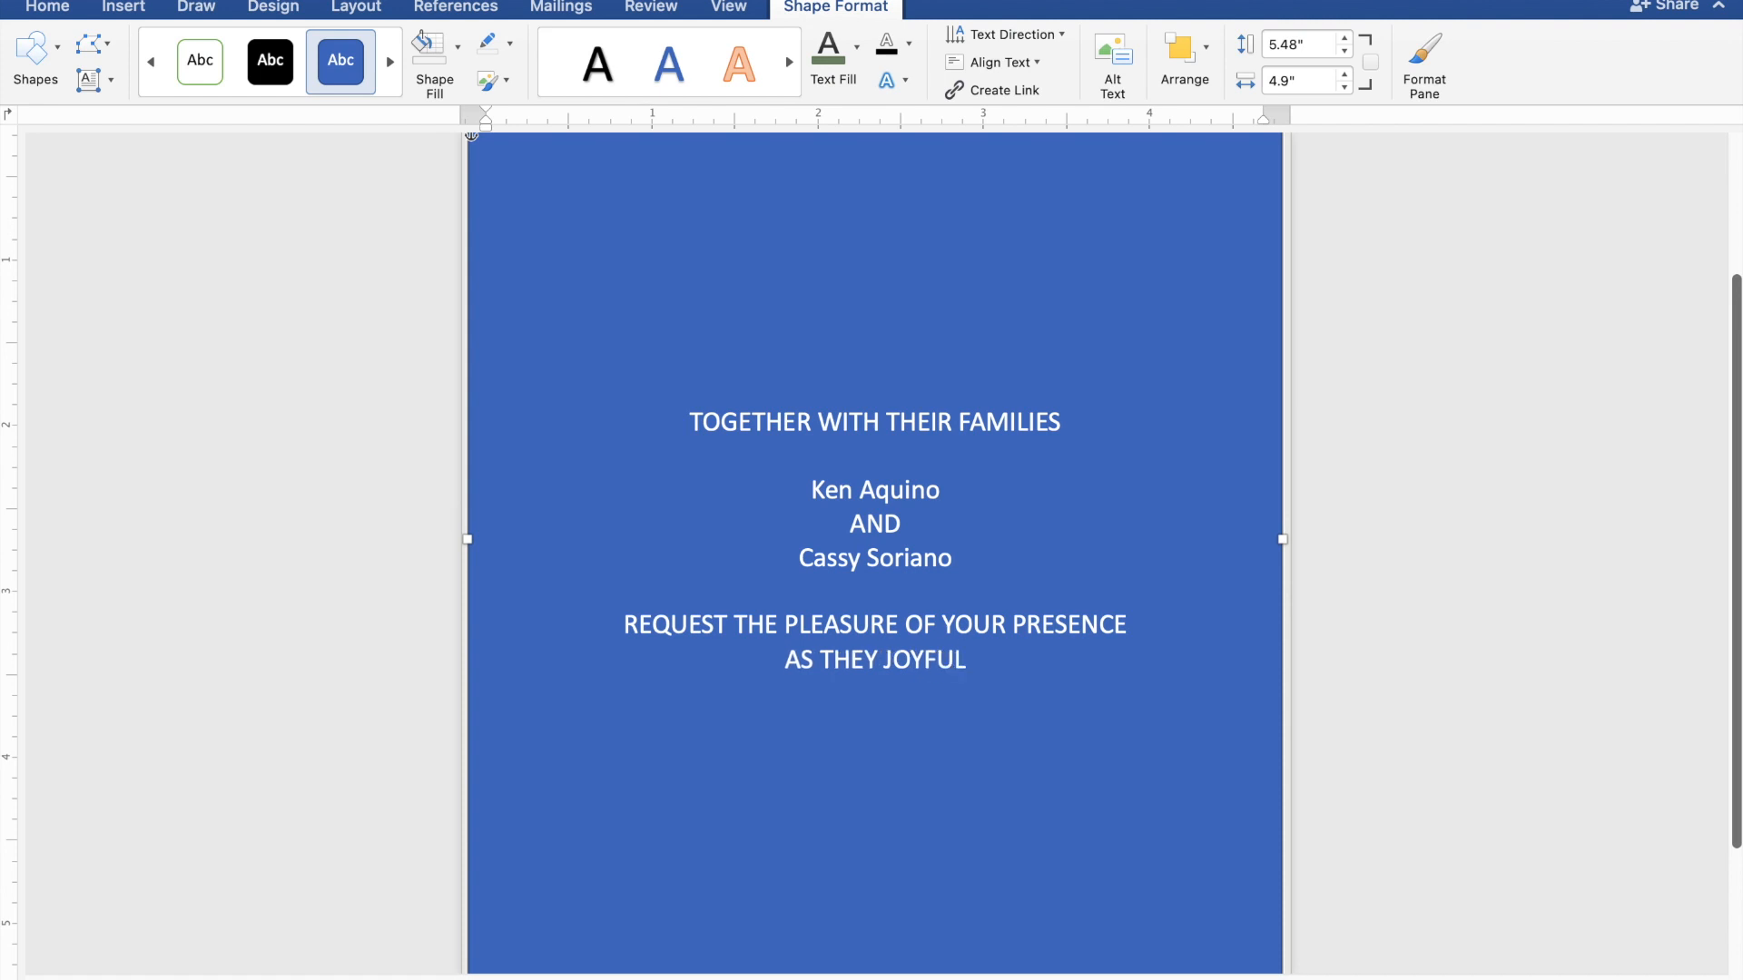
pyautogui.write('LY')
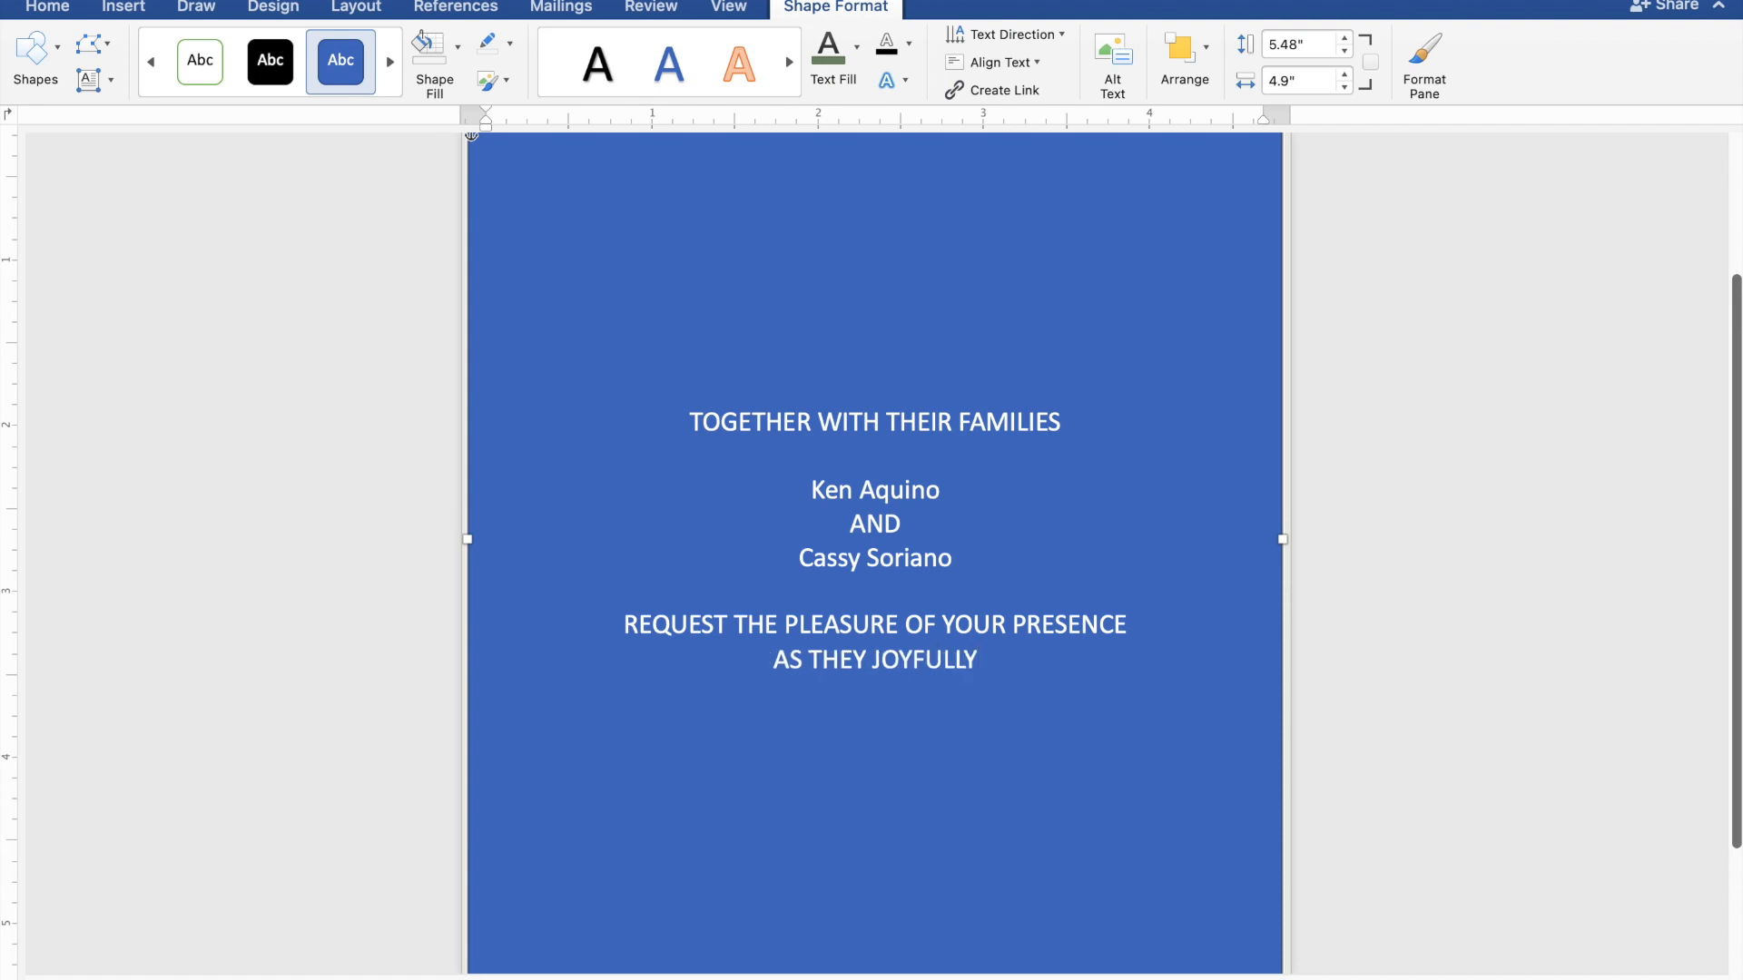
pyautogui.write(' UN')
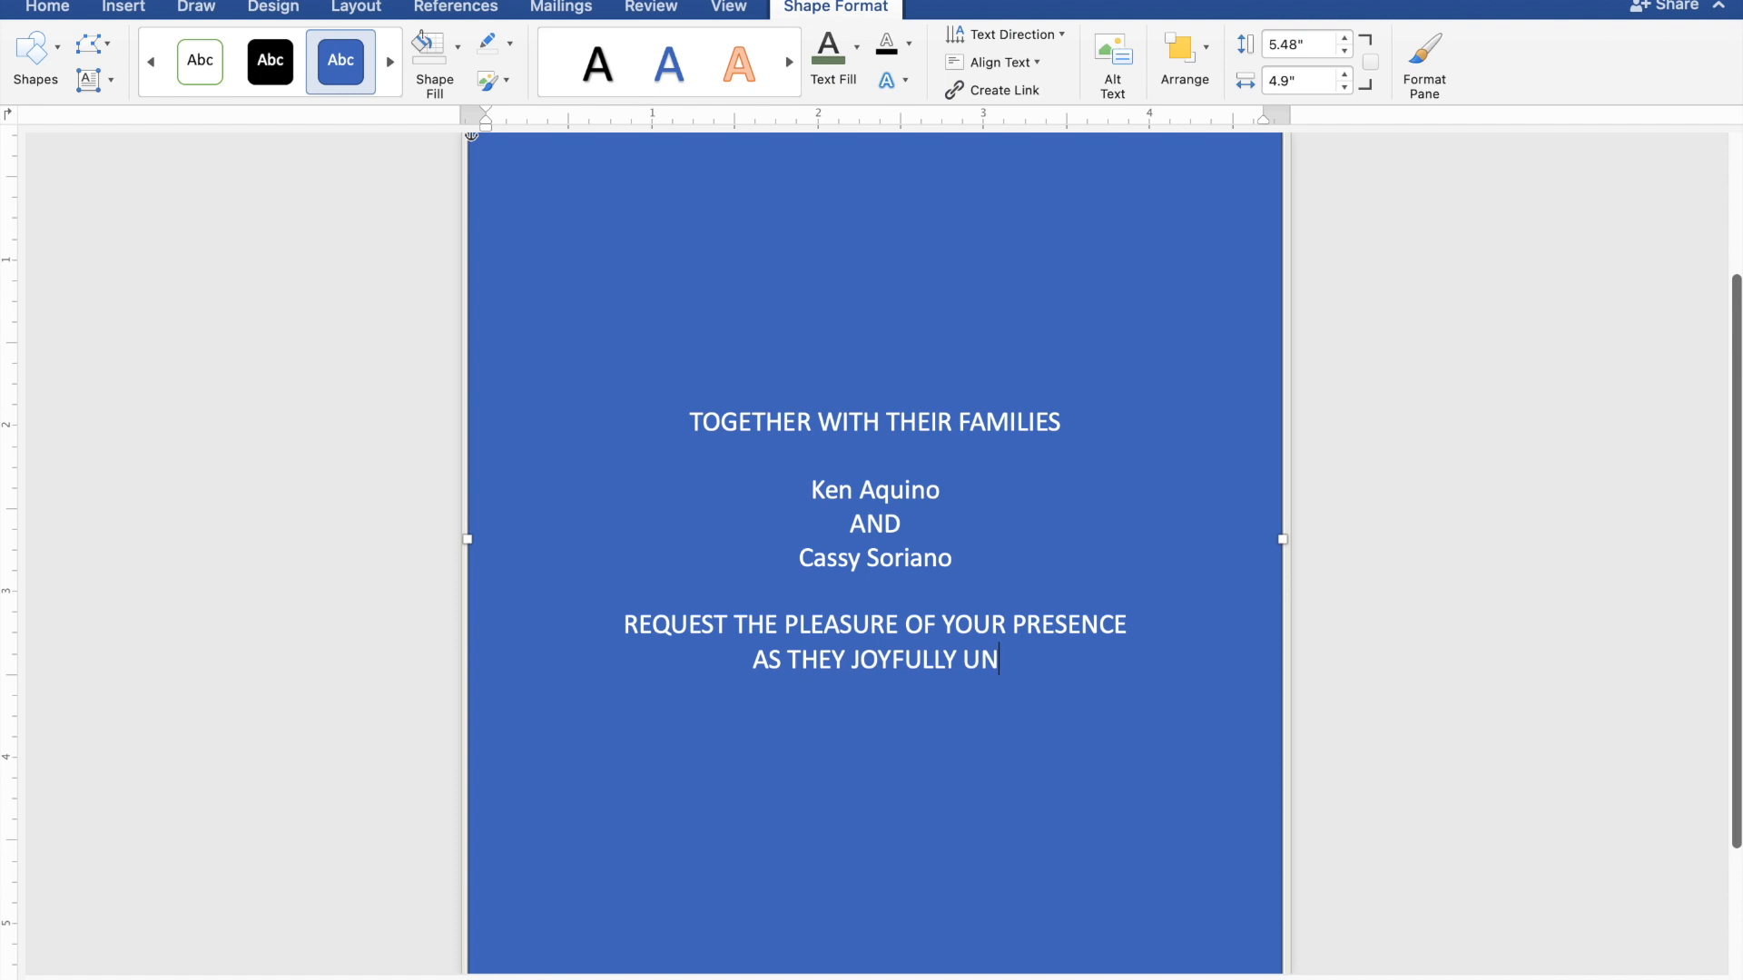
pyautogui.write('ITE')
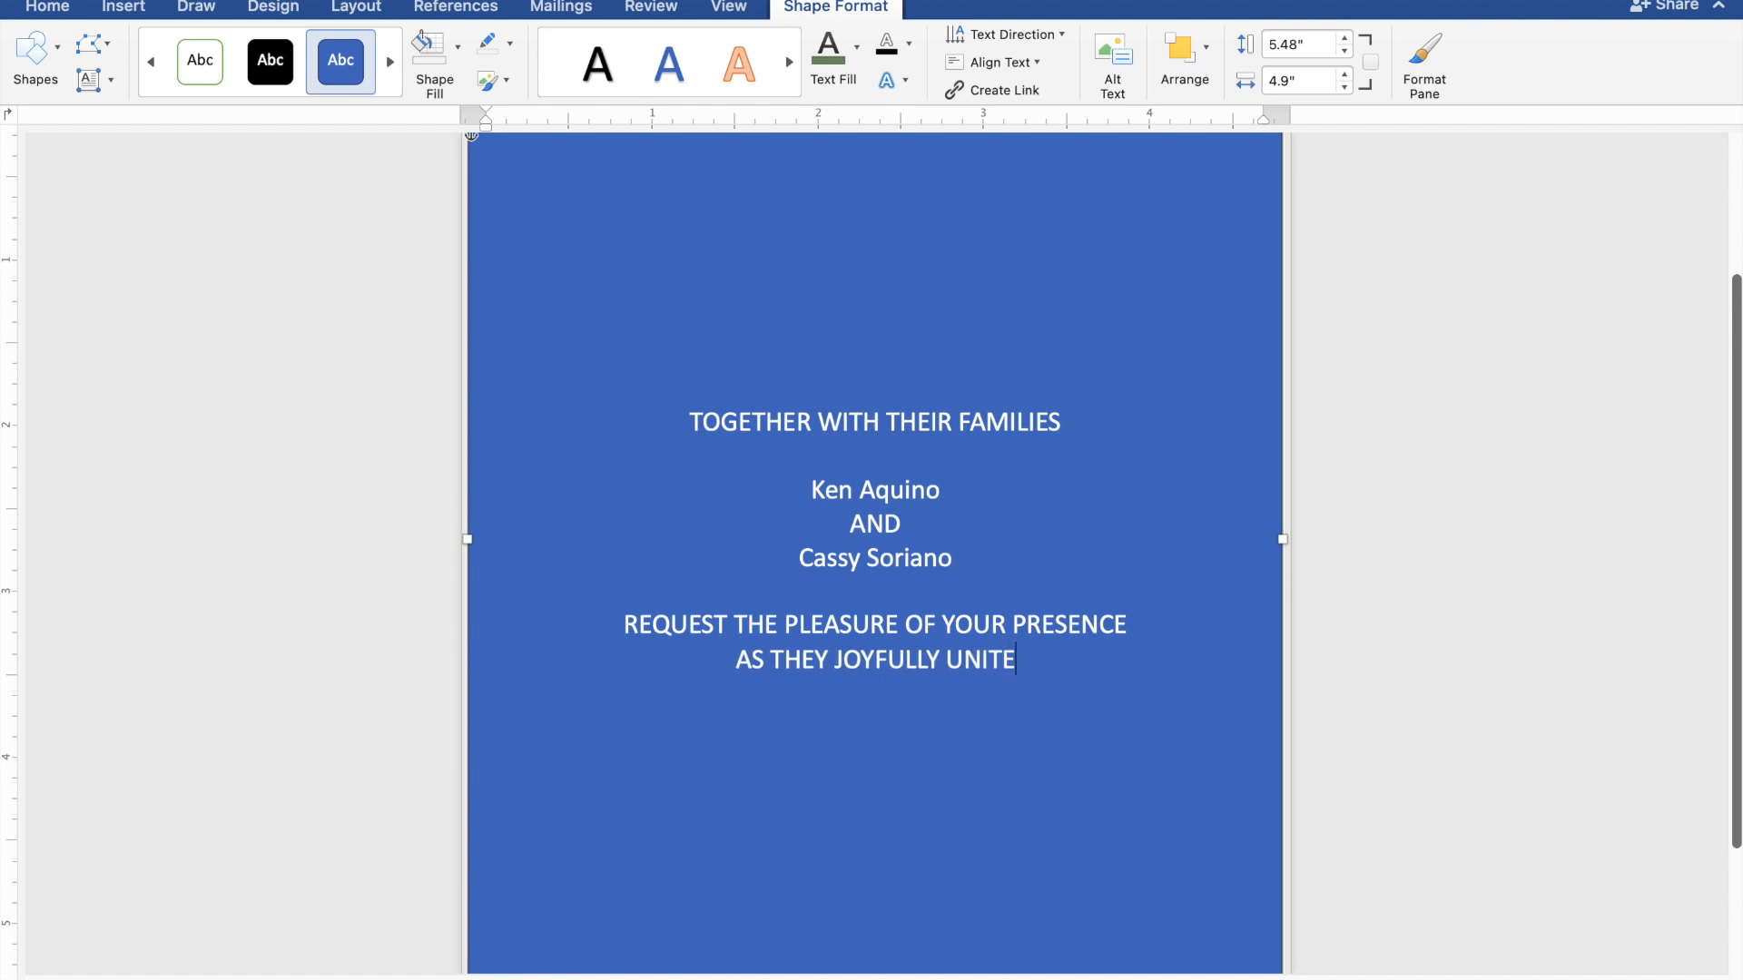
pyautogui.write(' I')
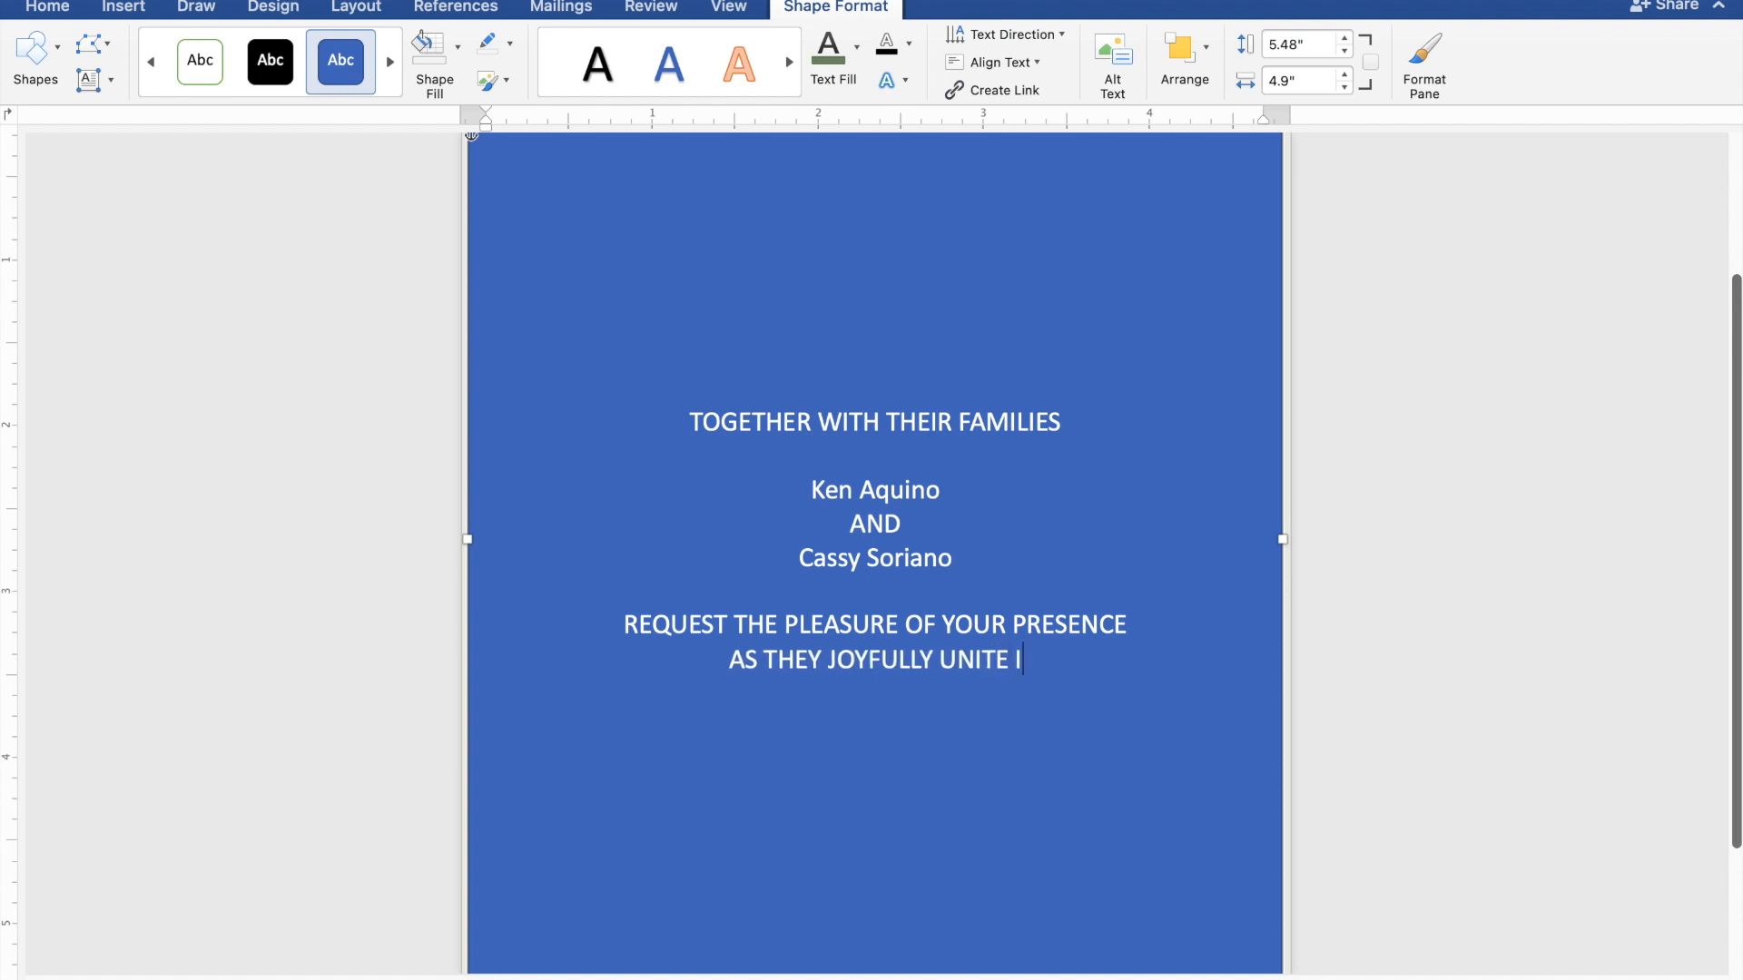
pyautogui.write('N')
pyautogui.write(' MA')
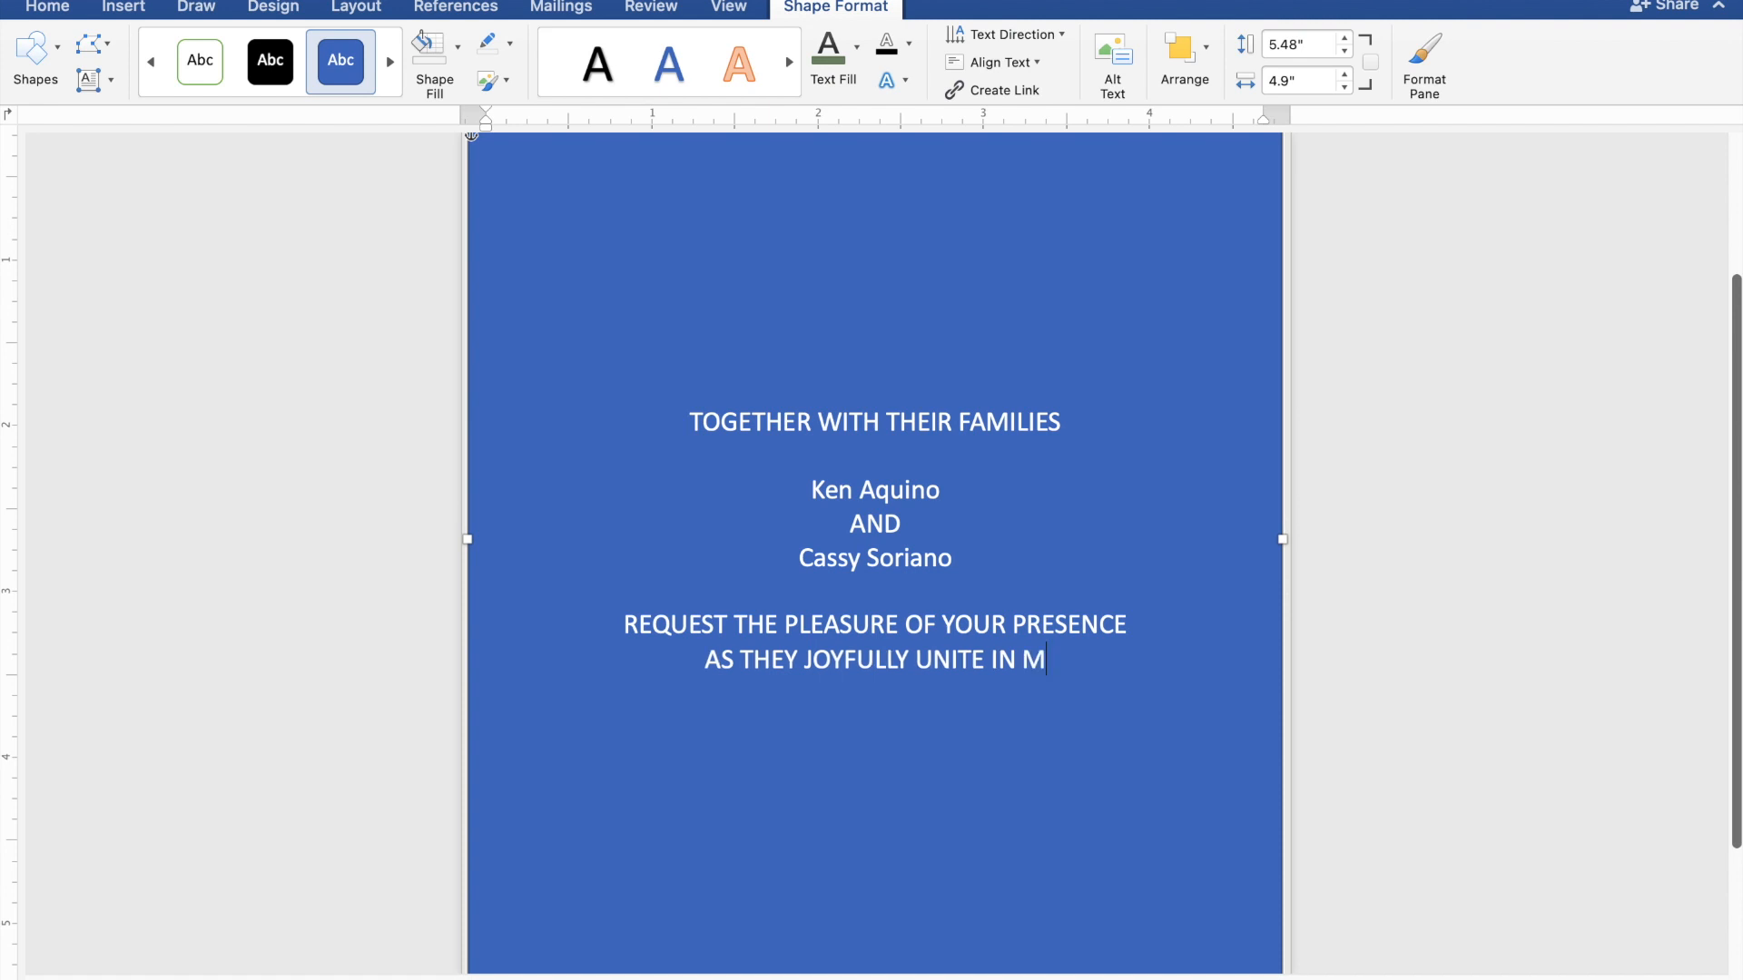
pyautogui.write('RR')
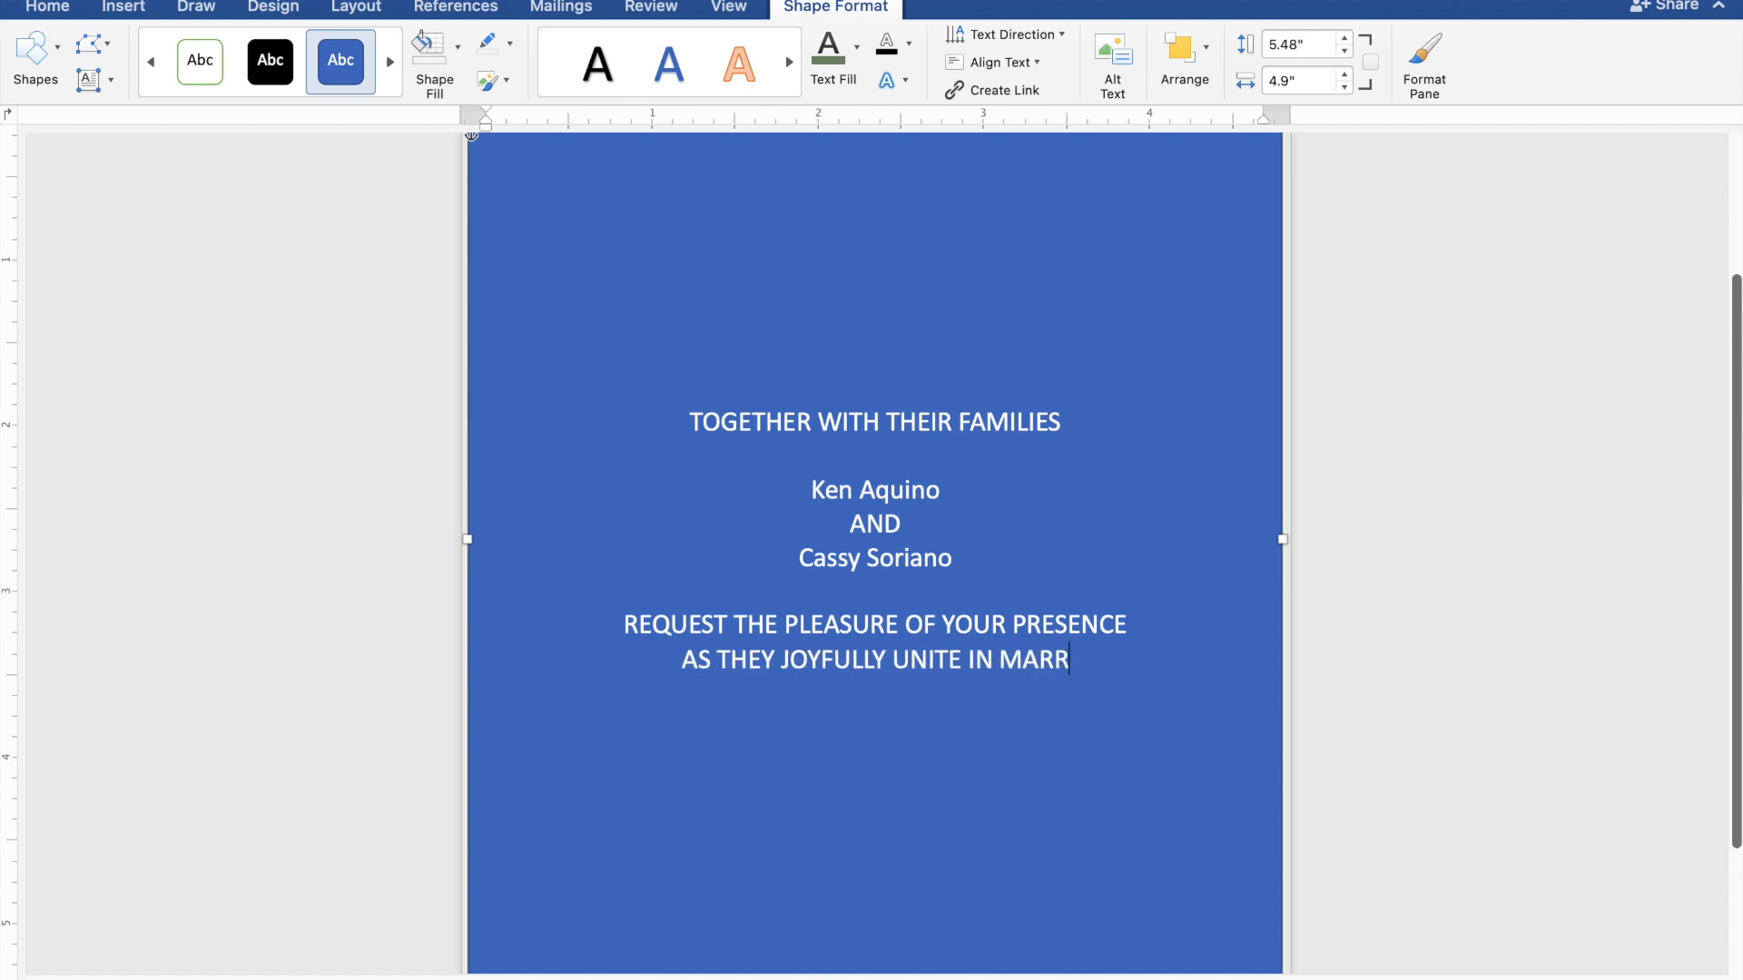
pyautogui.write('IAGE')
pyautogui.press('Return')
pyautogui.press('Return')
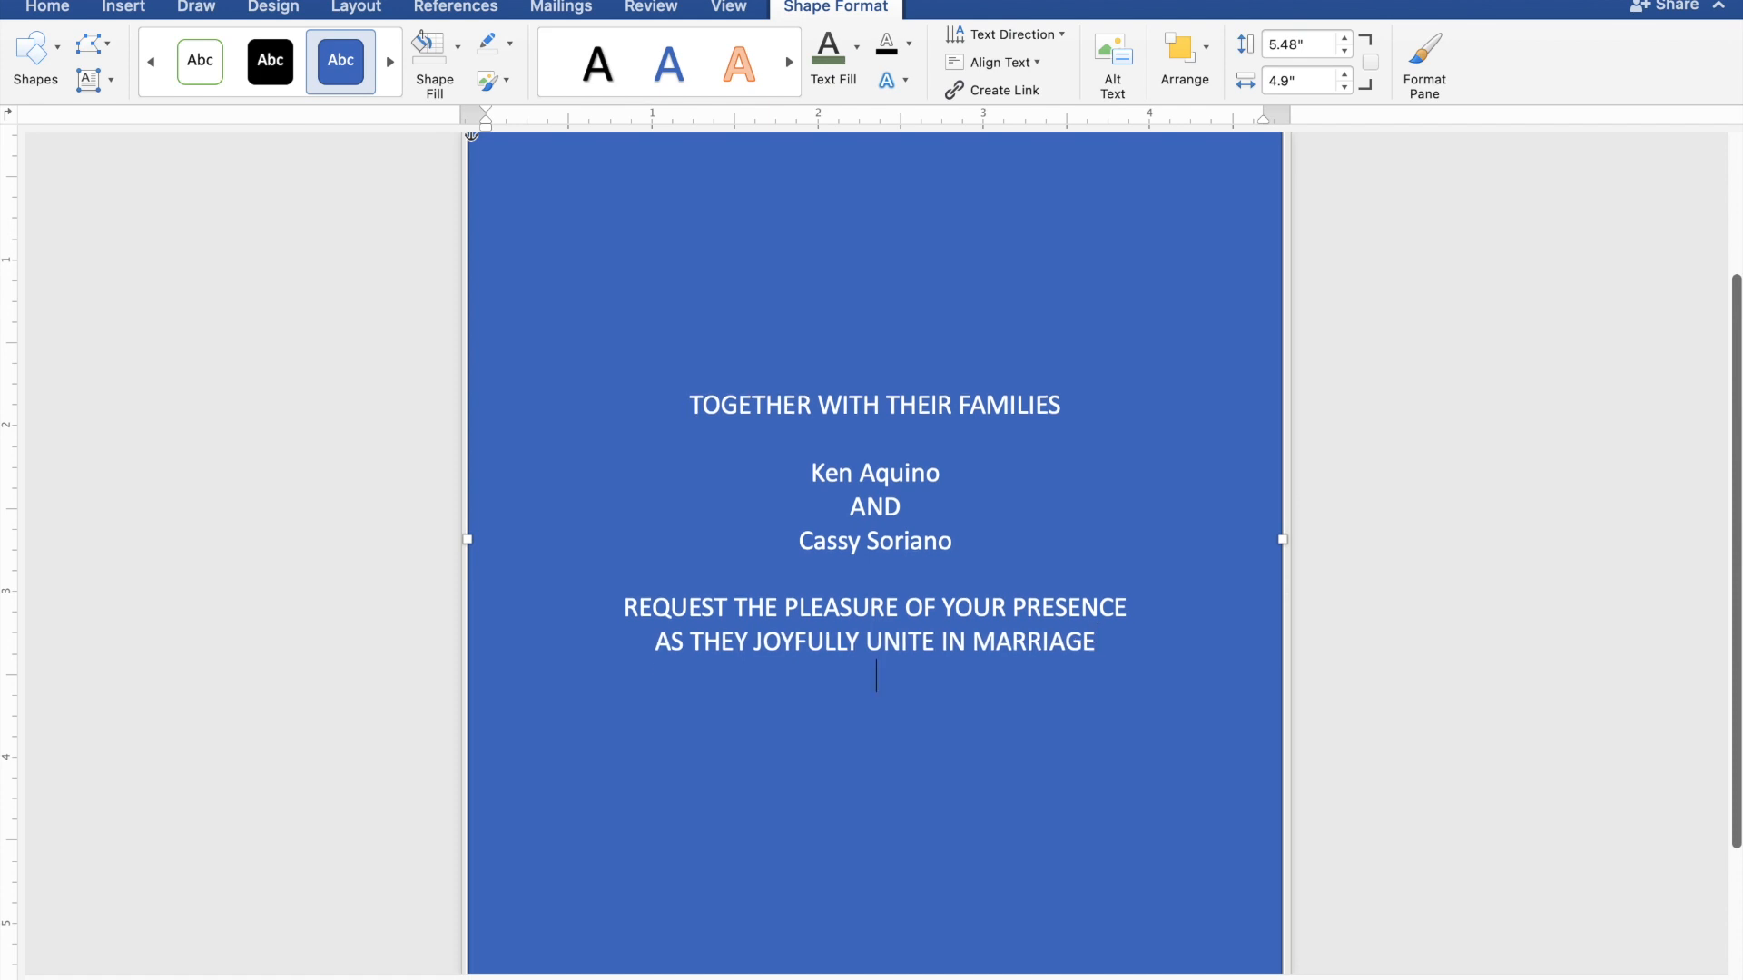
# - Type 'SUNDAY', 'FEBRUARY 25, 2024' and '10:00 IN THE MORNING' on successive lines
pyautogui.write('S')
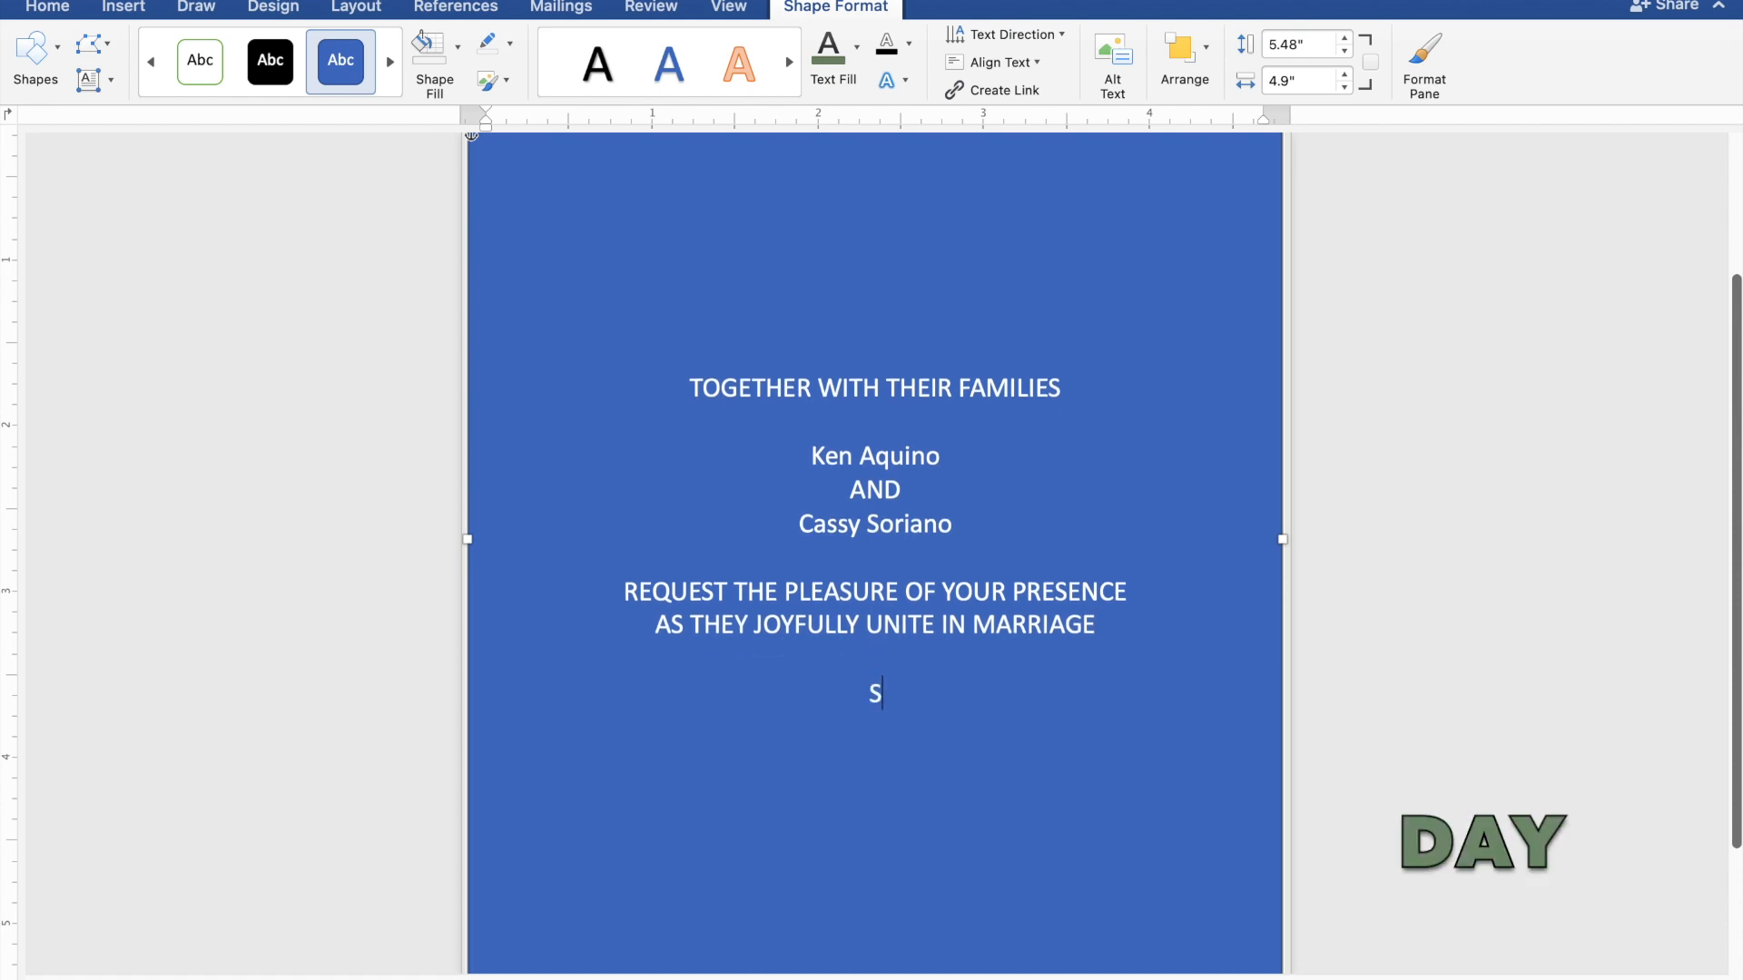
pyautogui.write('UND')
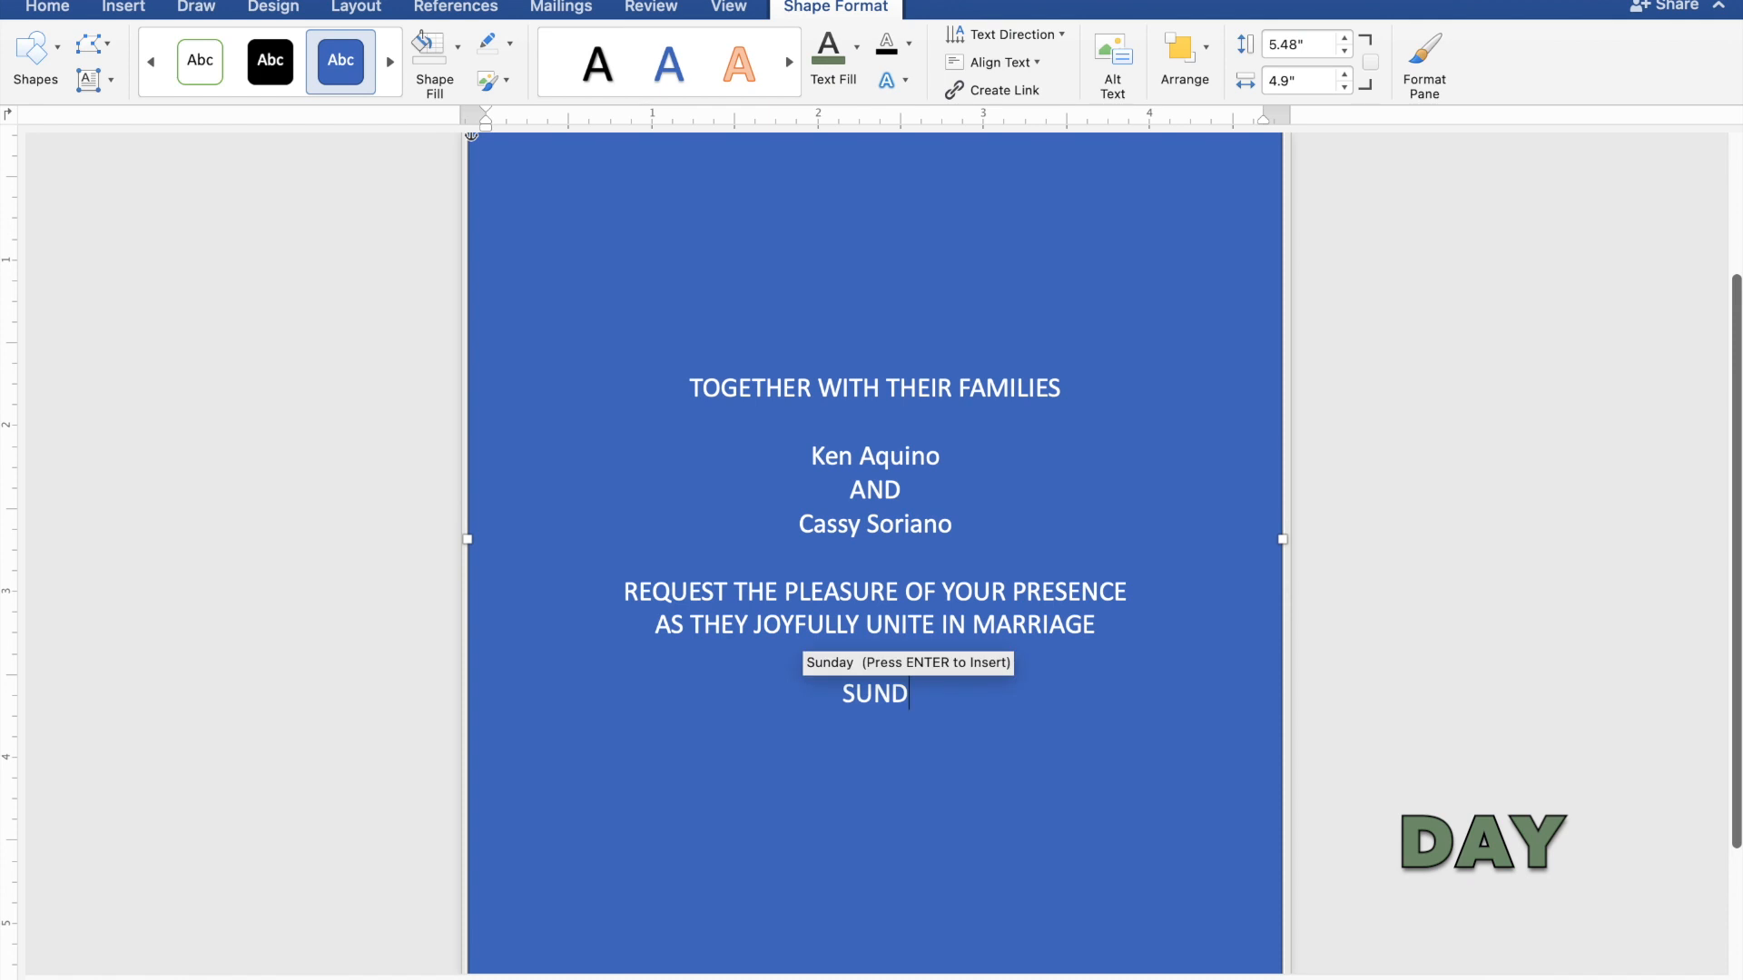
pyautogui.write('AY')
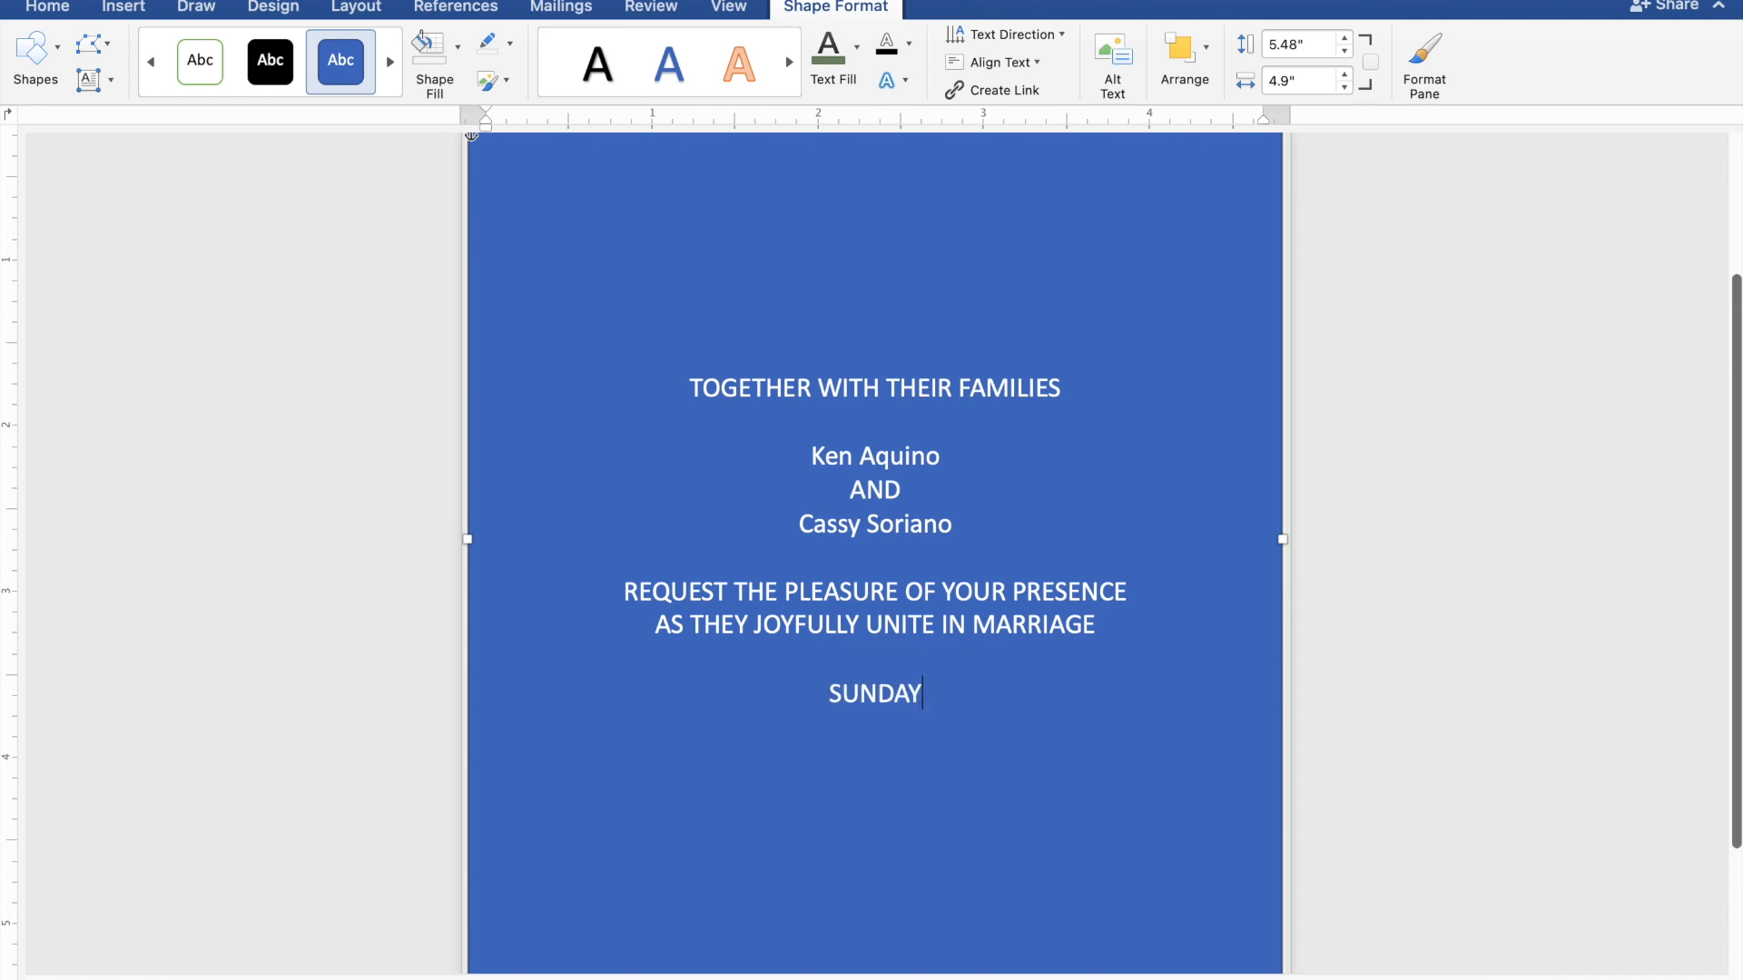
pyautogui.press('Return')
pyautogui.write('FE')
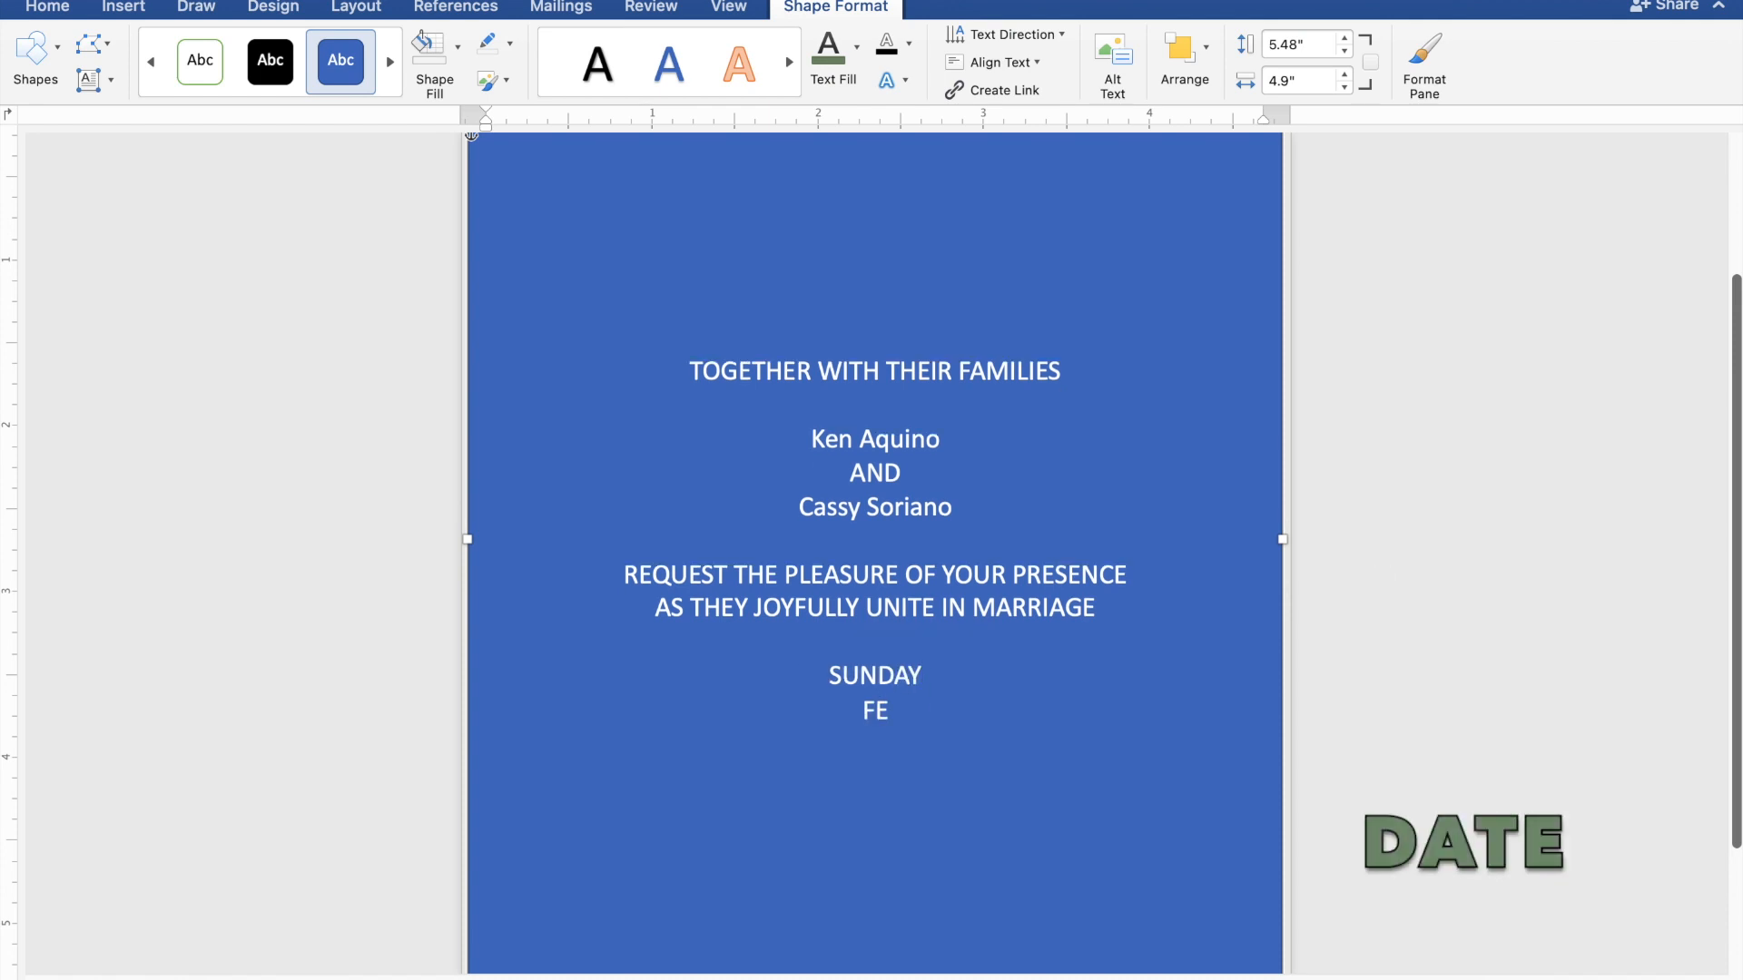
pyautogui.write('BR')
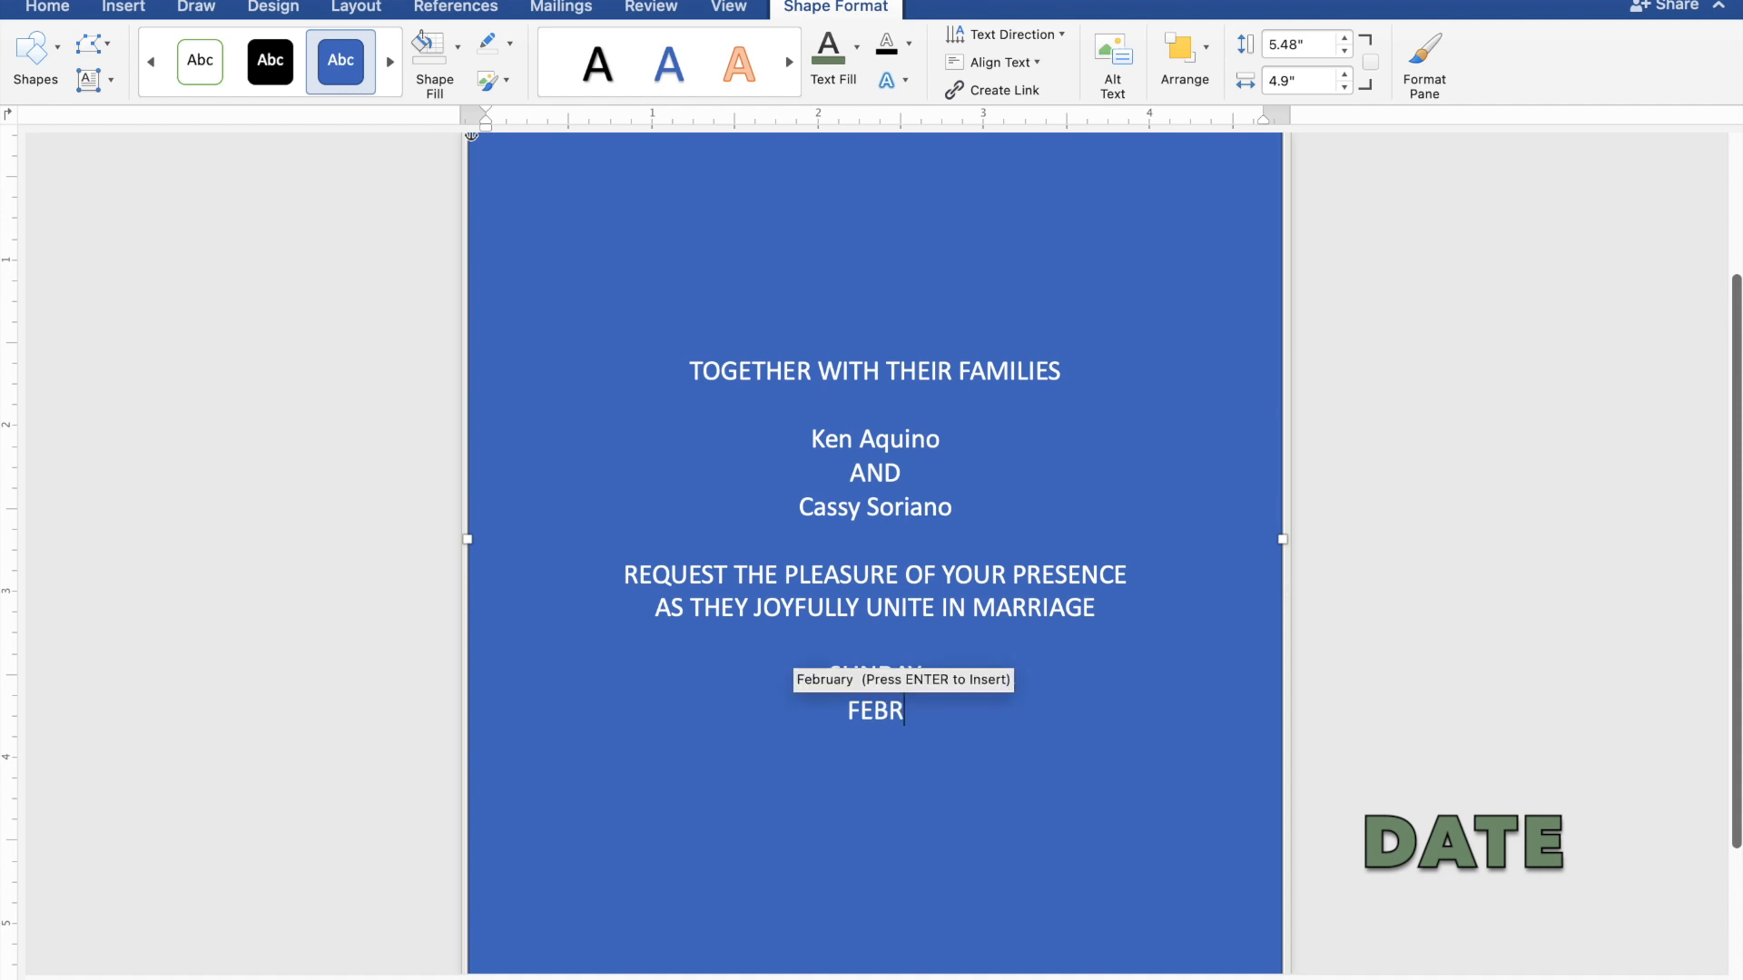
pyautogui.write('UARY')
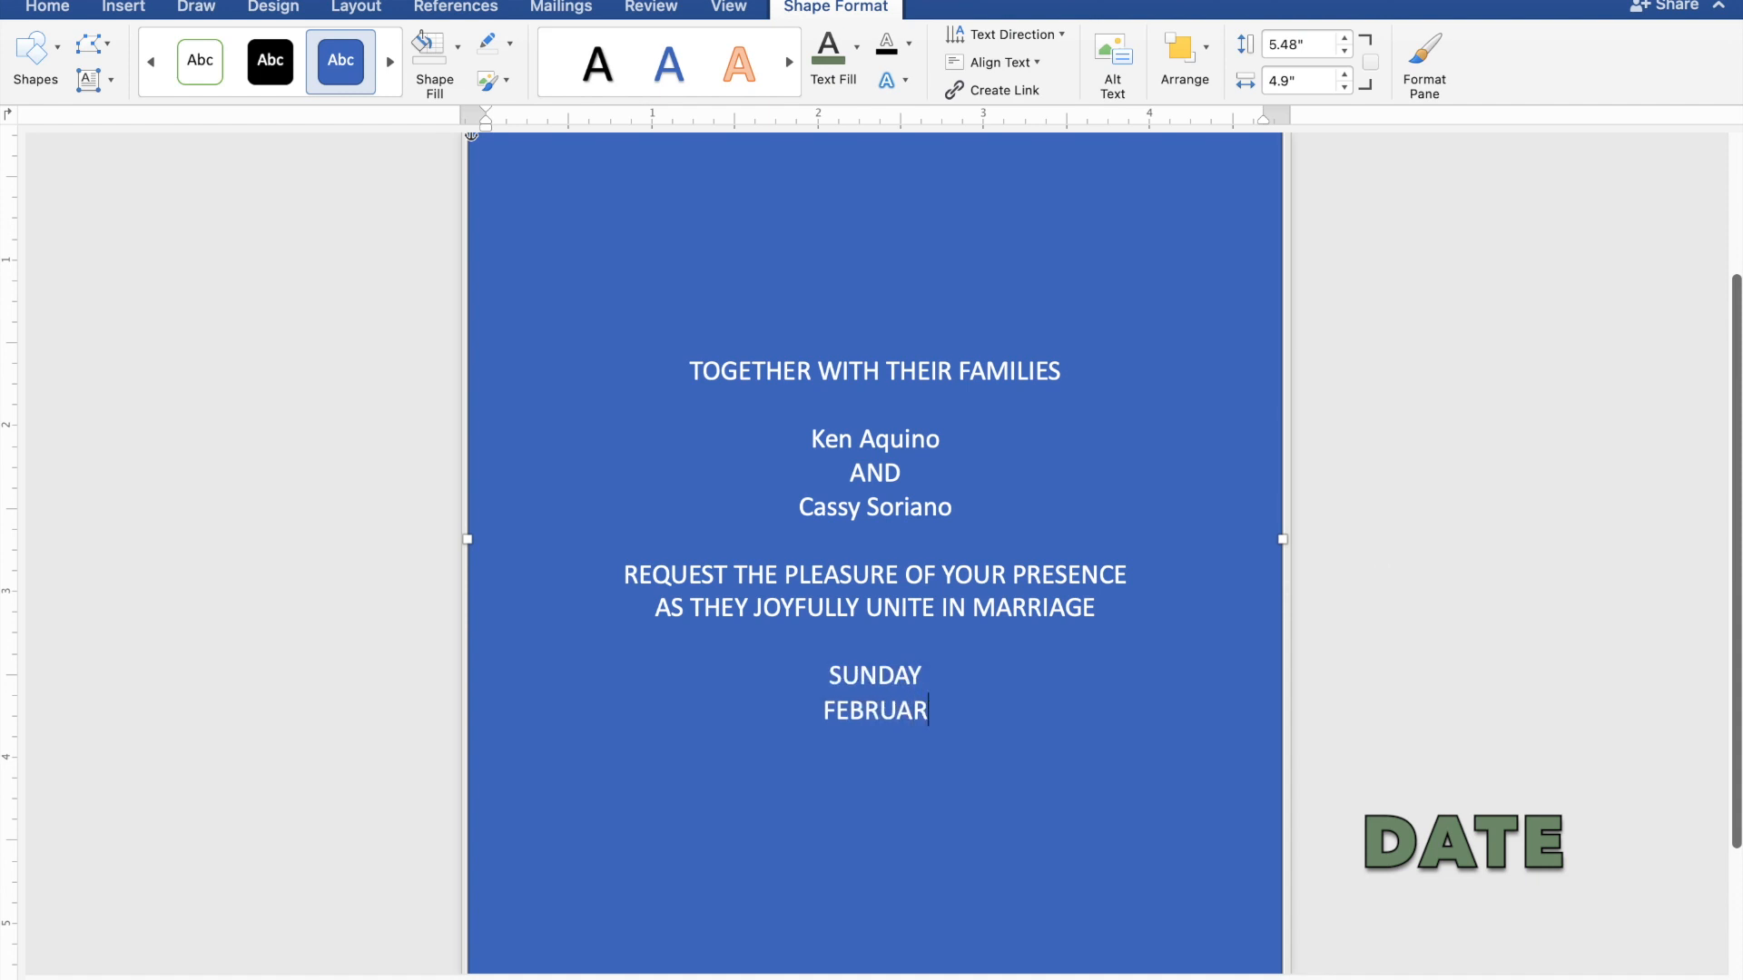
pyautogui.write(' 25,')
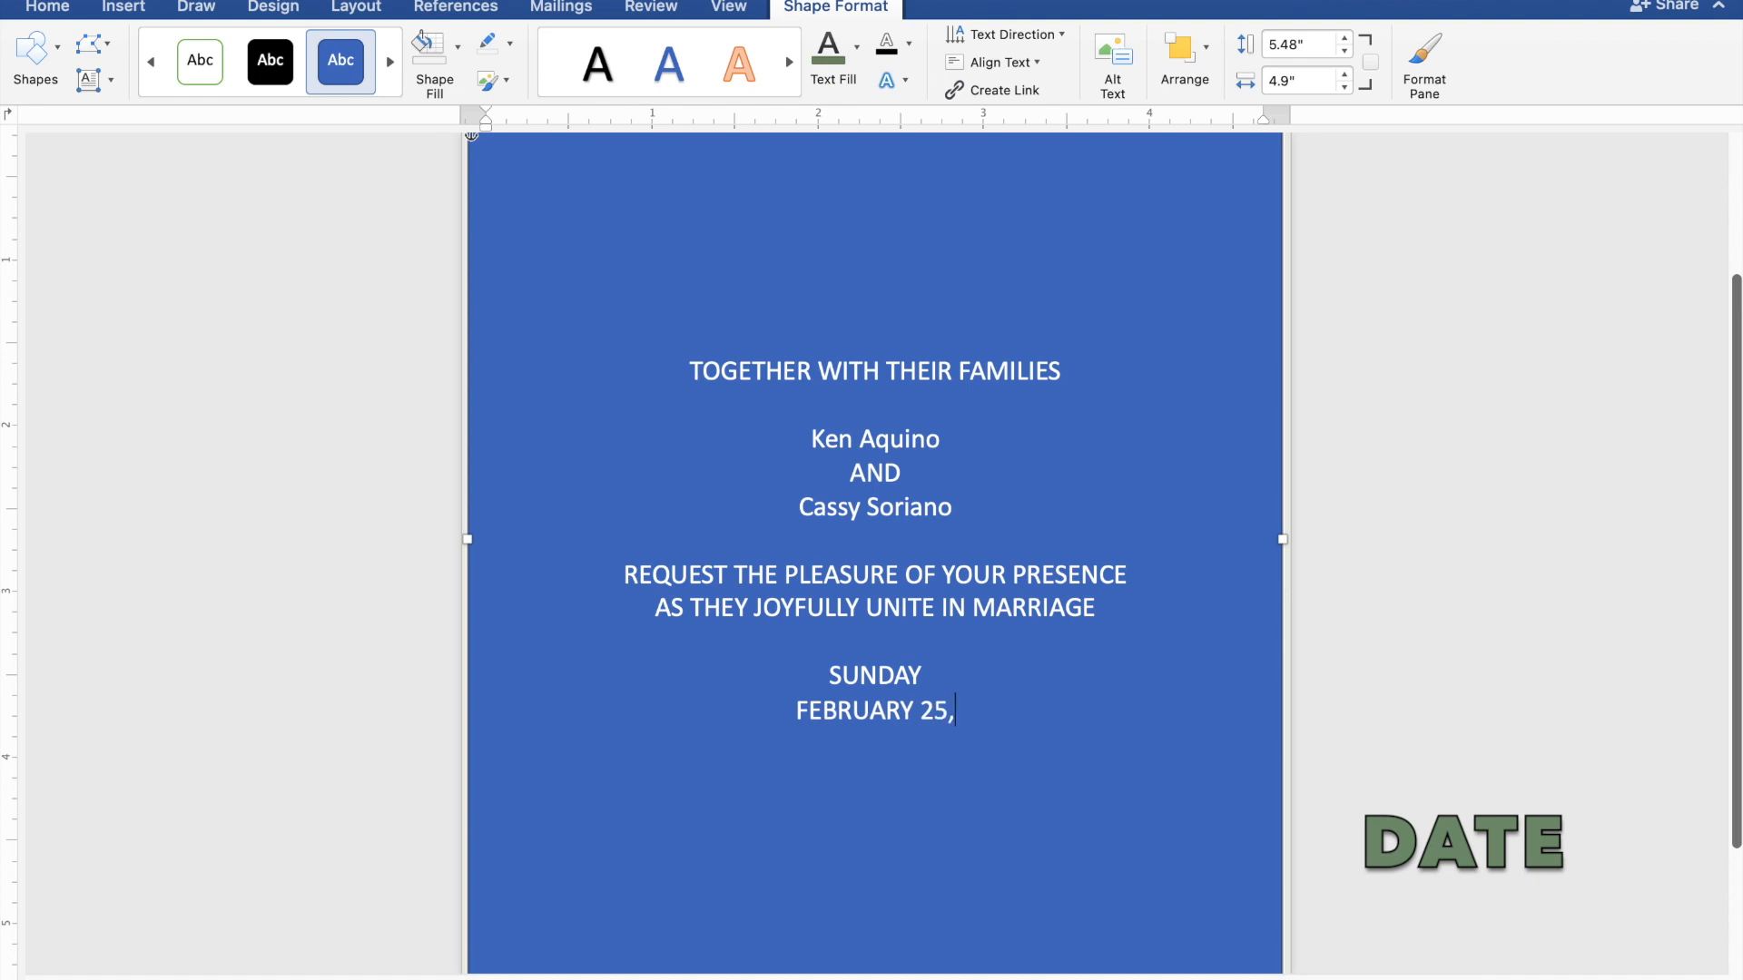
pyautogui.write(' 20')
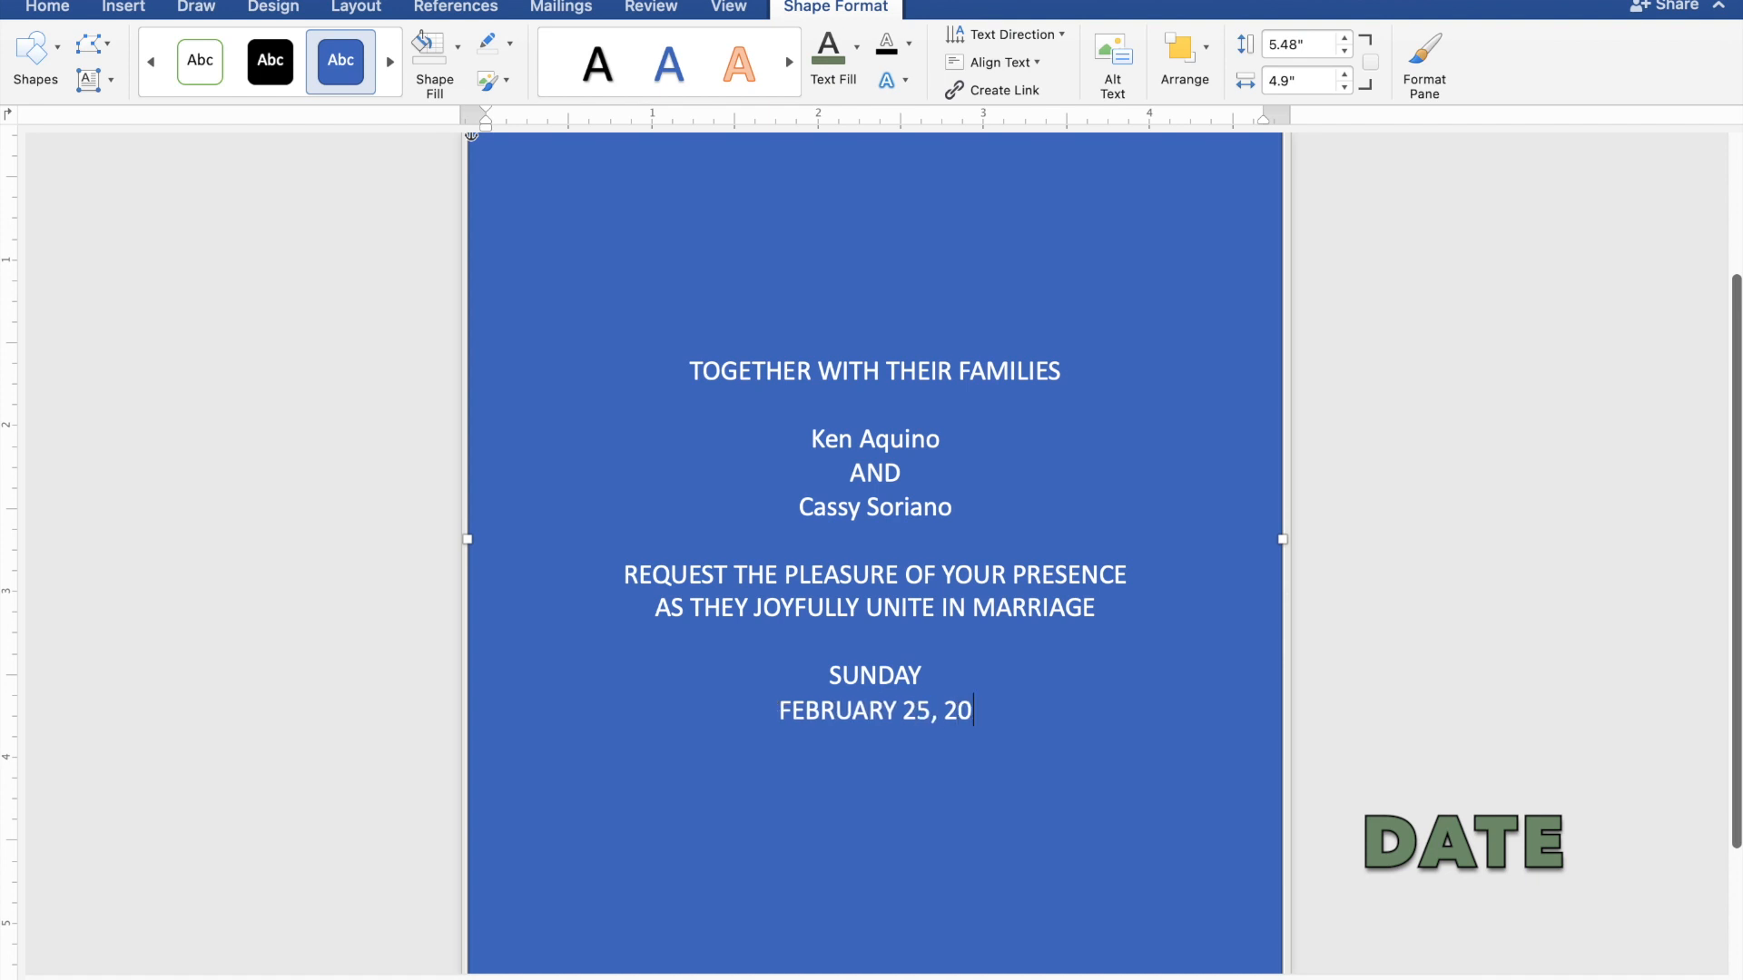
pyautogui.write('24')
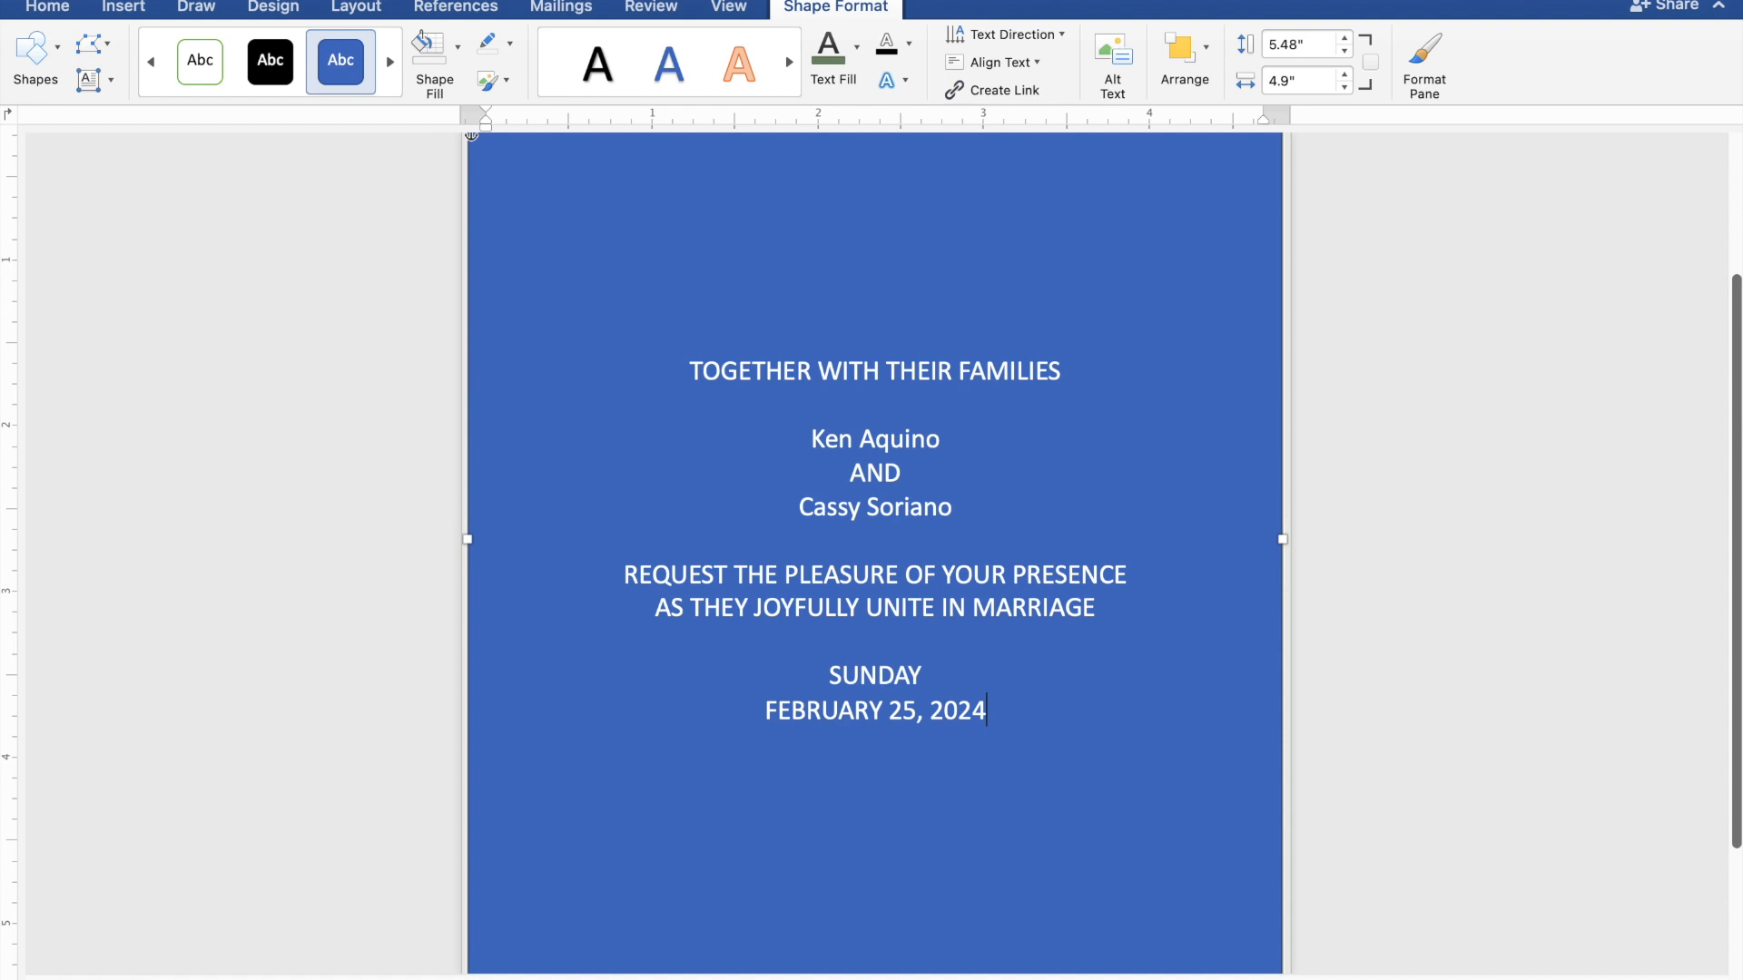
pyautogui.press('Return')
pyautogui.write('10')
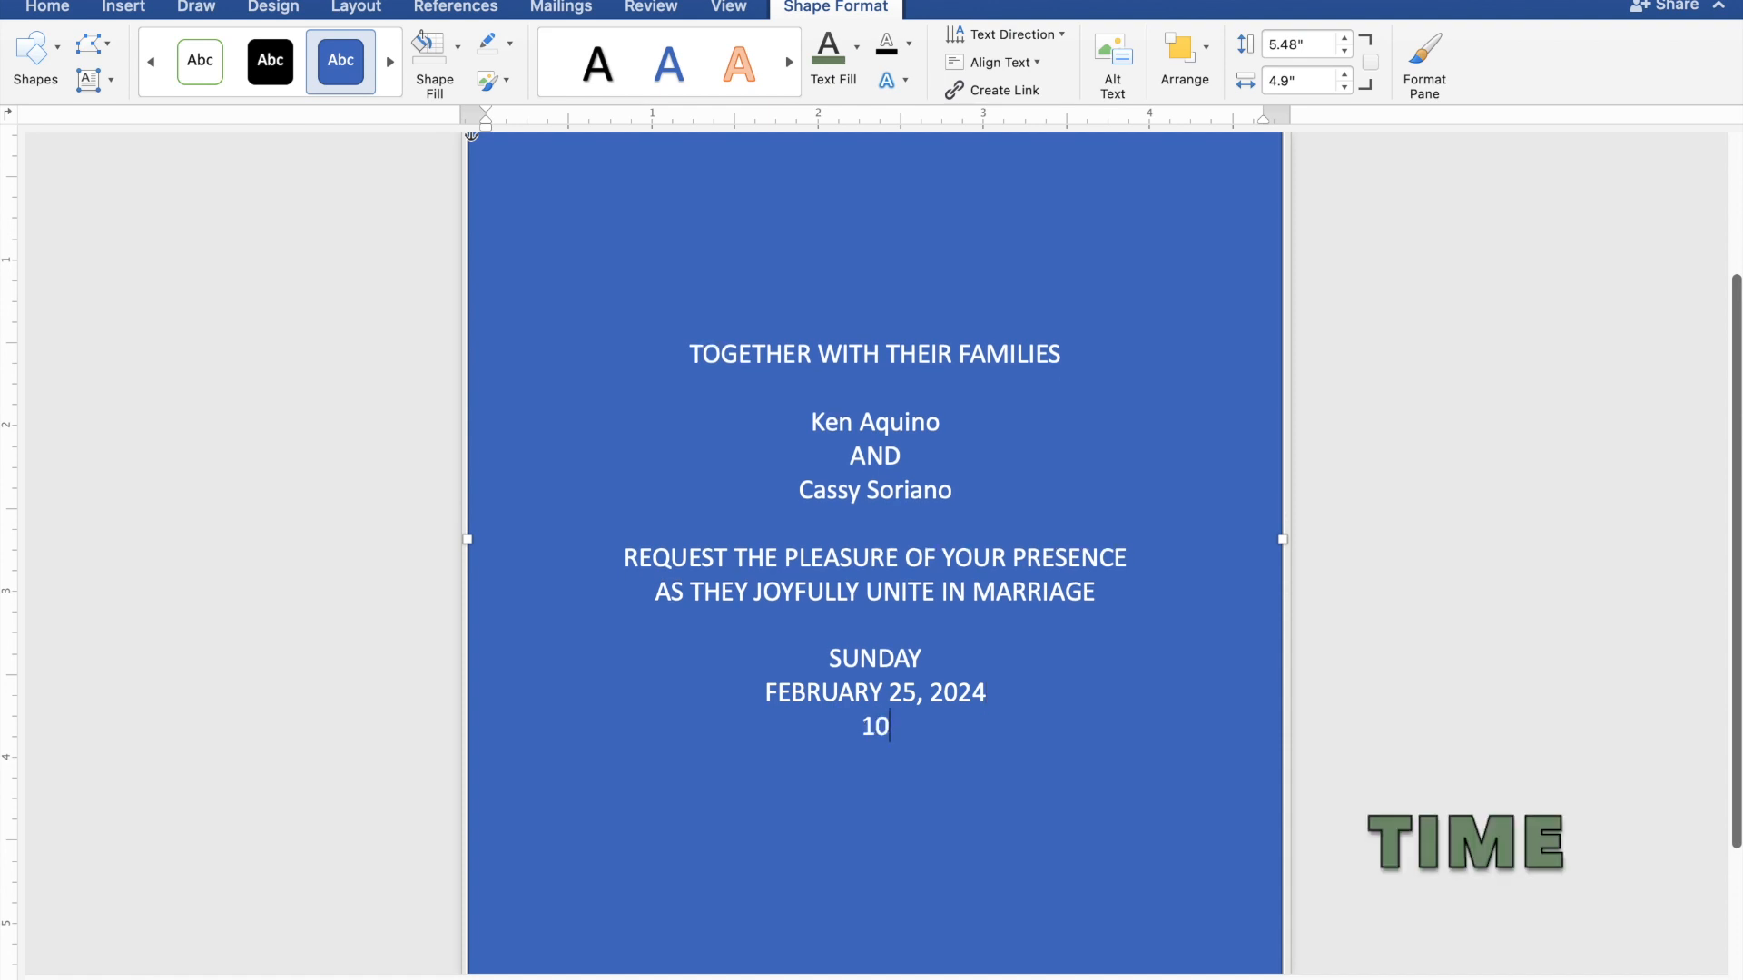
pyautogui.write(':00 IN THE')
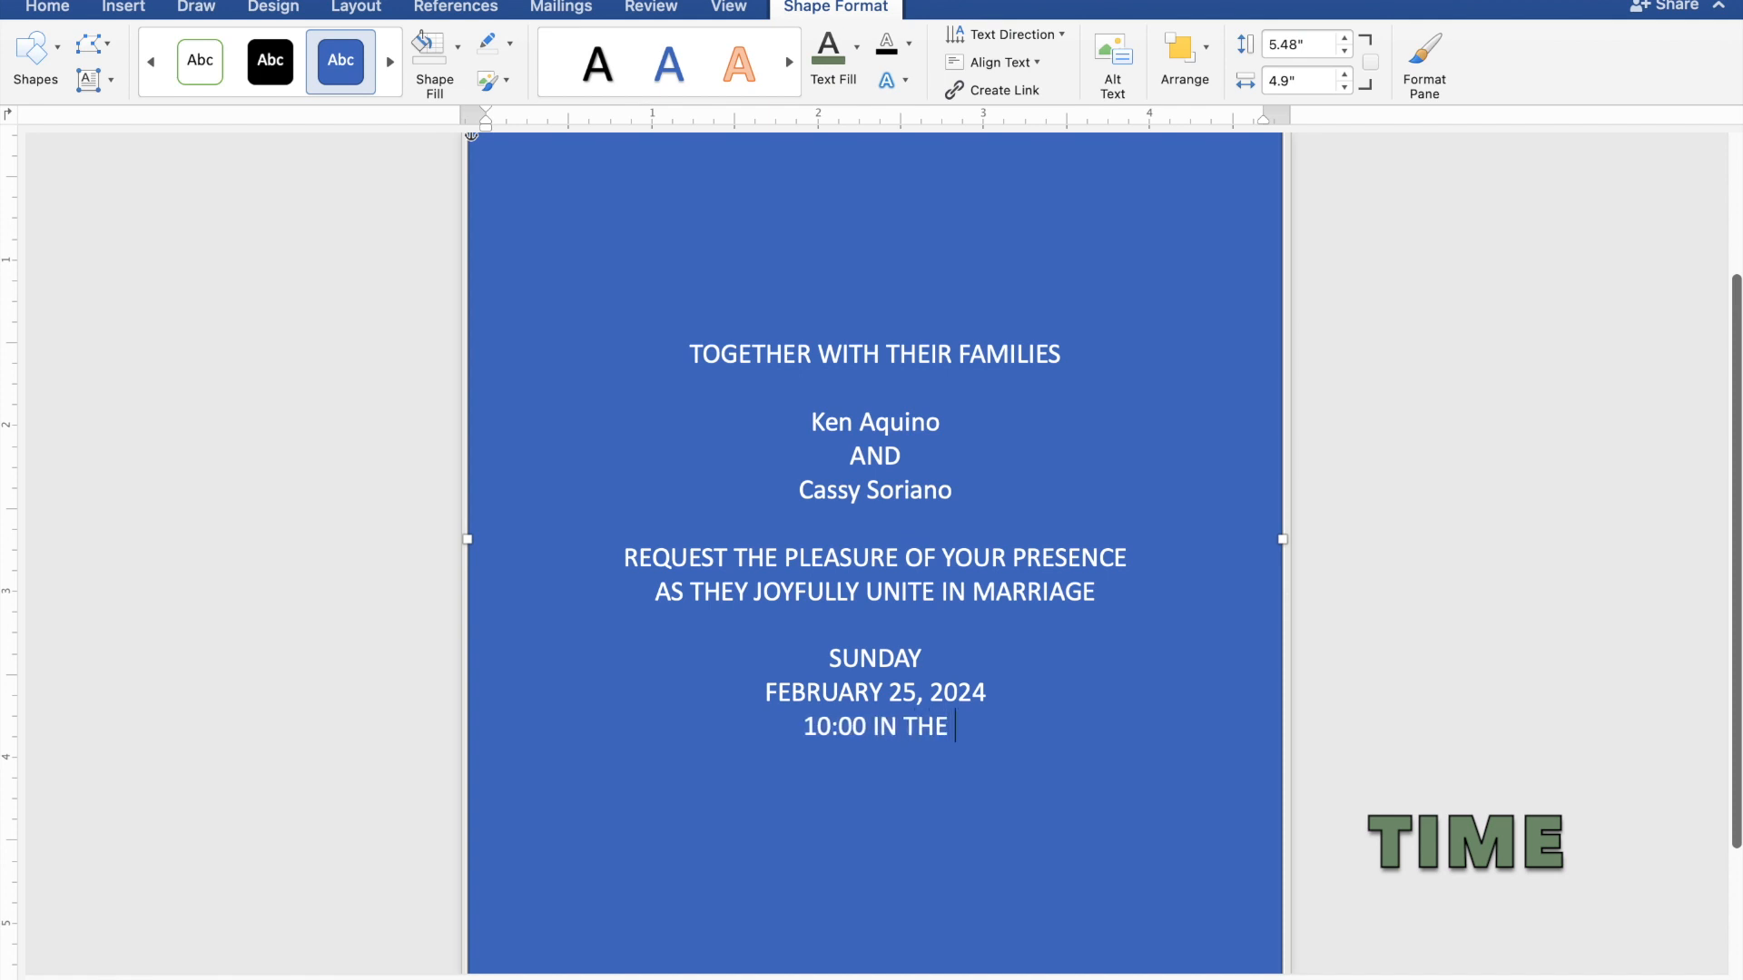
pyautogui.write(' MOR')
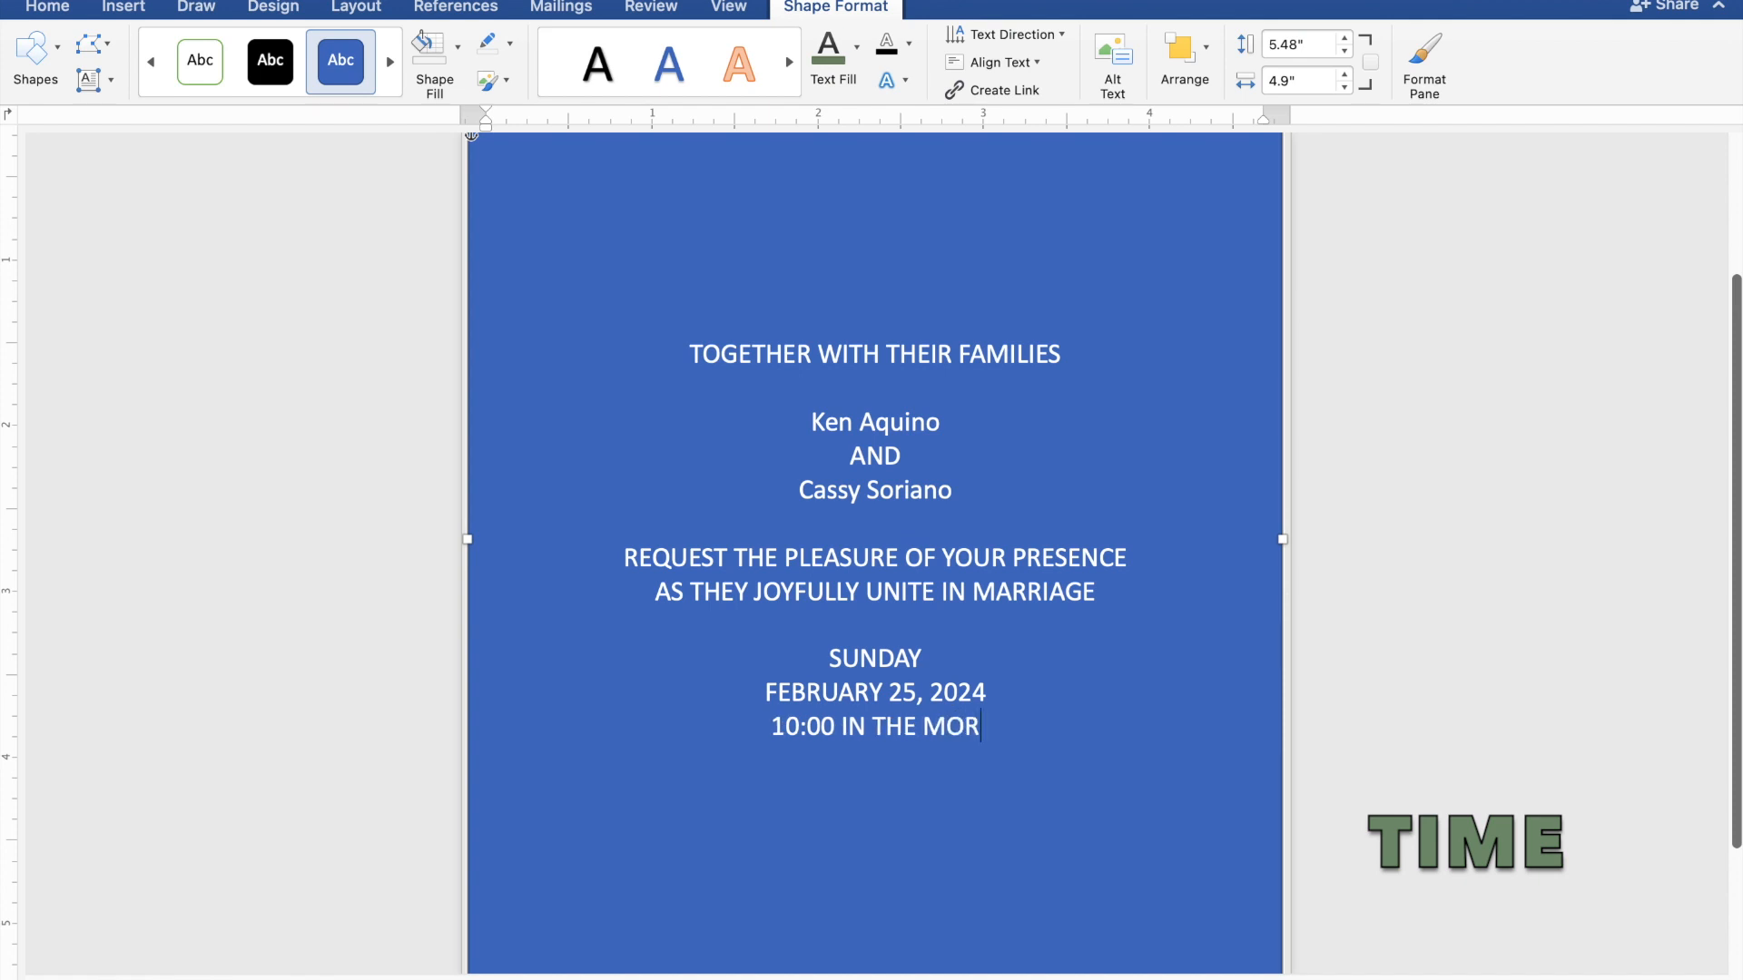
pyautogui.write('NIN')
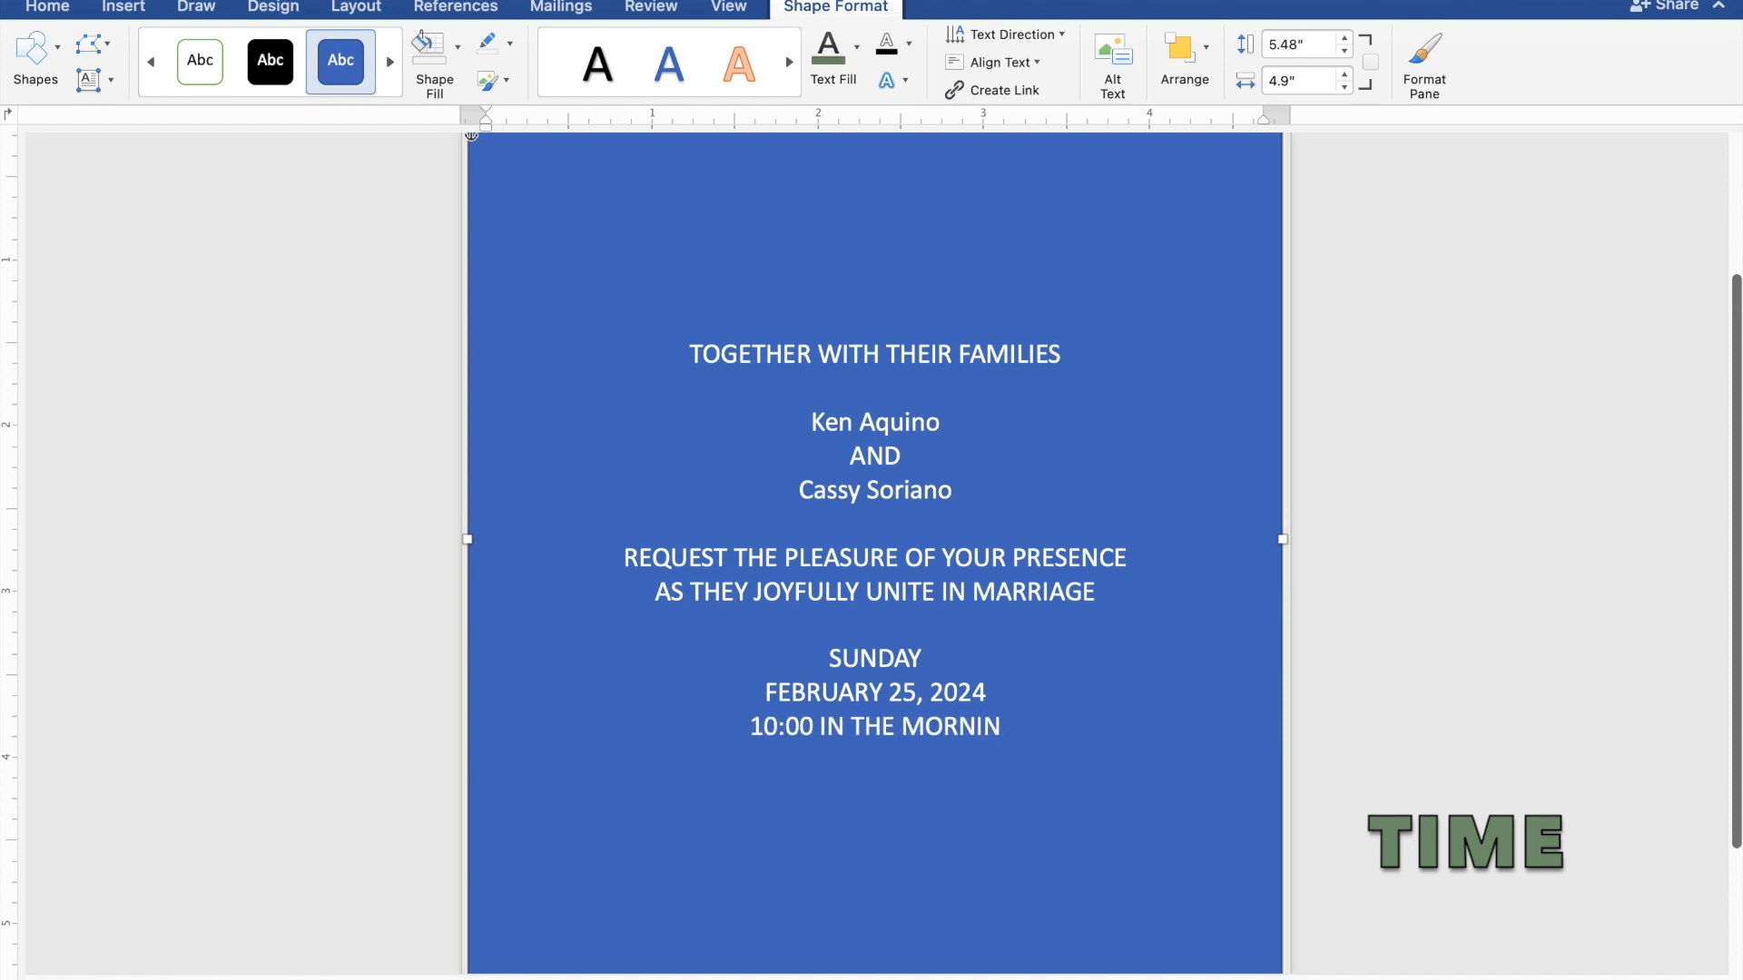
pyautogui.write('G')
# - Add 'ST. THOMAS AQUINAS PARISH CHURCH', 'MANGALDAN, PANGASINAN' and 'Reception to follow' on new lines
pyautogui.press('Return')
pyautogui.write('ST.')
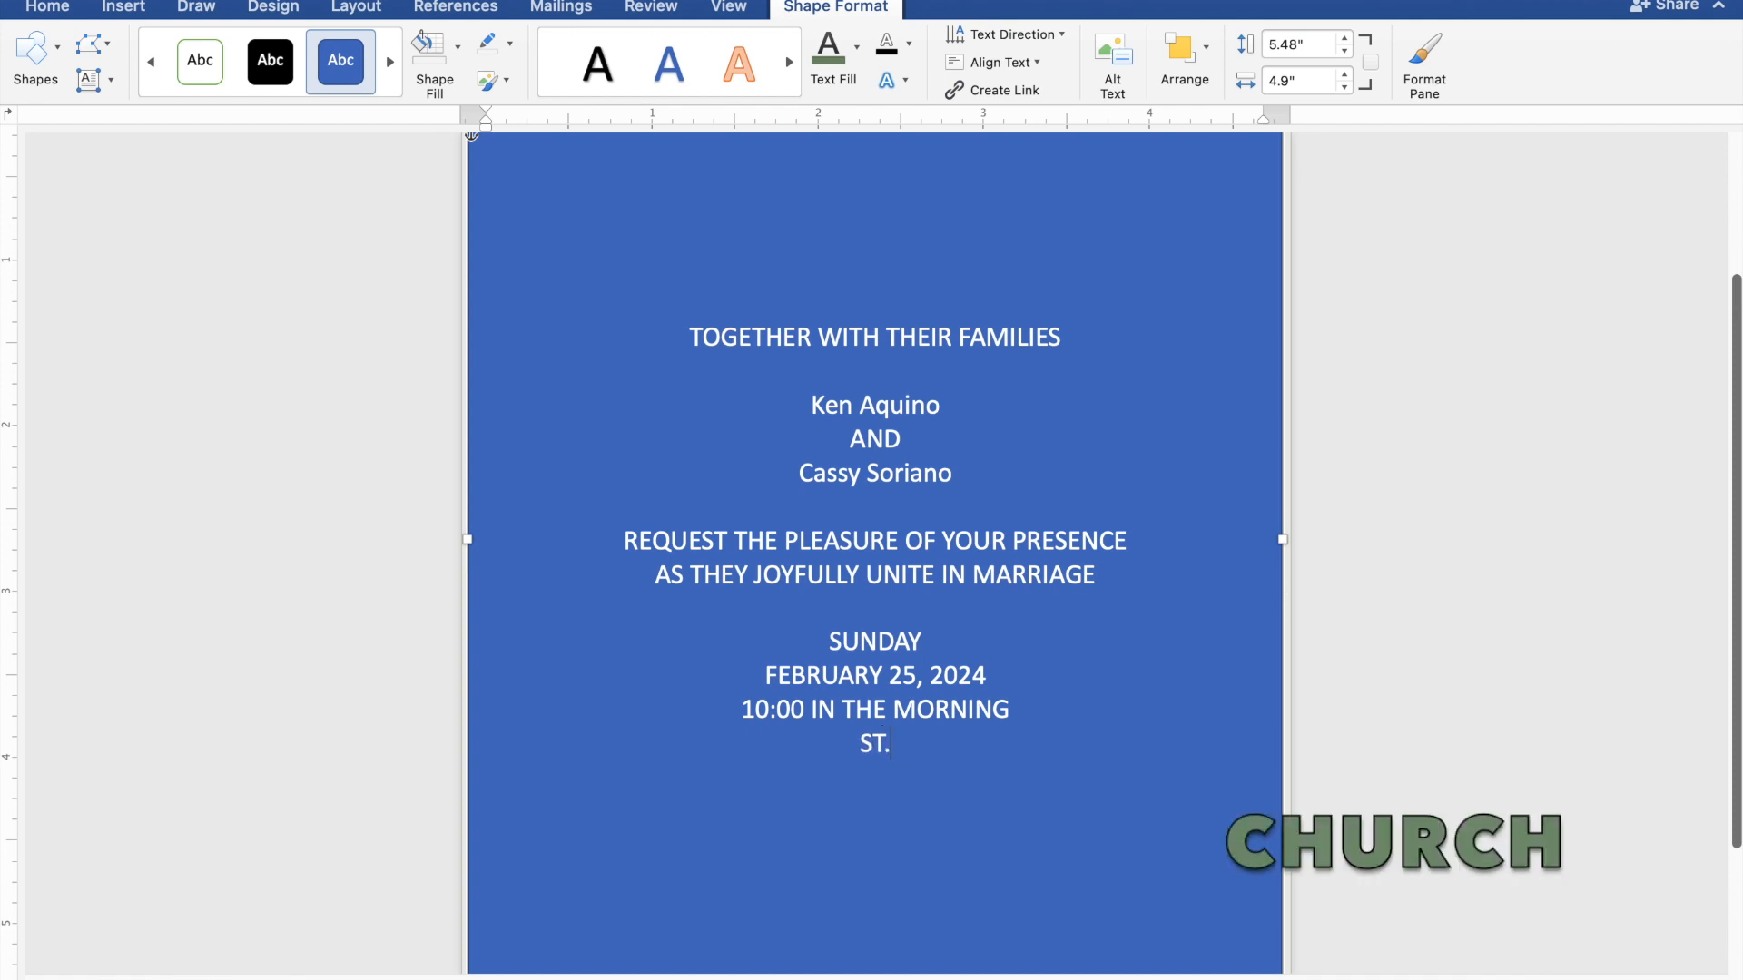
pyautogui.write(' THOMAS AQU')
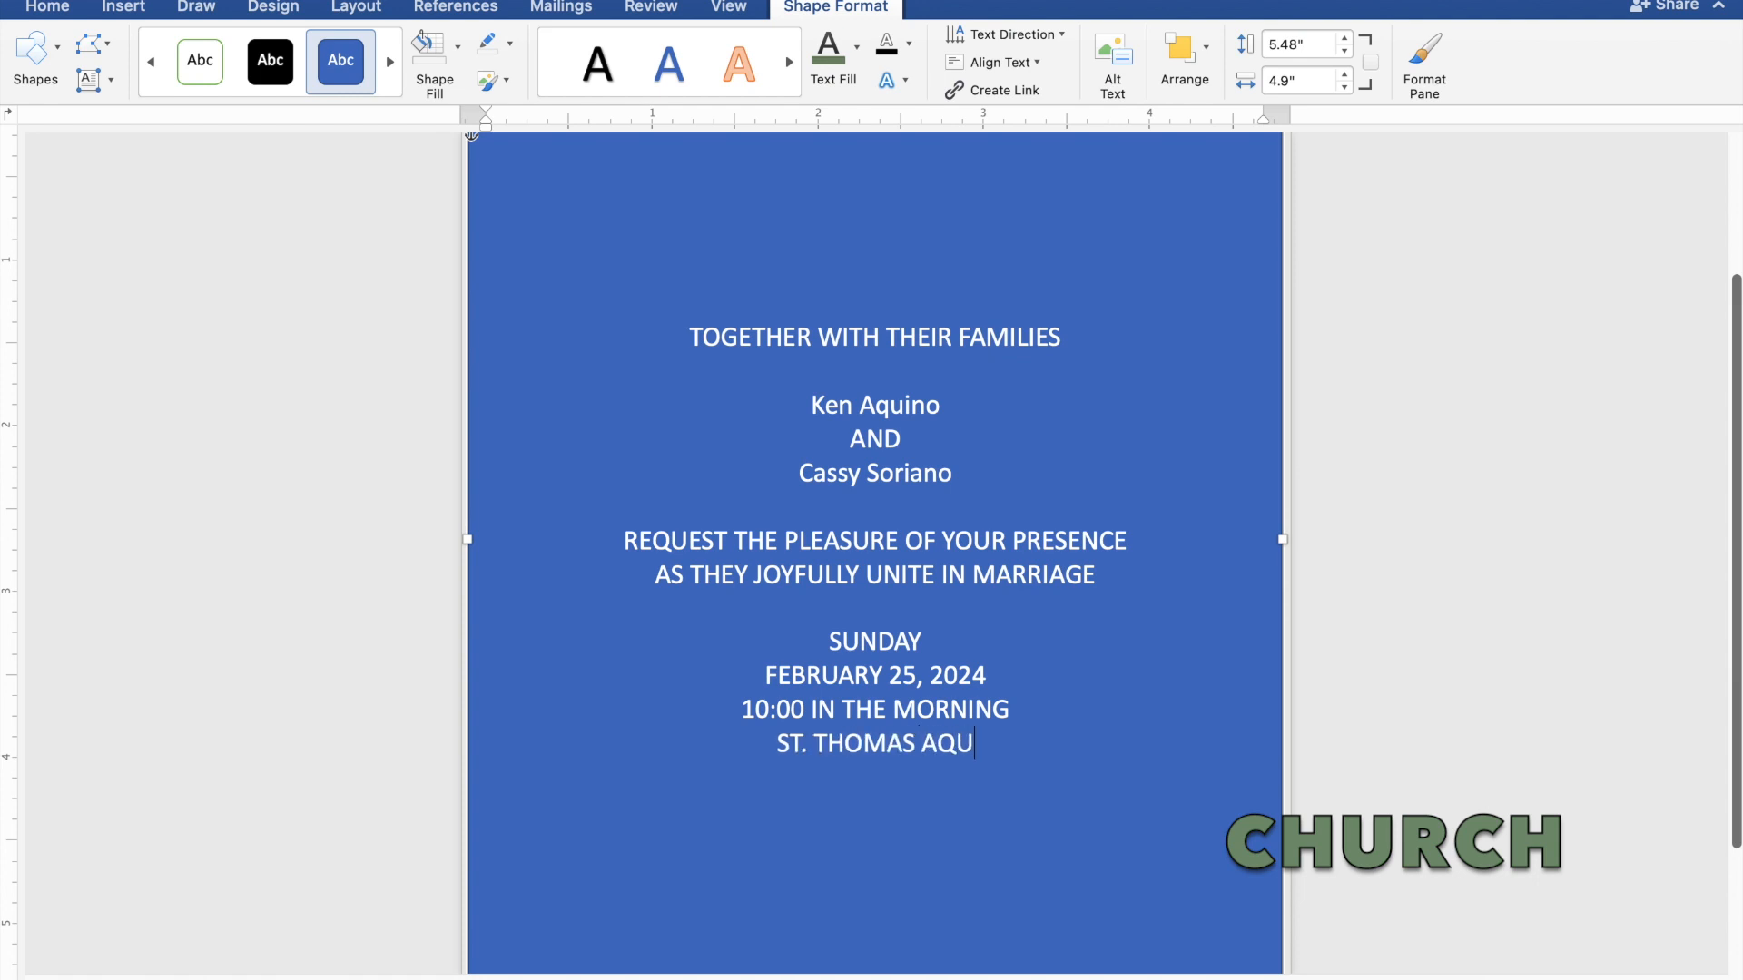
pyautogui.write('INA')
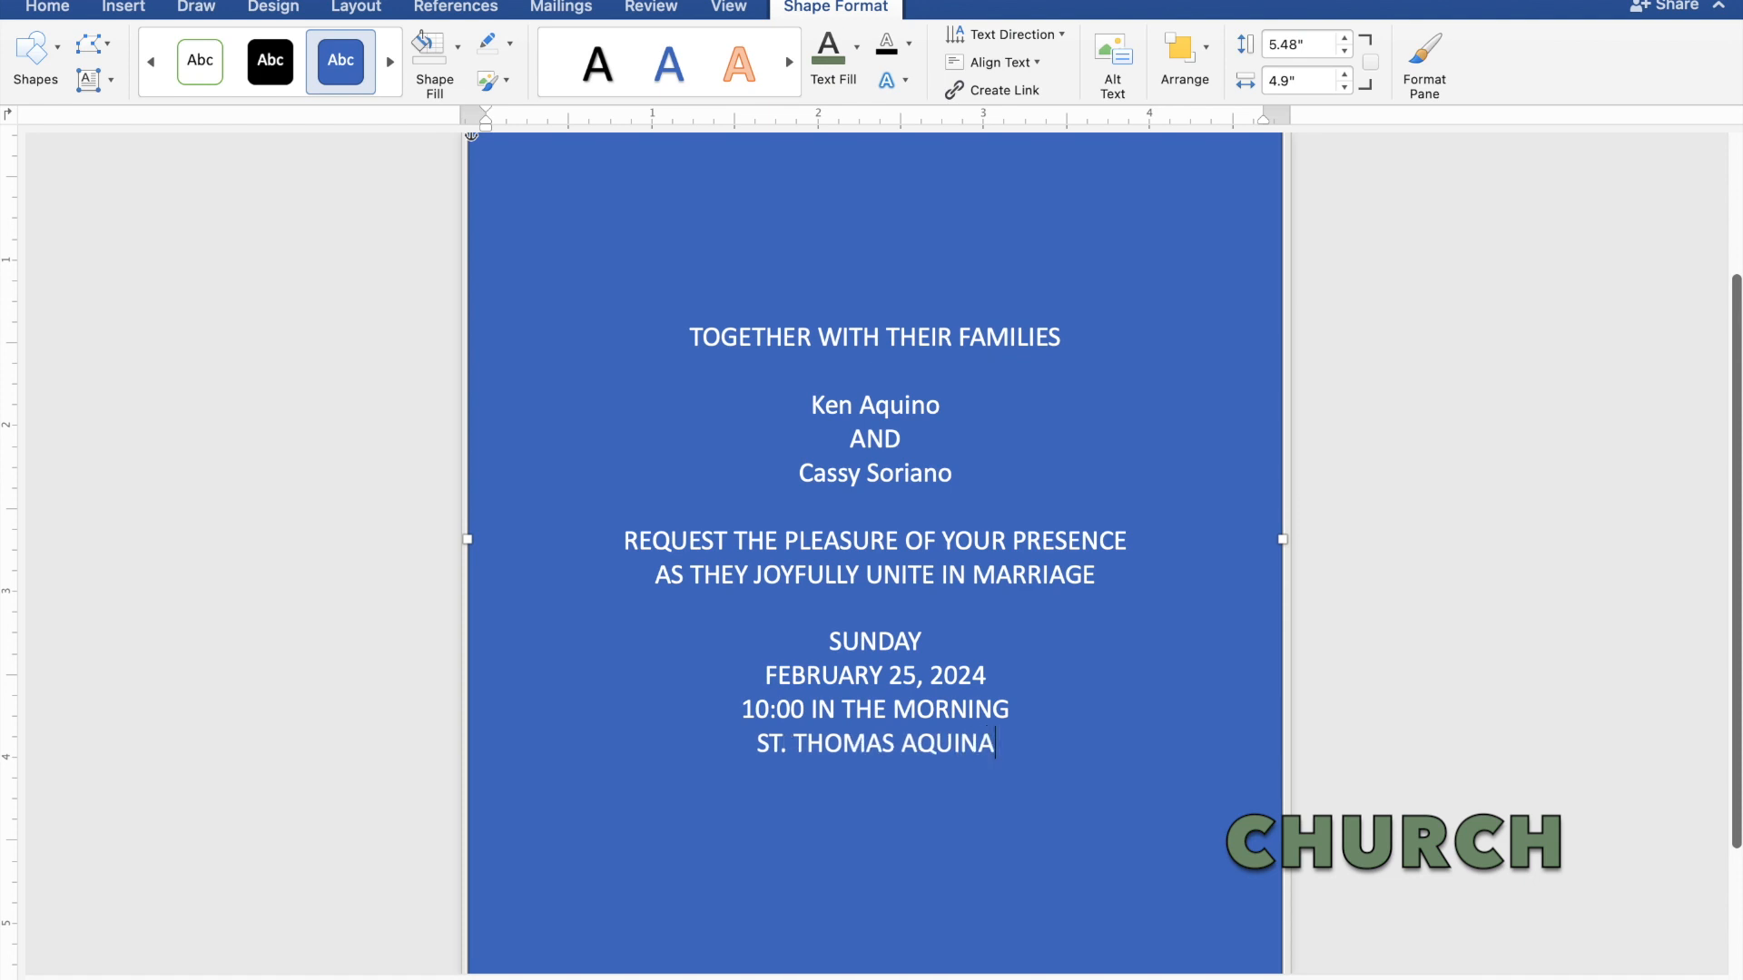
pyautogui.write('S P')
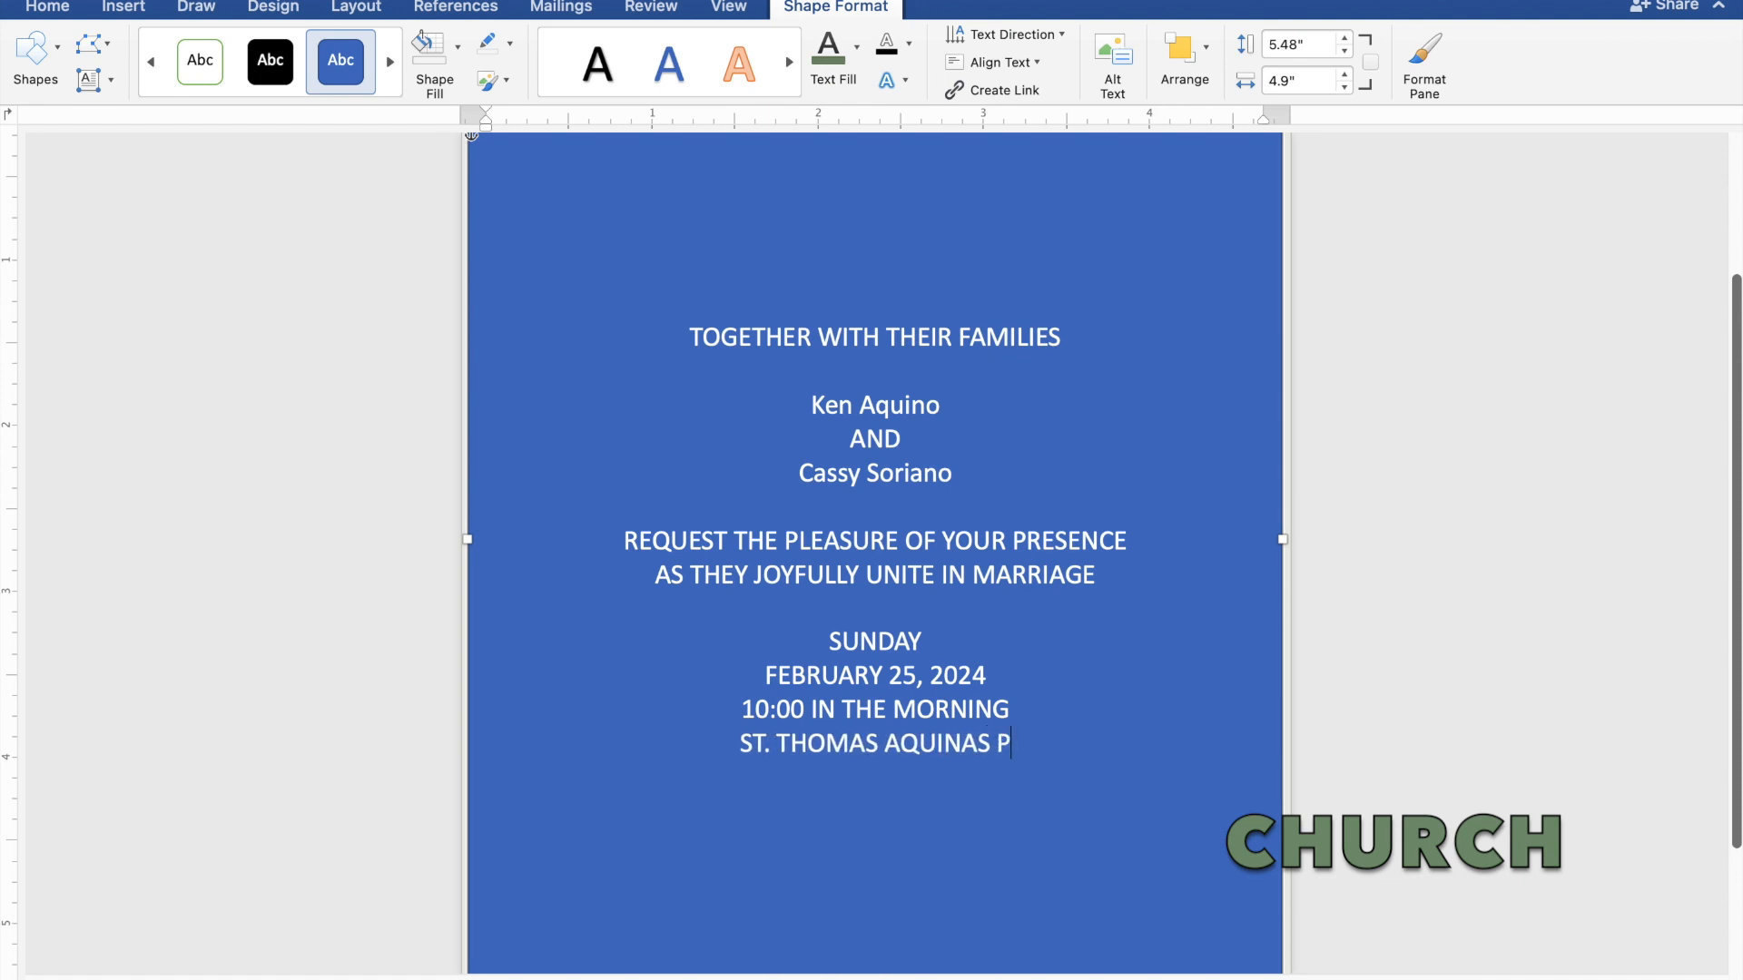
pyautogui.write('ARI')
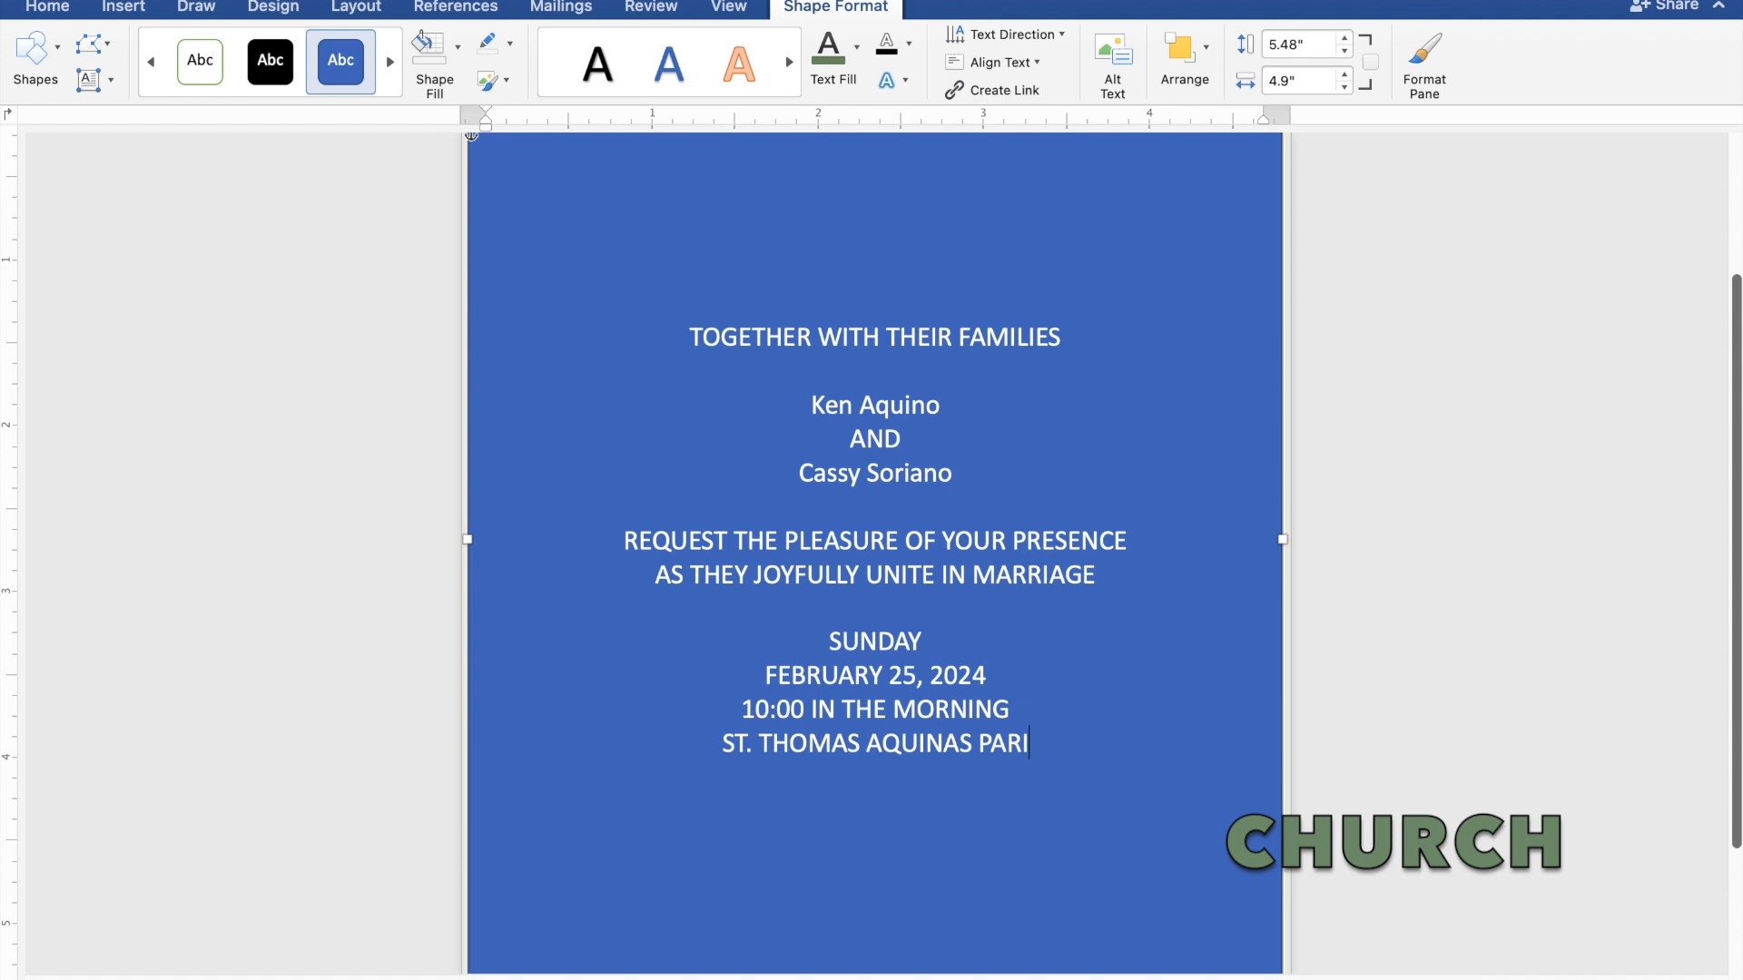
pyautogui.write('SH')
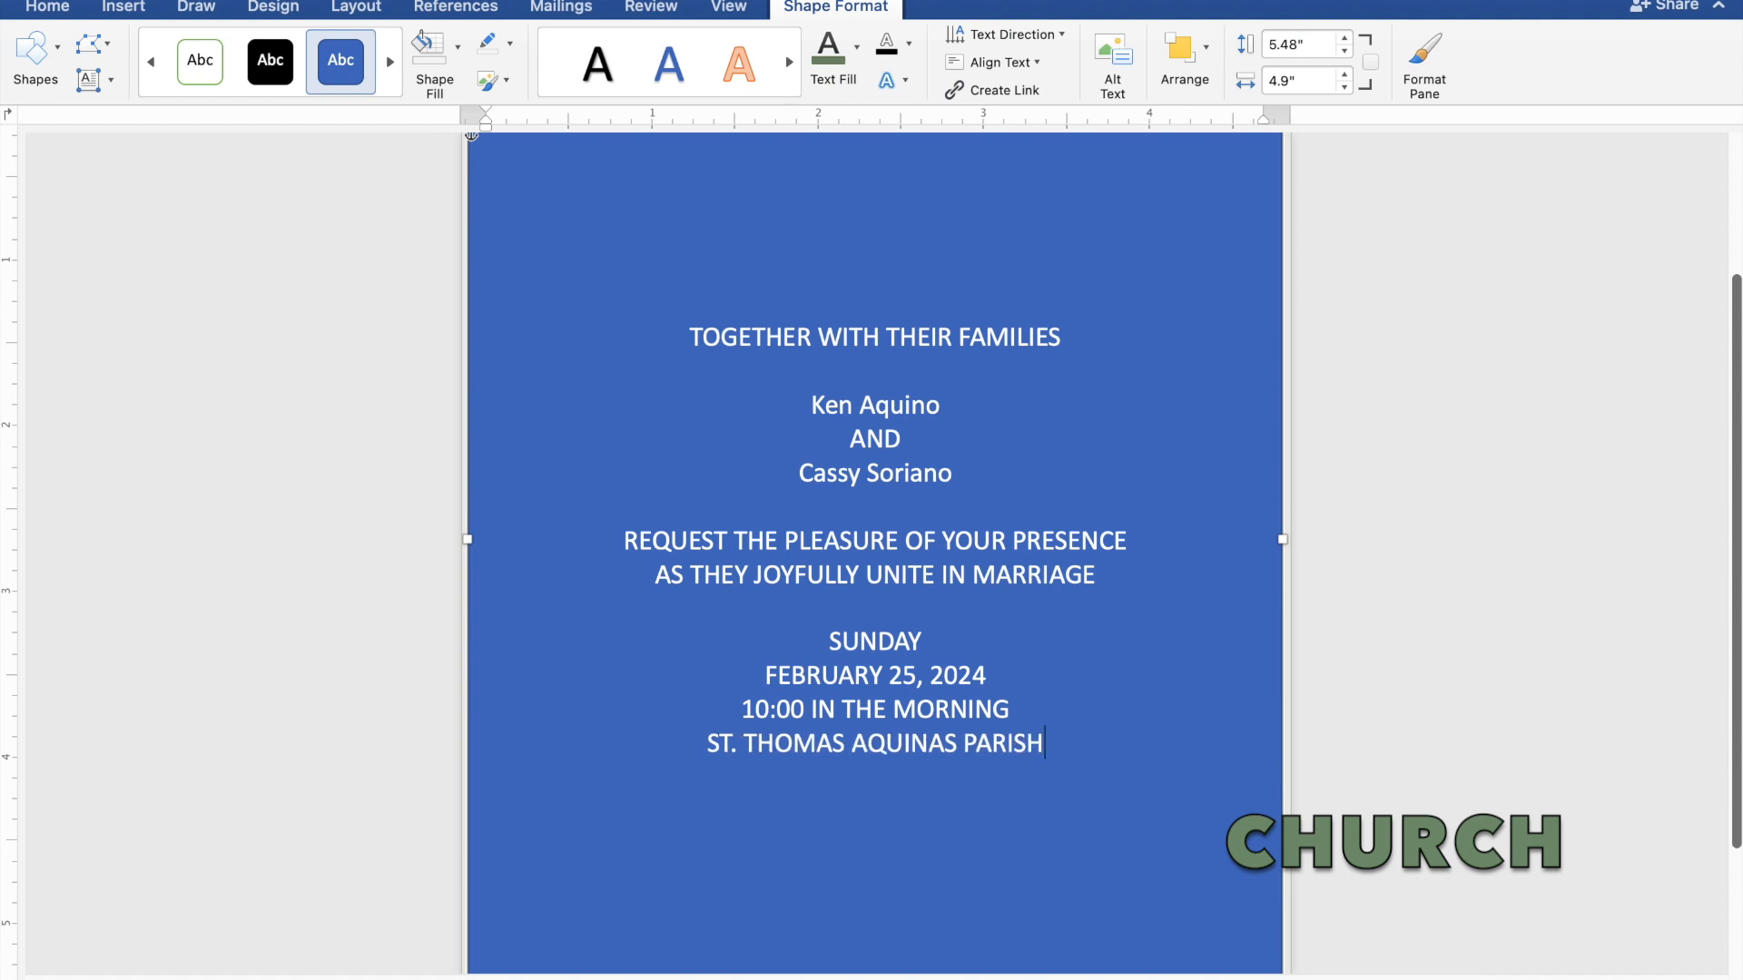
pyautogui.write(' CH')
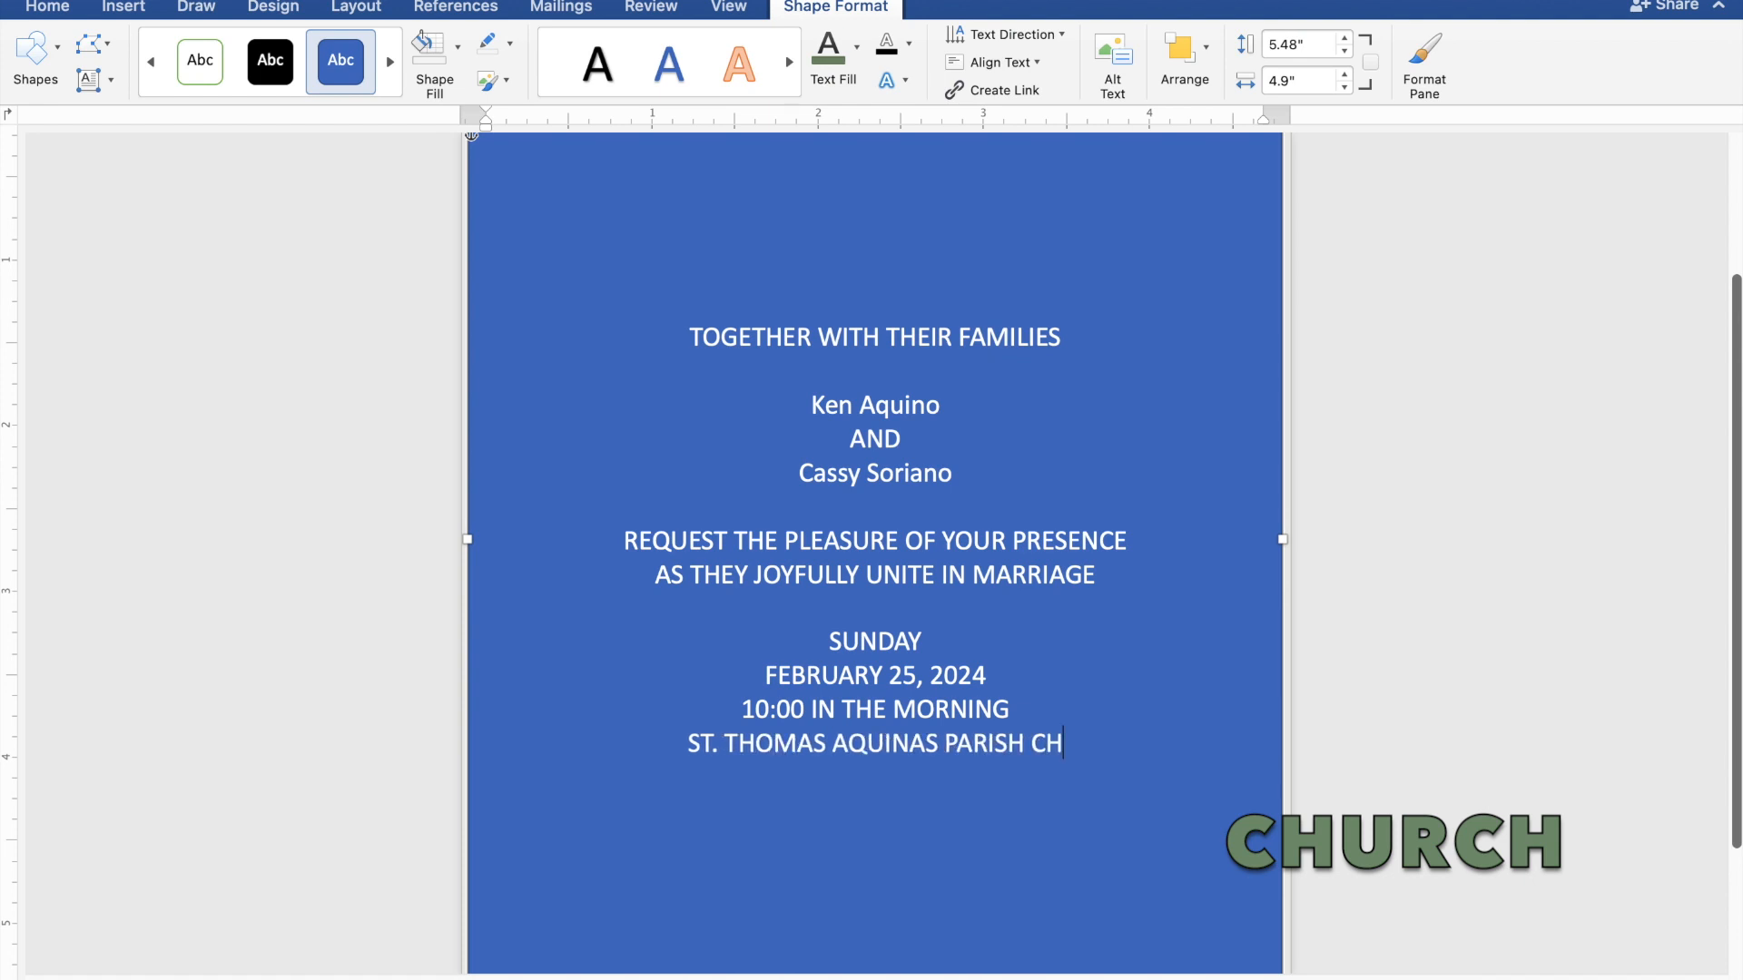
pyautogui.write('URCH')
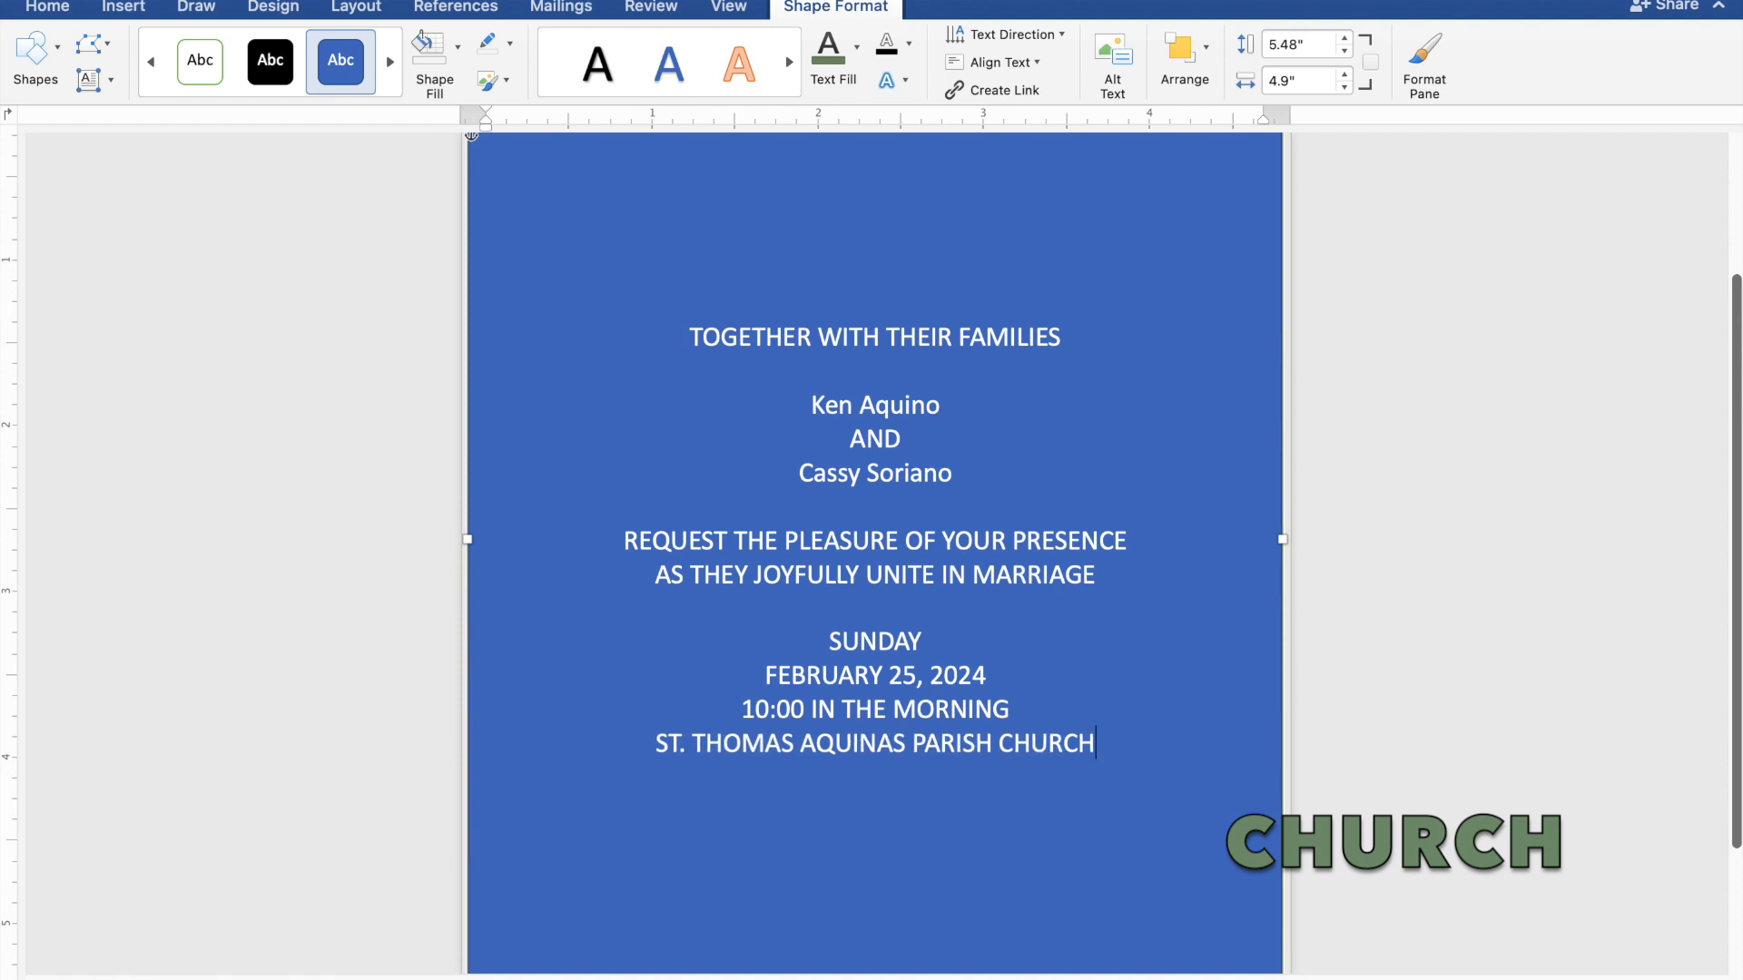
pyautogui.press('Return')
pyautogui.write('M')
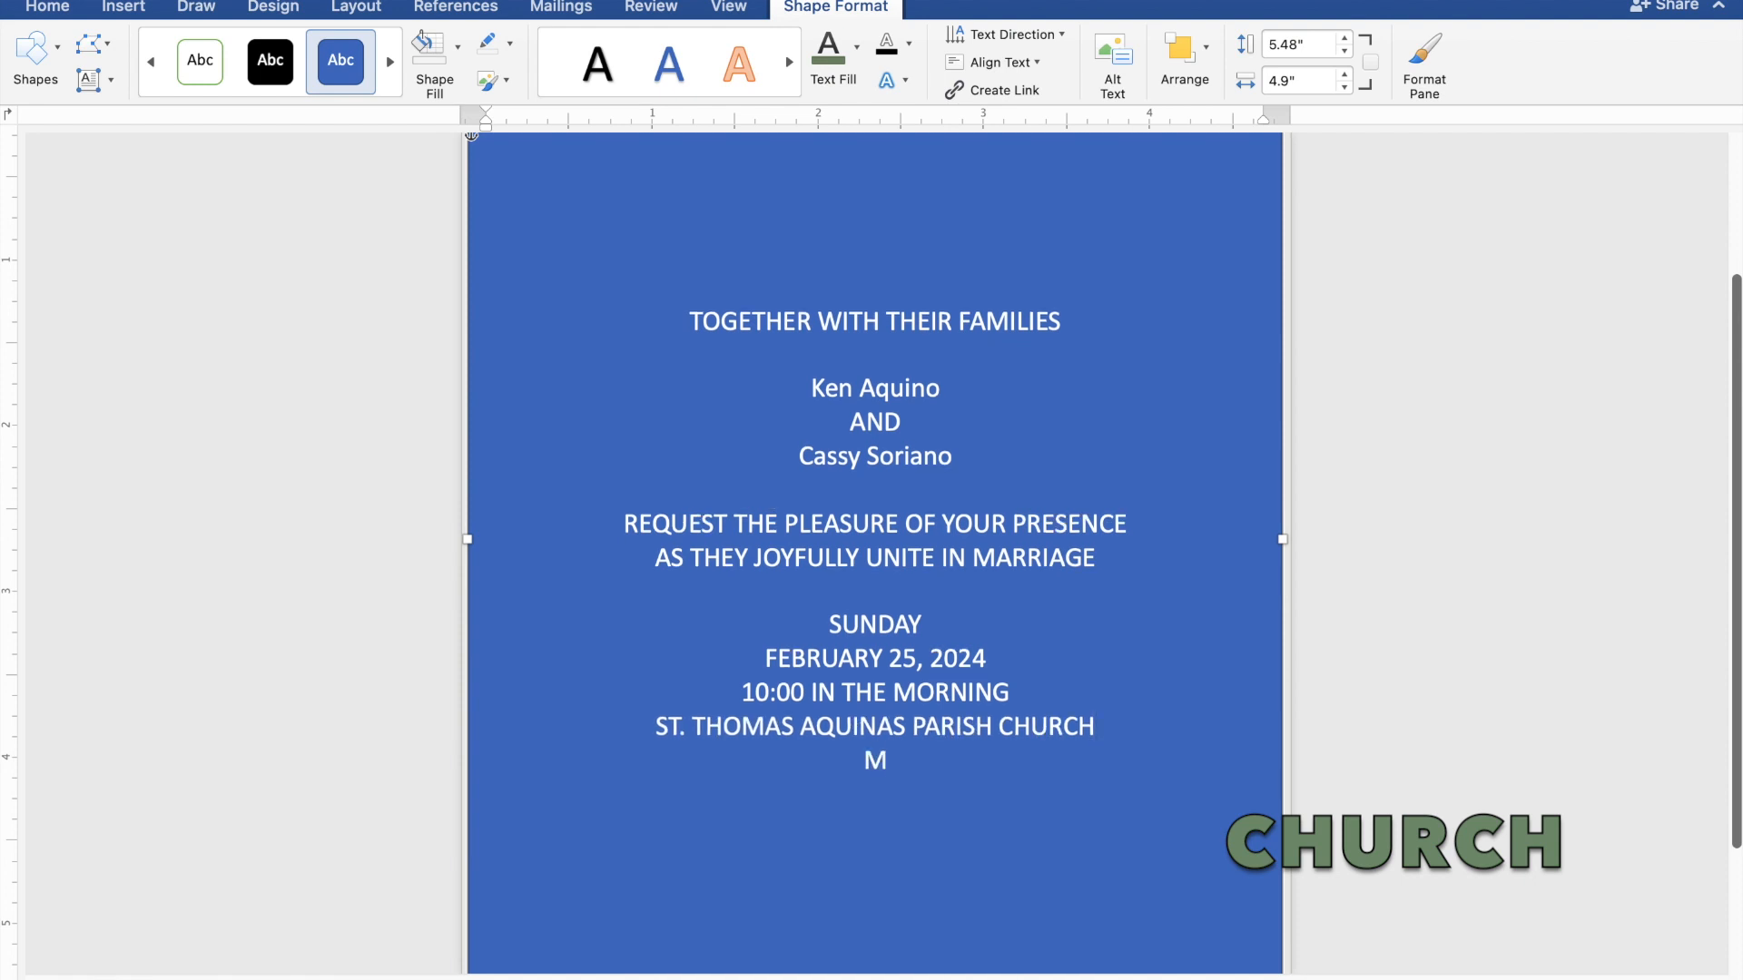
pyautogui.write('ANGALDAN, PANG')
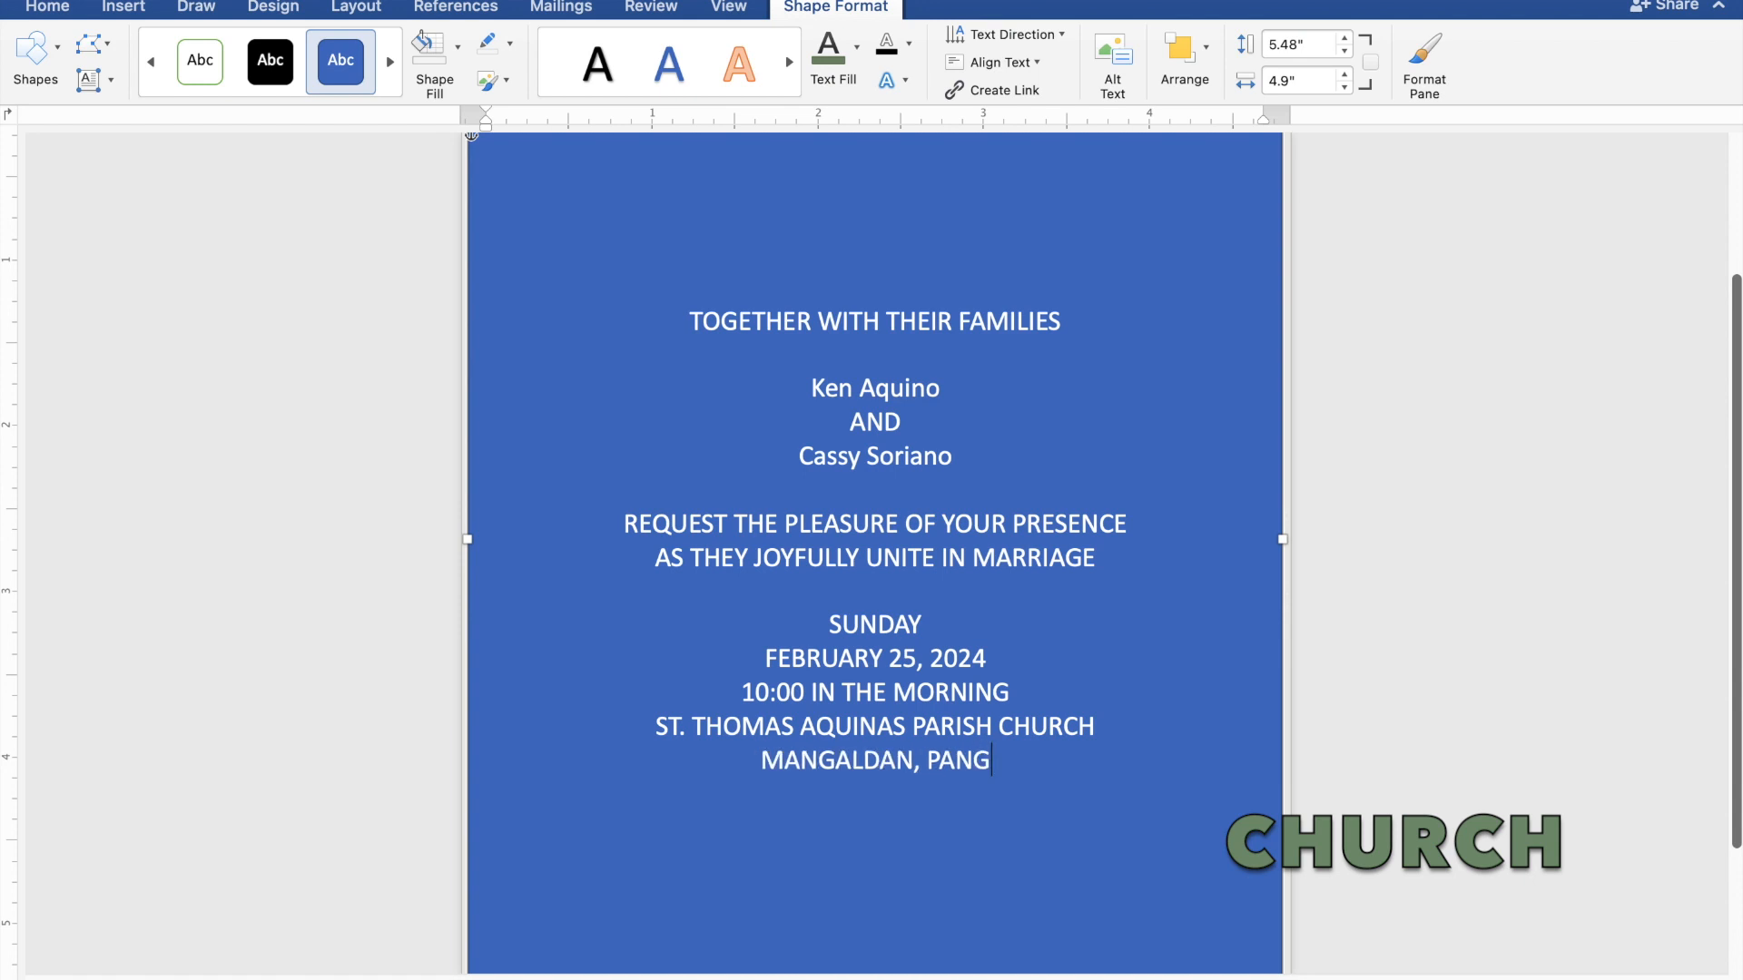
pyautogui.write('ASI')
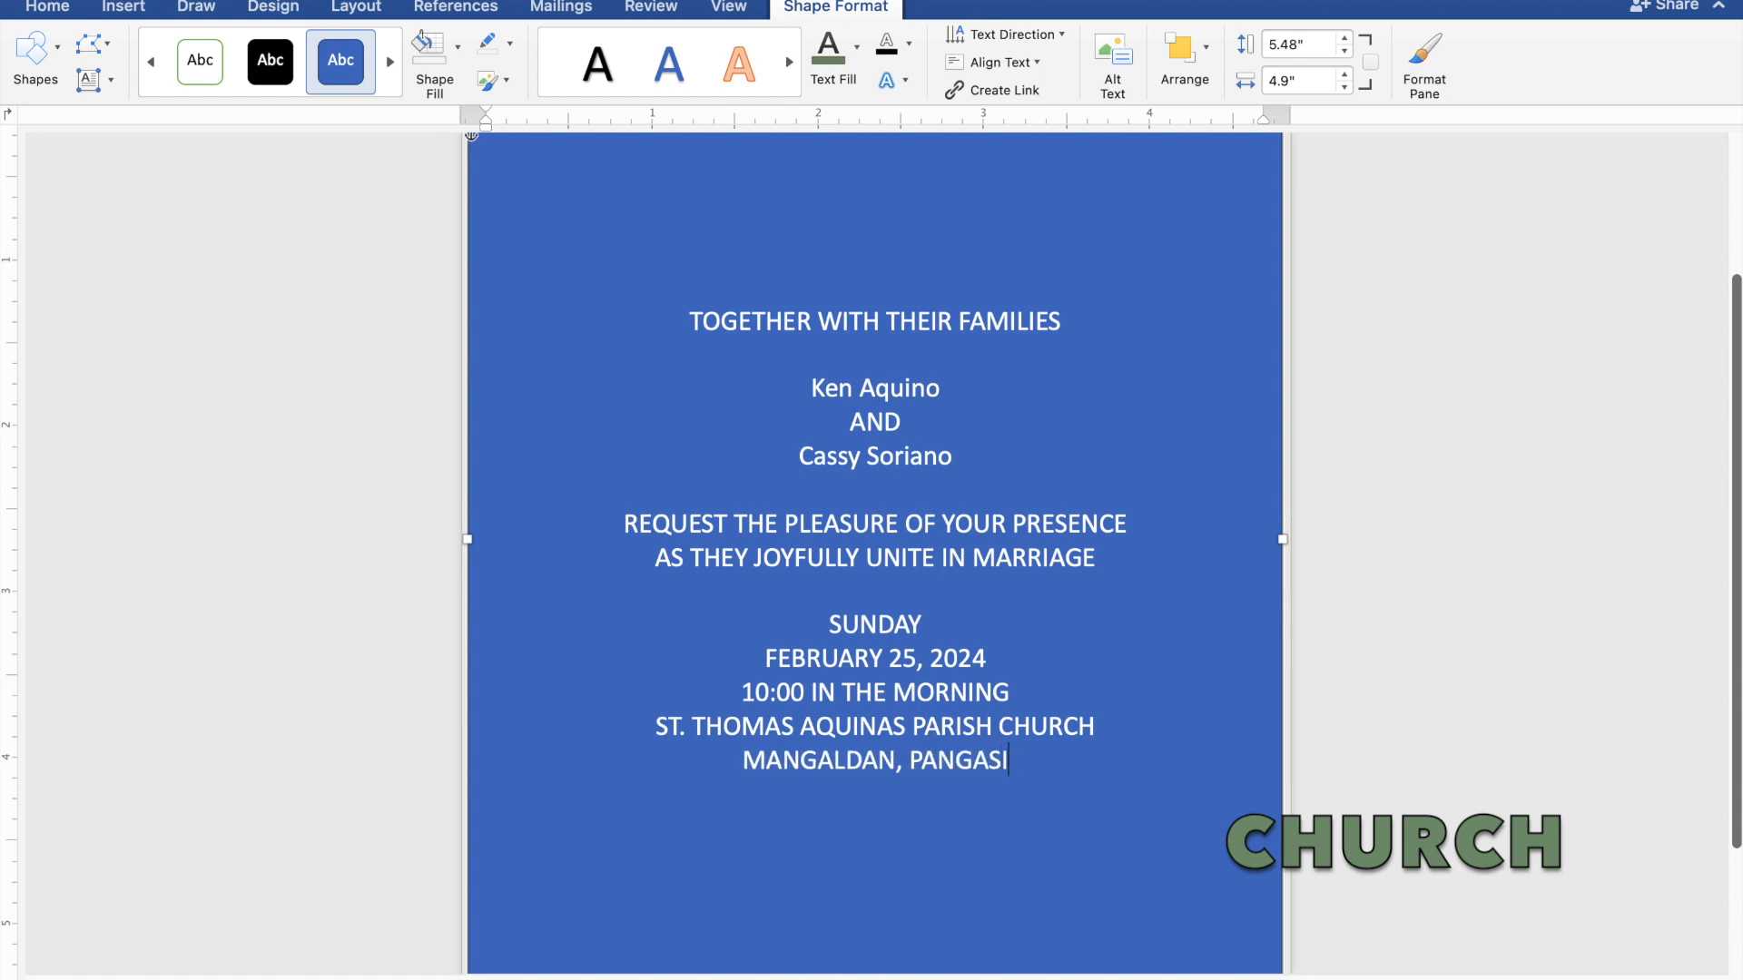
pyautogui.write('NAN')
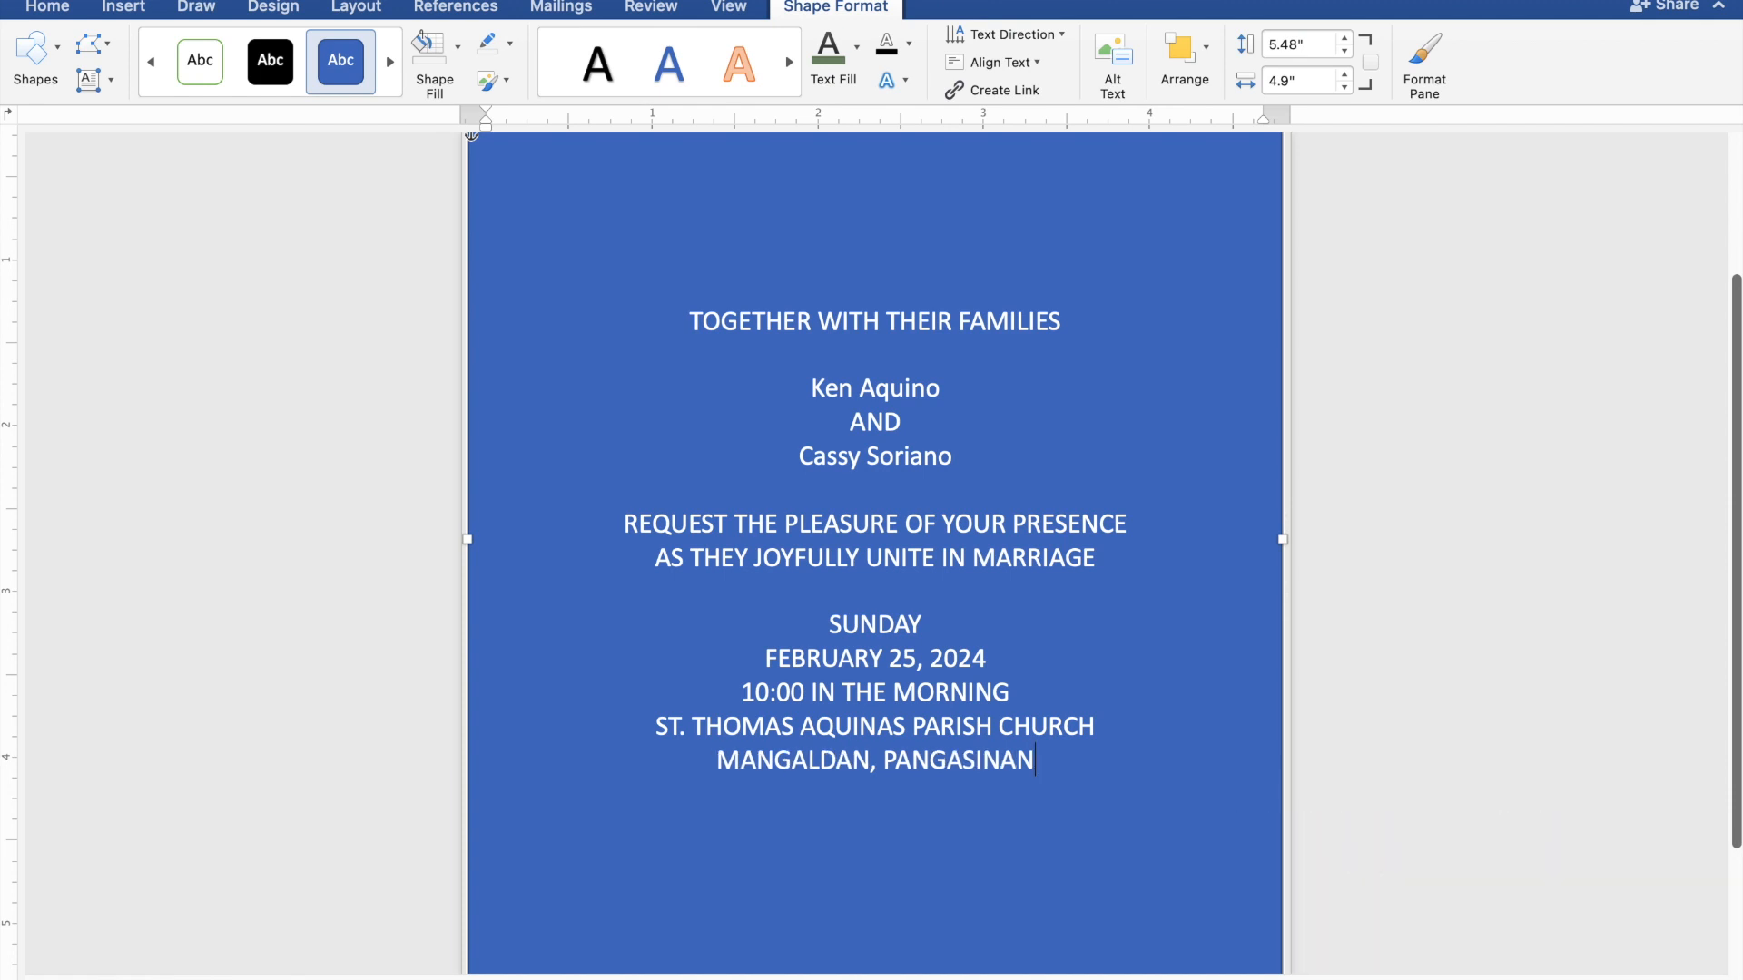
pyautogui.press('Return')
pyautogui.press('Return')
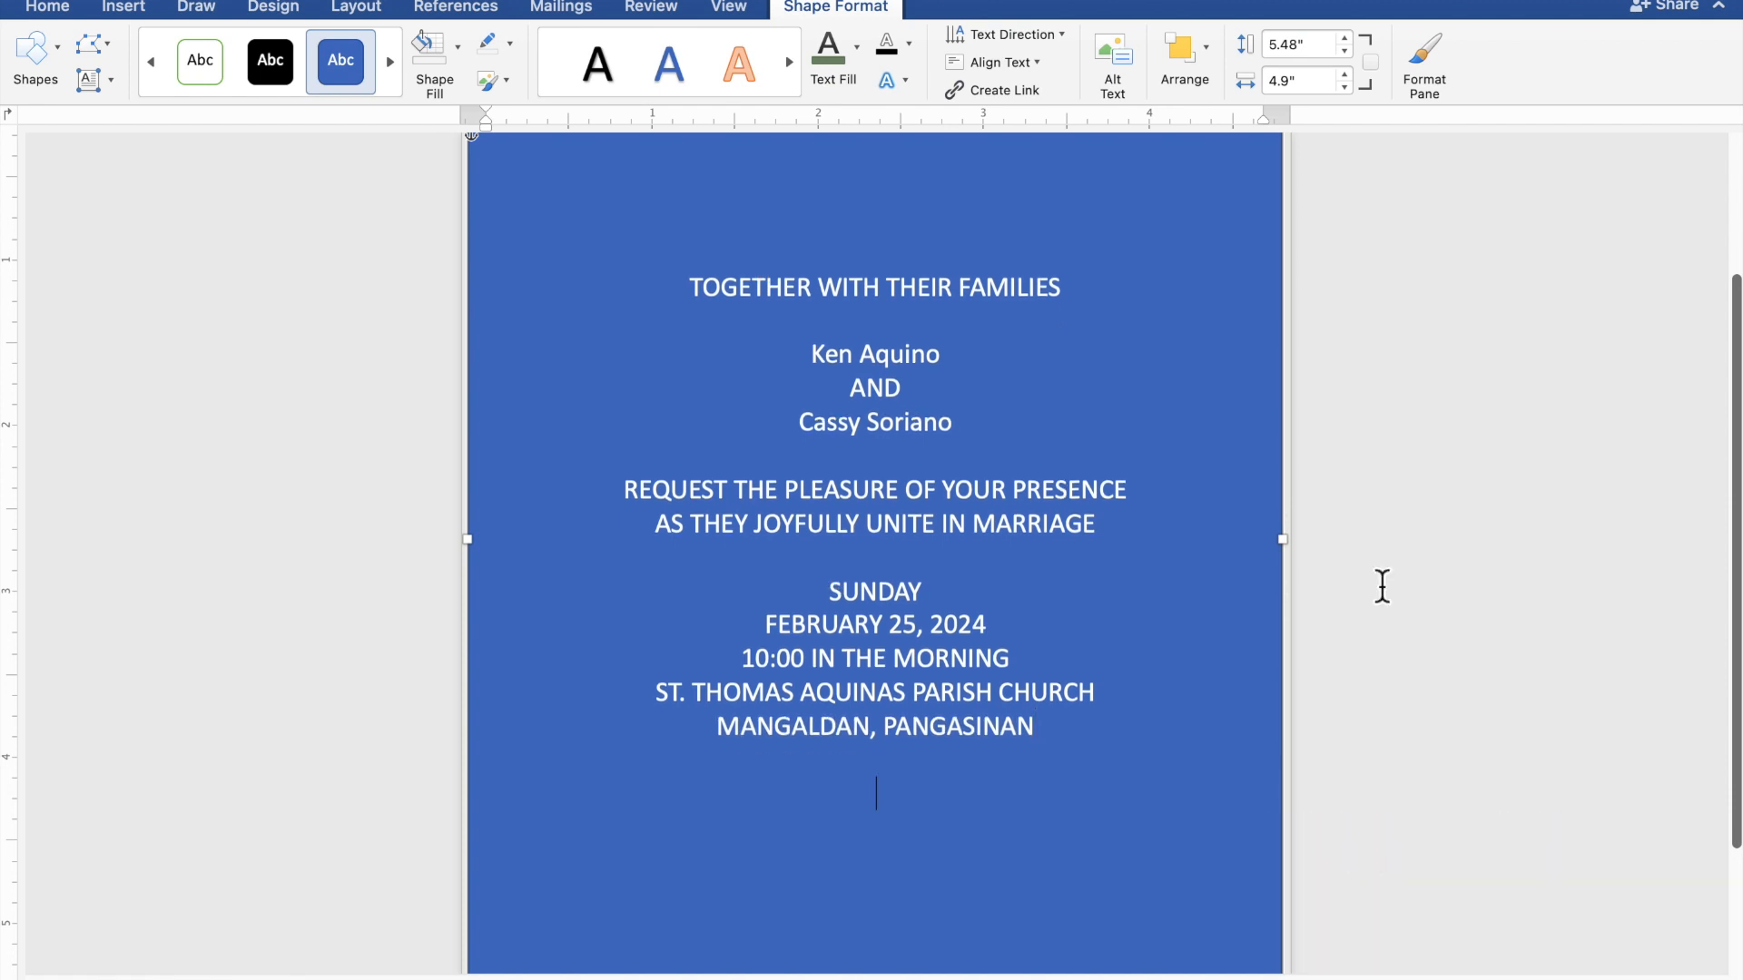
pyautogui.write('Reception')
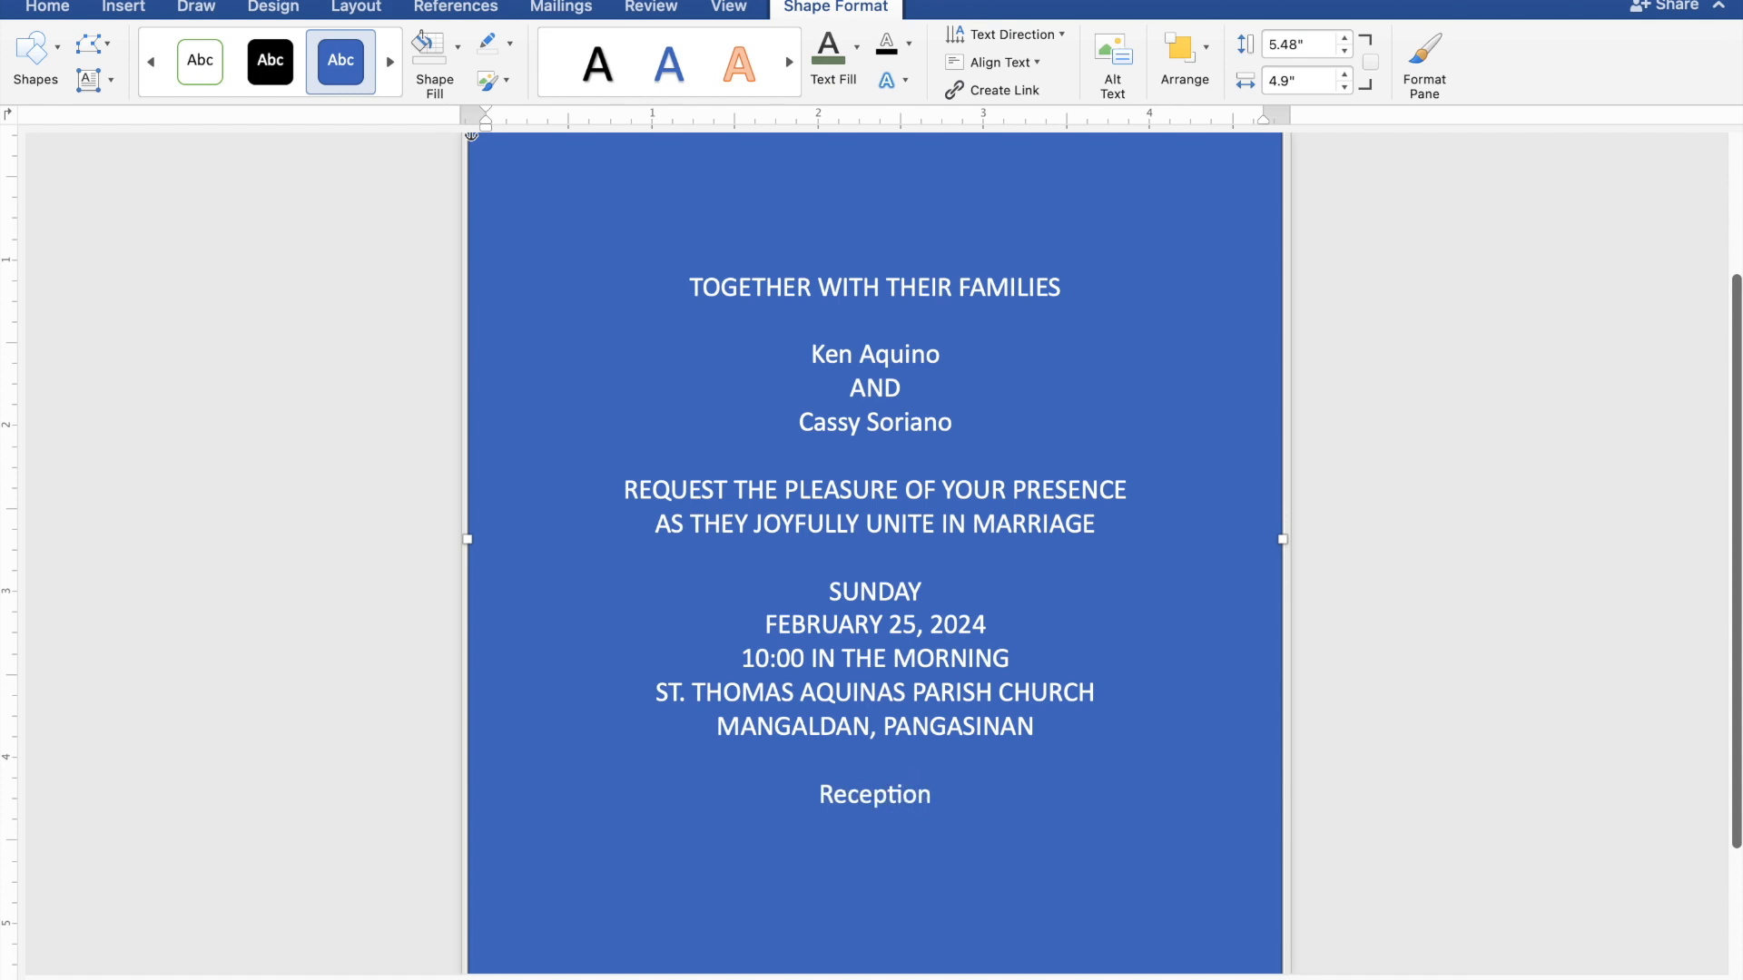
pyautogui.write(' to fo')
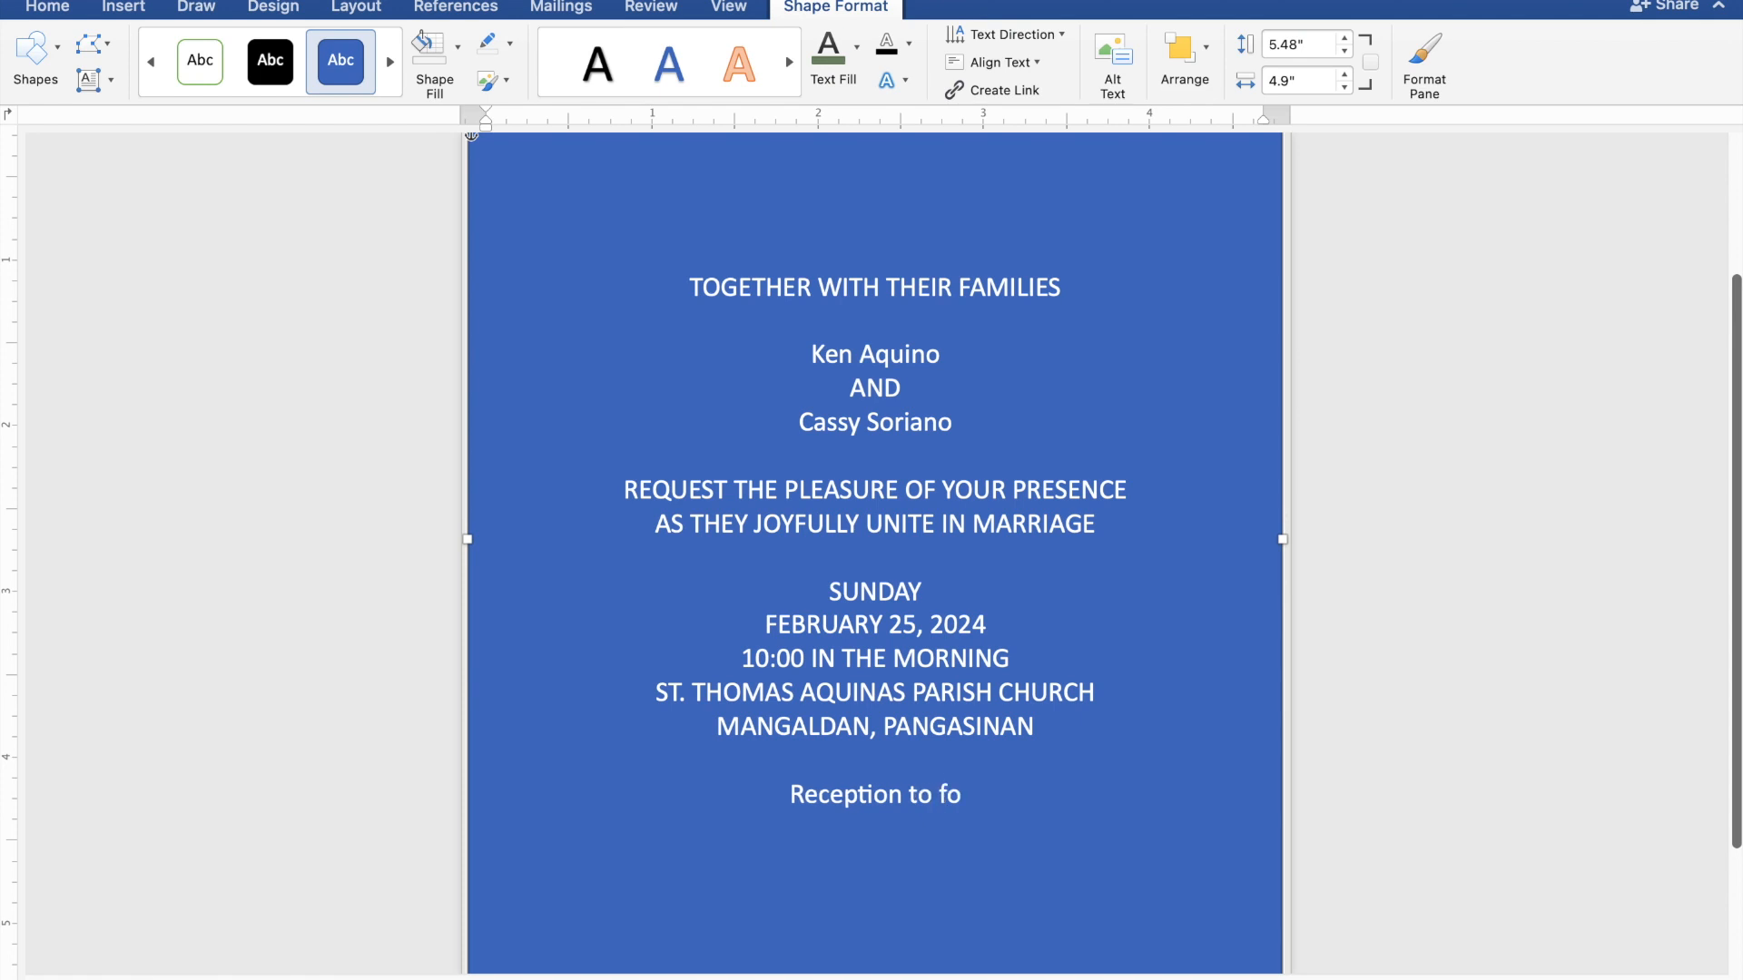
pyautogui.write('llo')
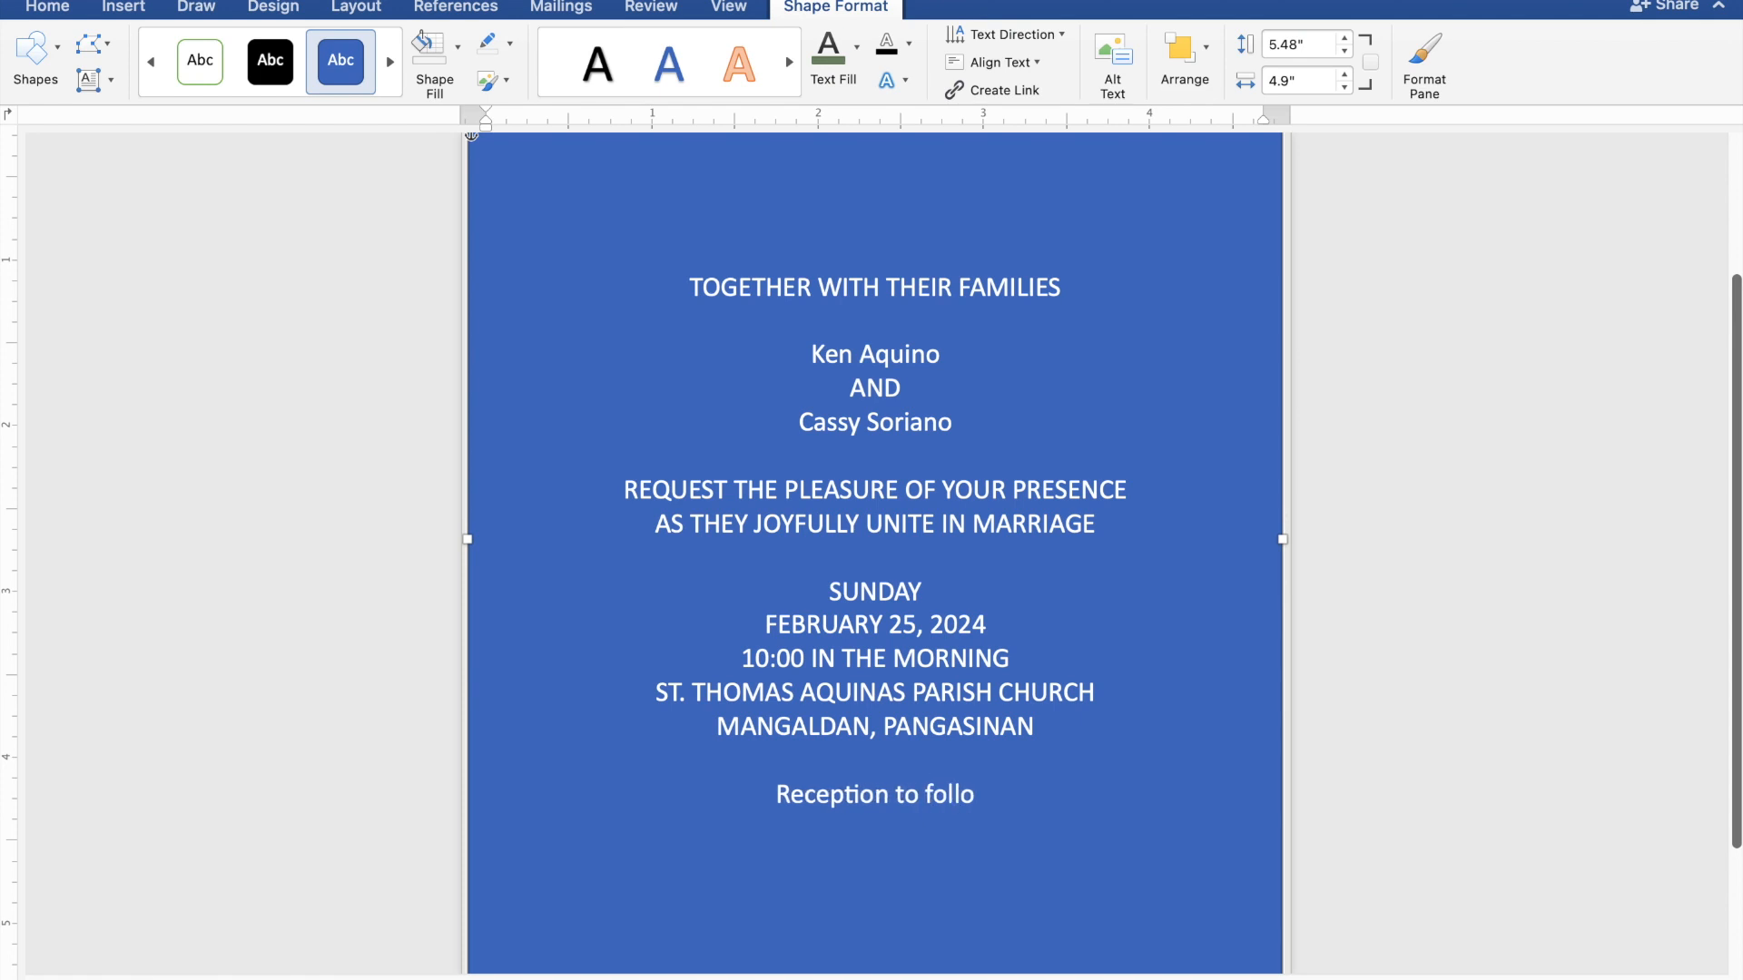
pyautogui.write('w')
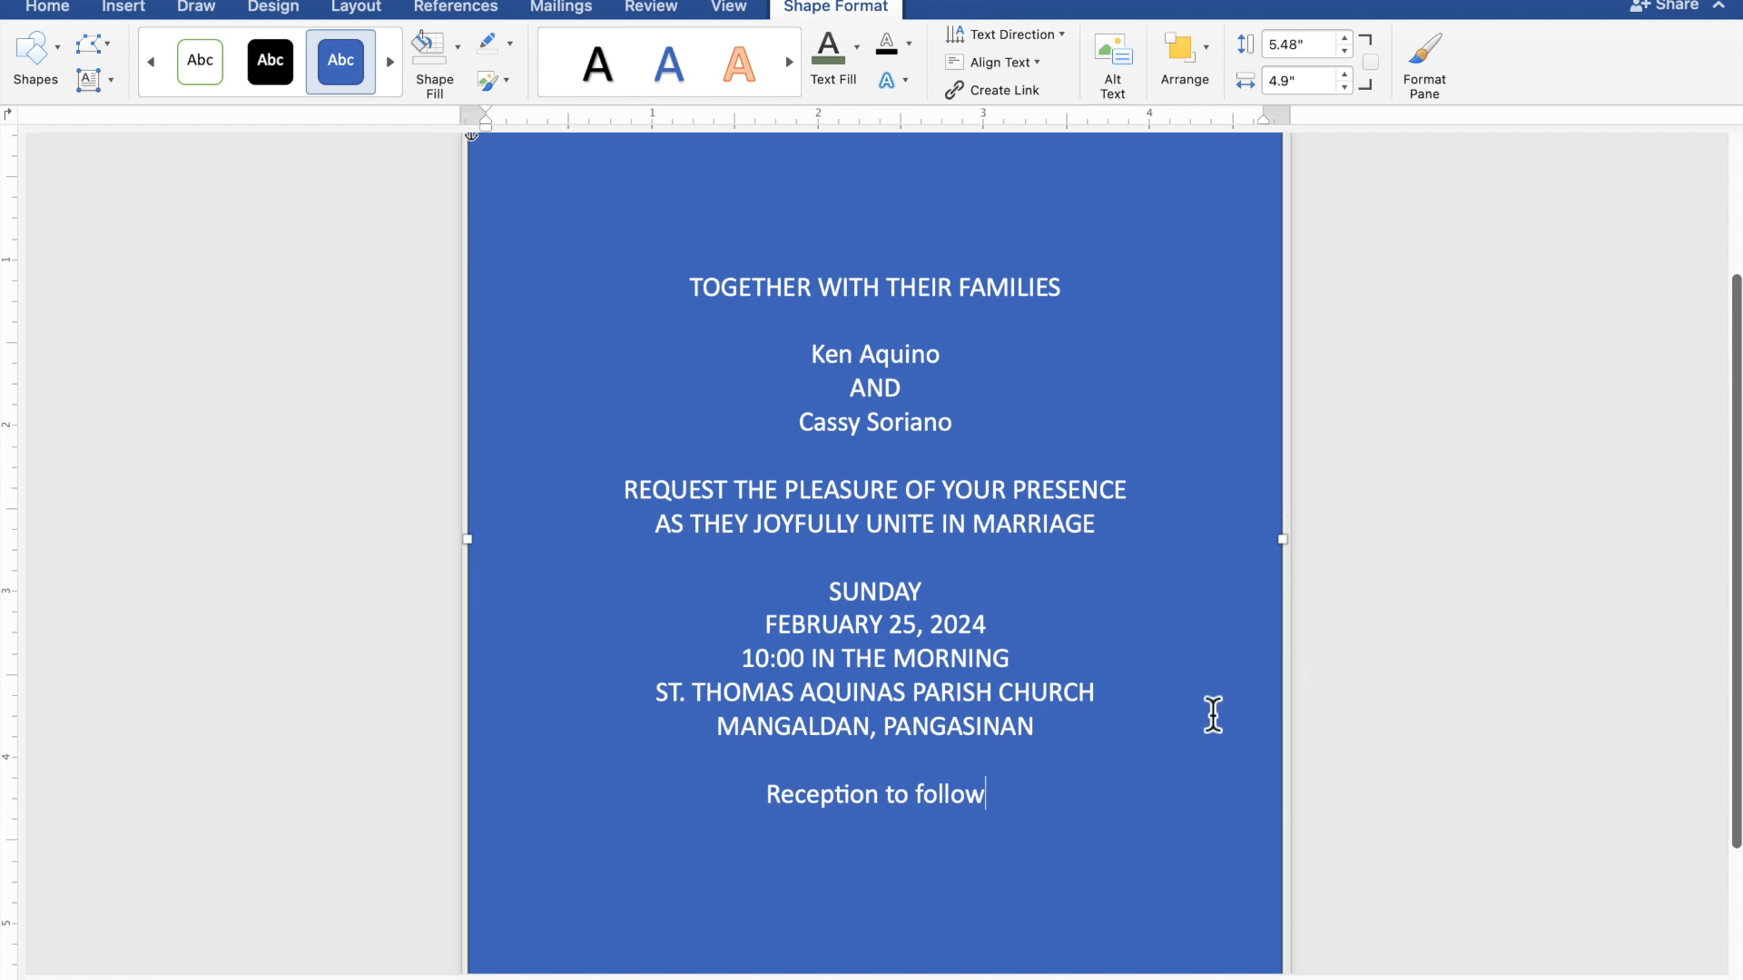
# - Set the text box to No Fill and No Outline, and colour all invitation text the recent green
pyautogui.moveTo(968, 774); pyautogui.dragTo(699, 309)
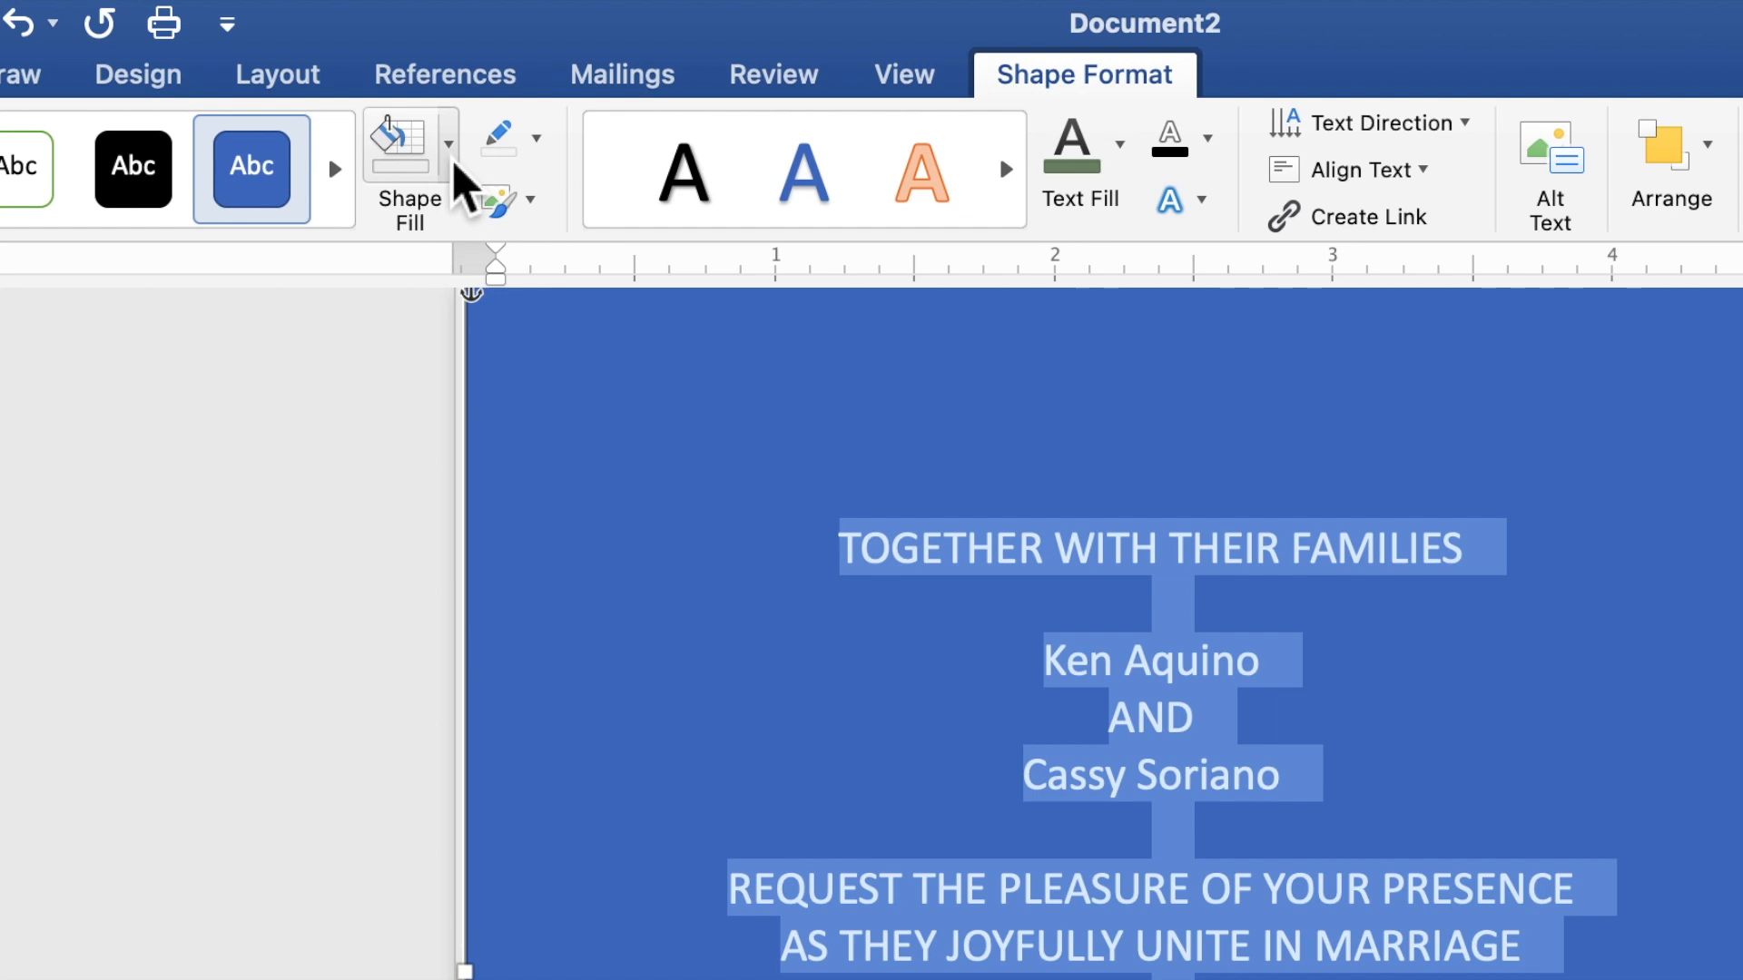
pyautogui.click(450, 159)
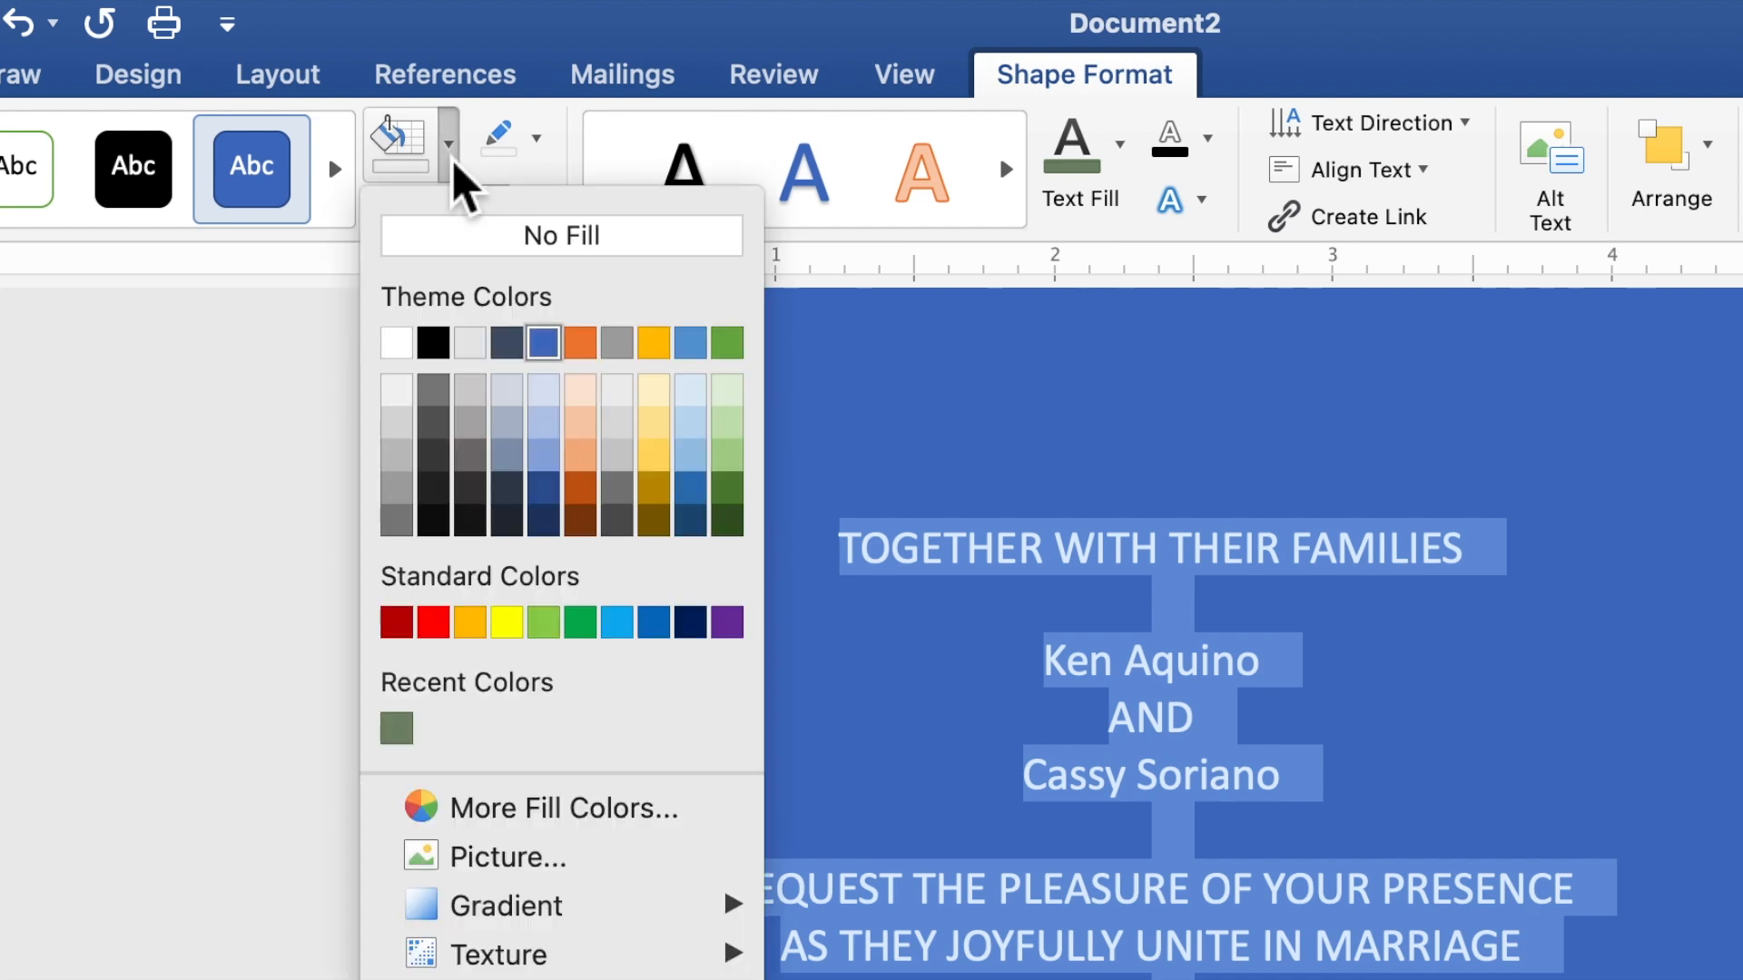
pyautogui.click(480, 265)
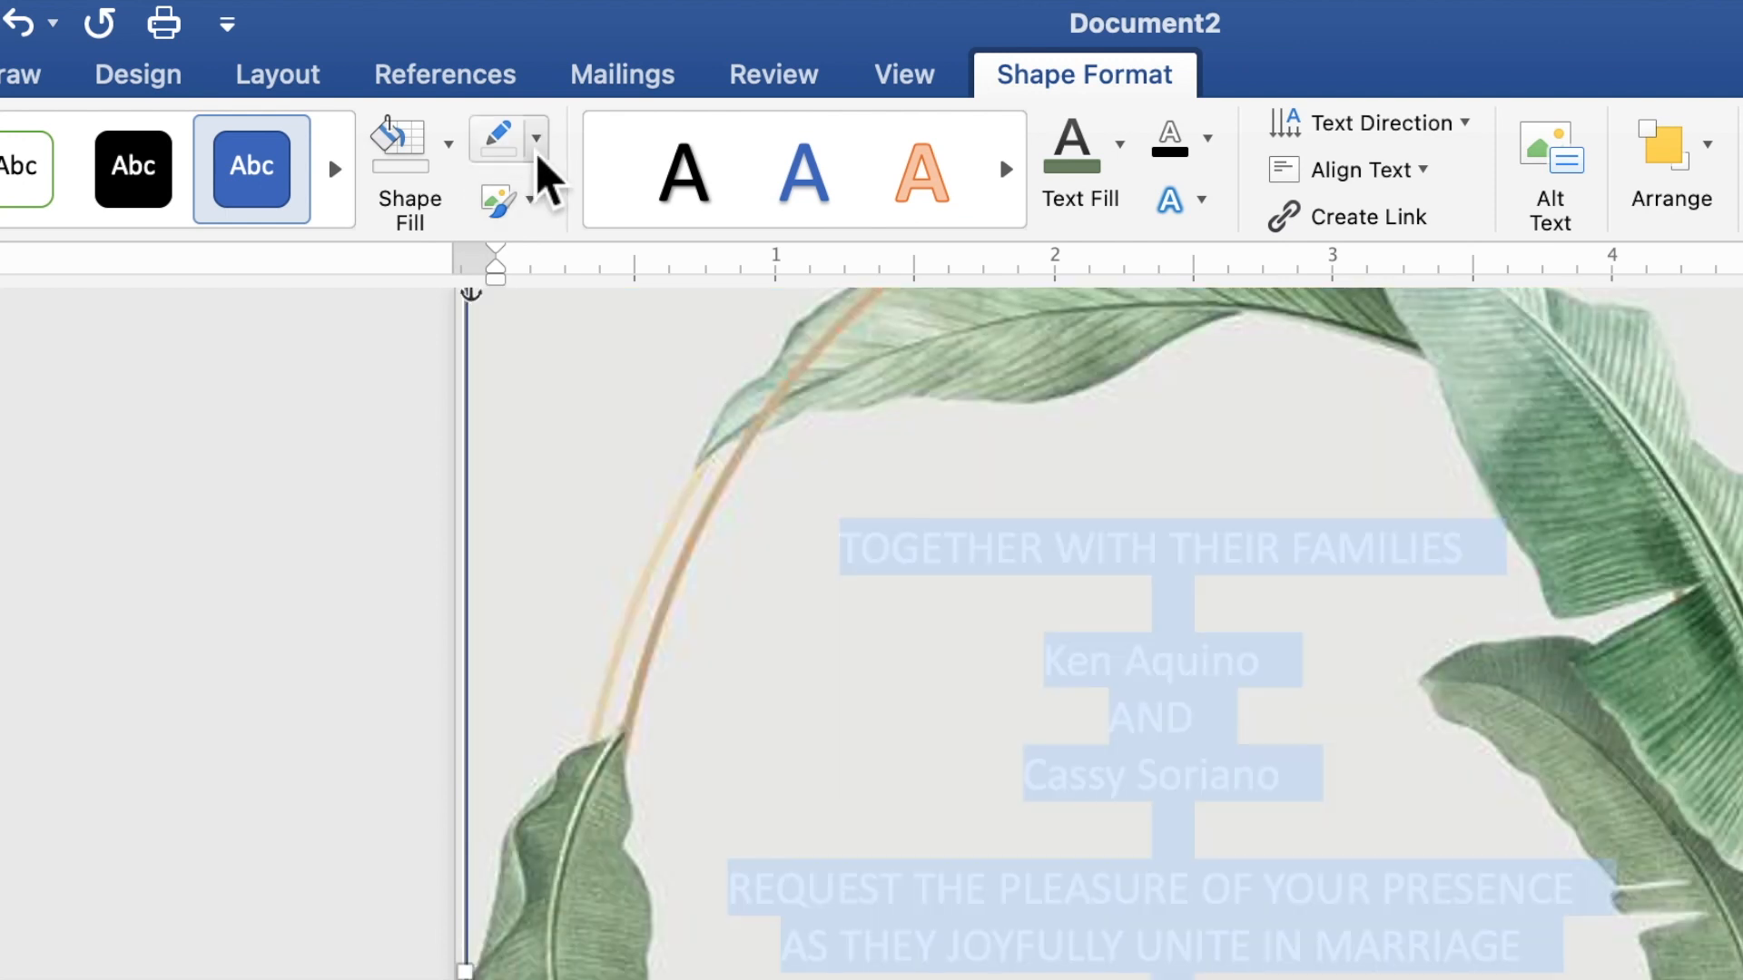
pyautogui.click(537, 144)
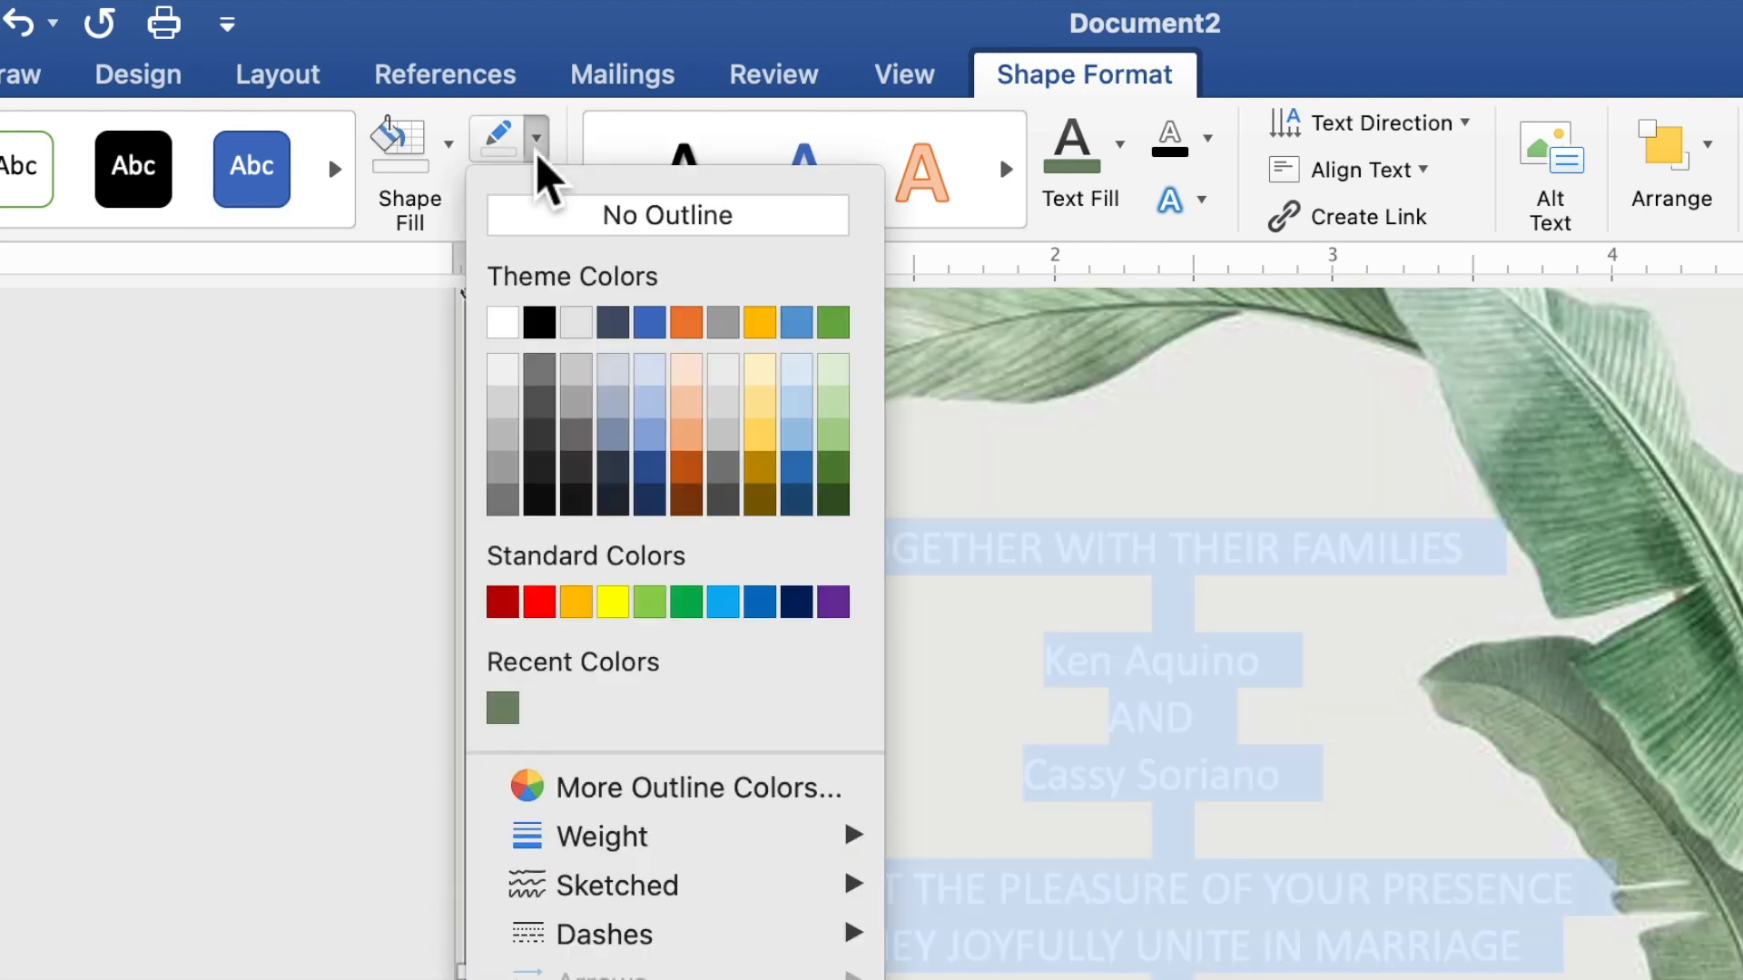
pyautogui.click(577, 224)
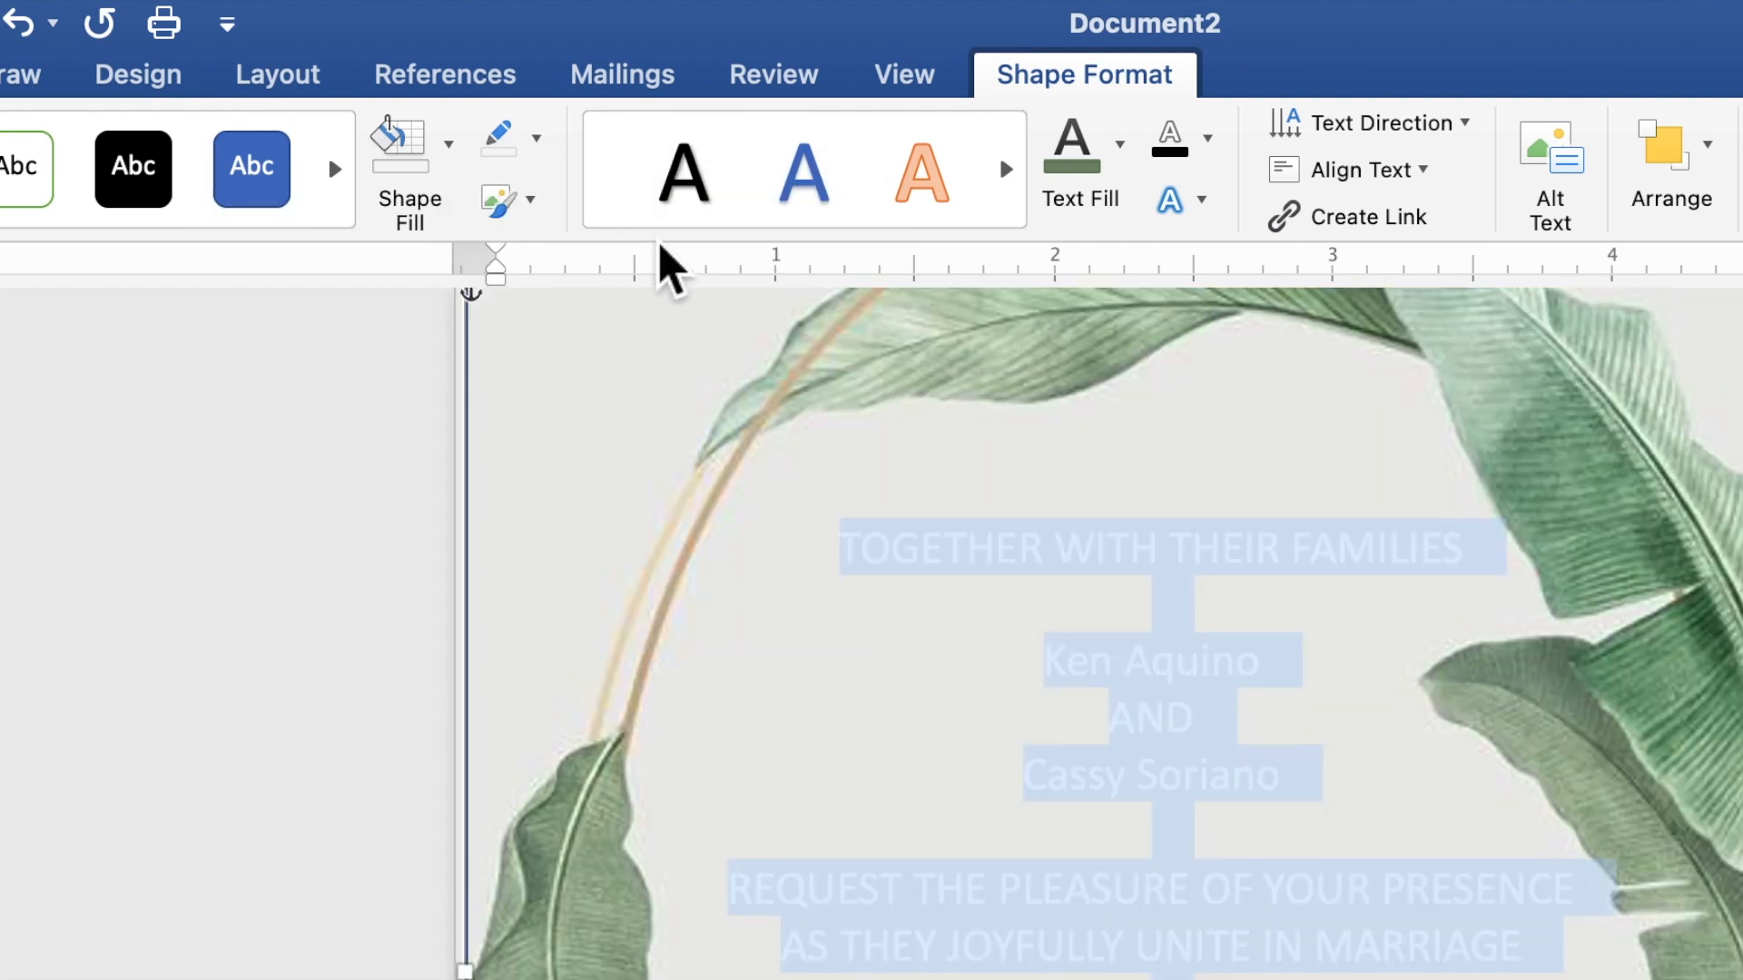
pyautogui.click(1126, 163)
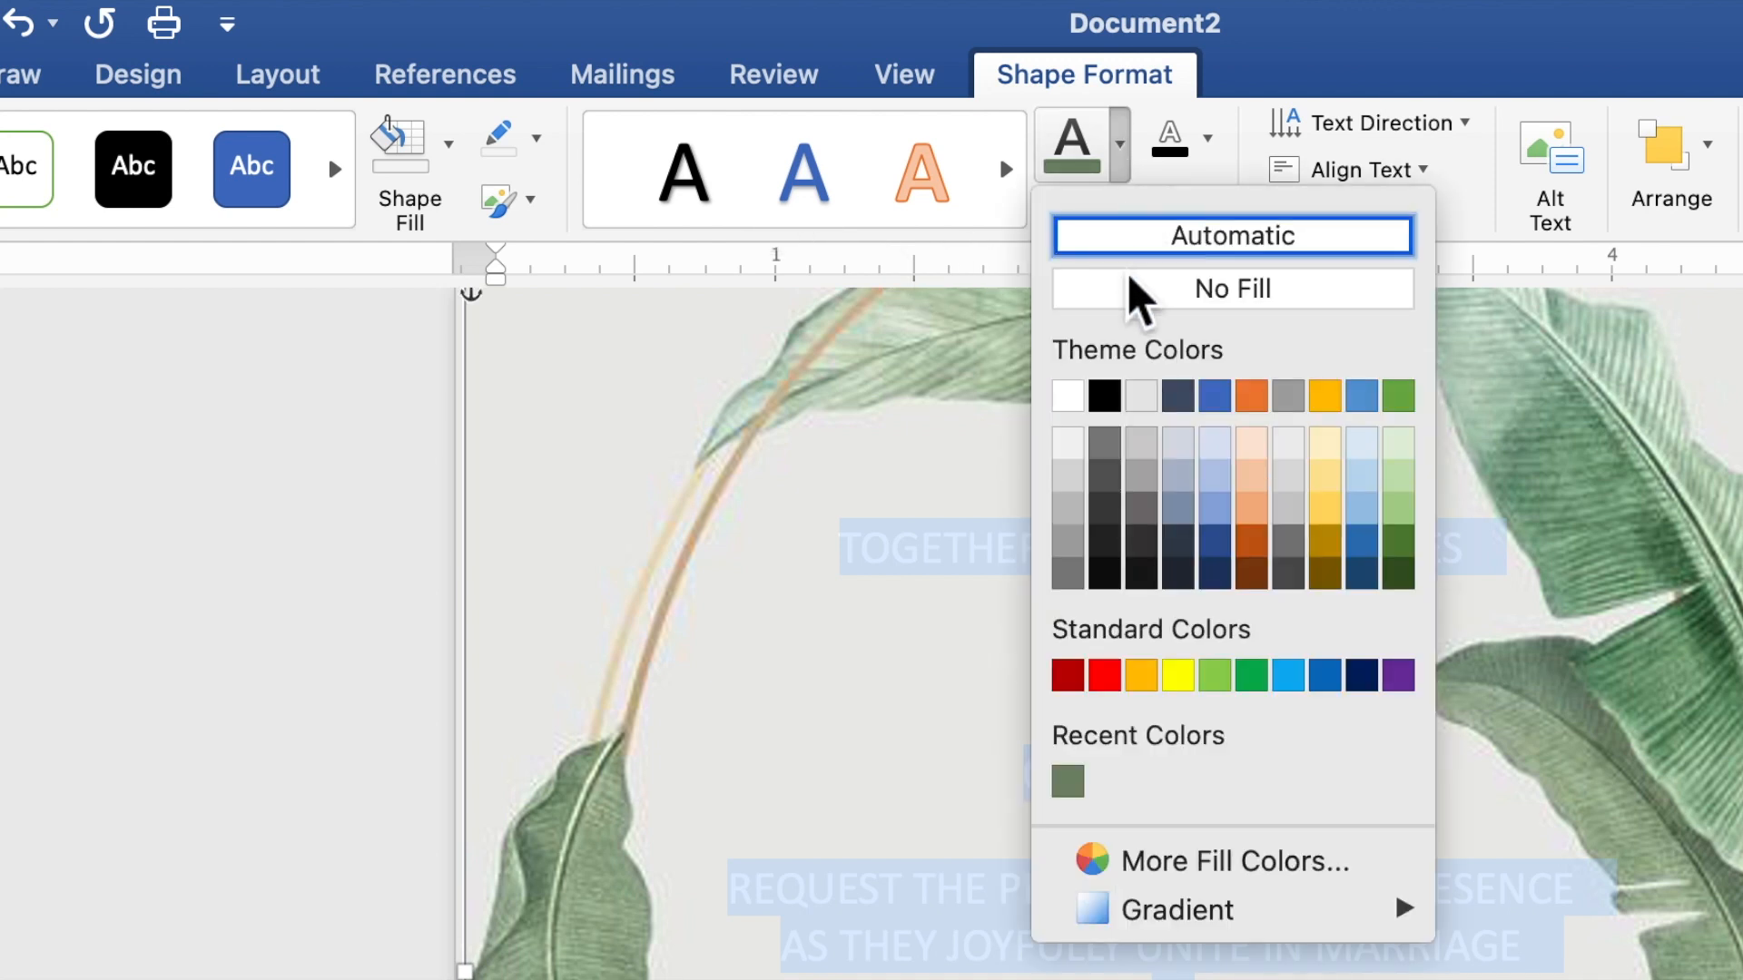
pyautogui.click(1077, 794)
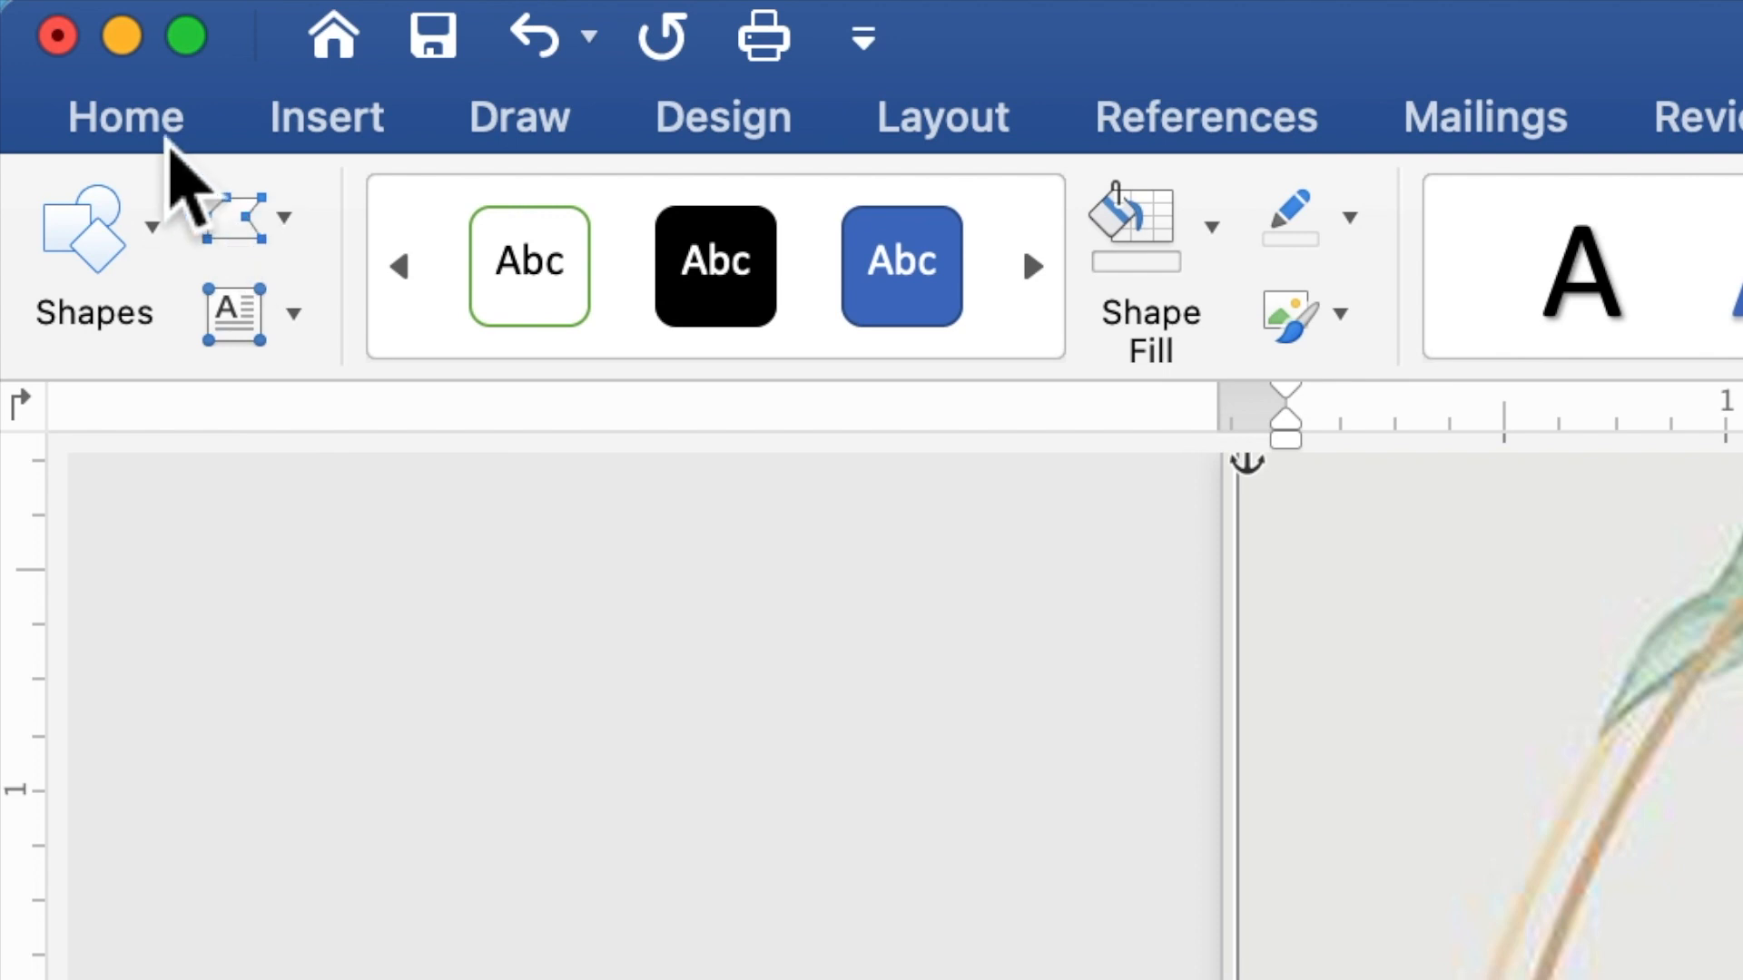
# - Set all the invitation text to Times New Roman, size 10
pyautogui.click(170, 143)
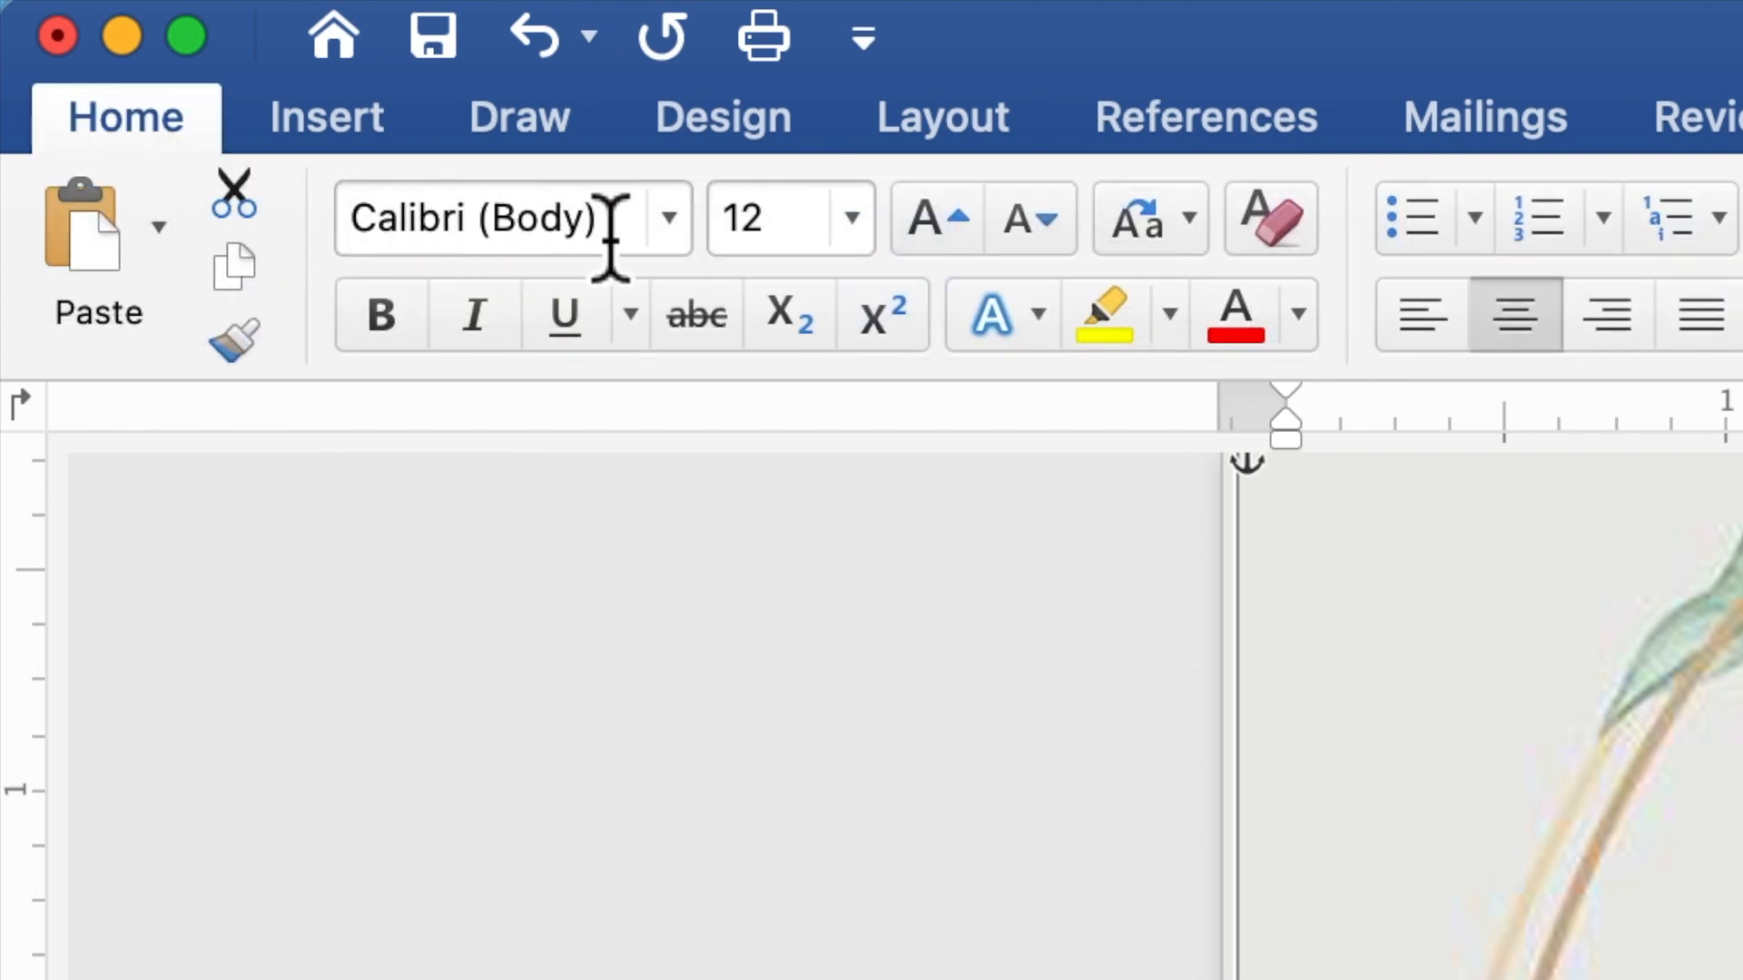
pyautogui.click(685, 251)
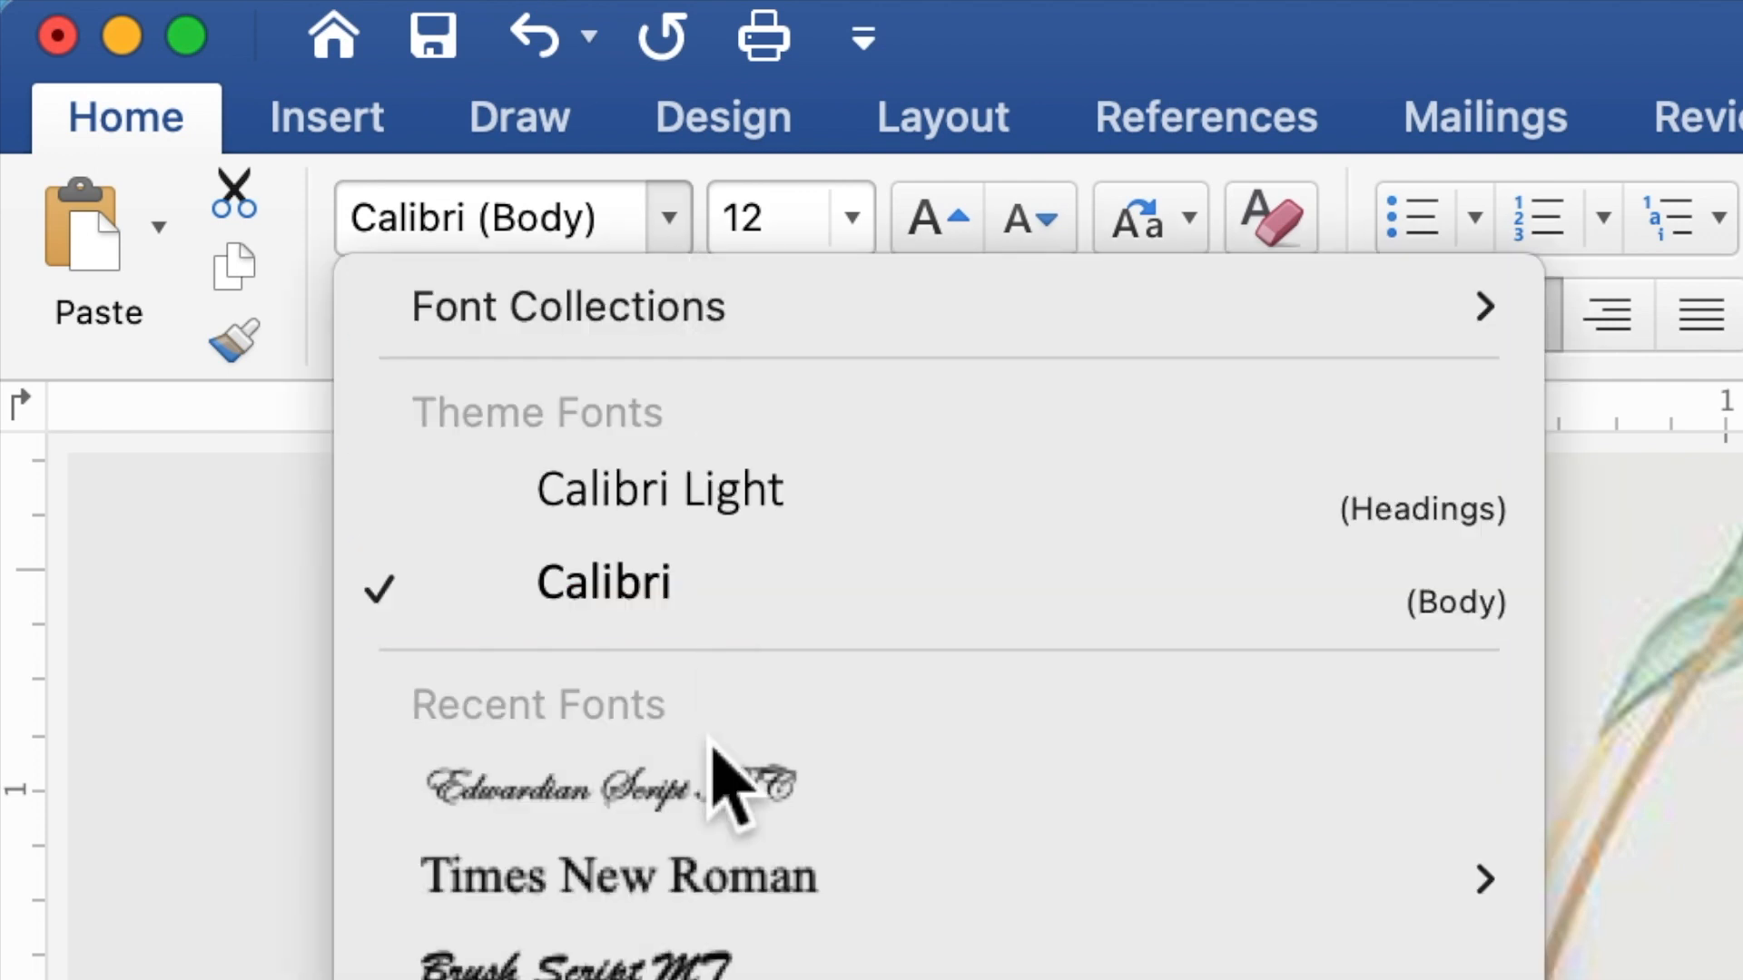
pyautogui.click(706, 876)
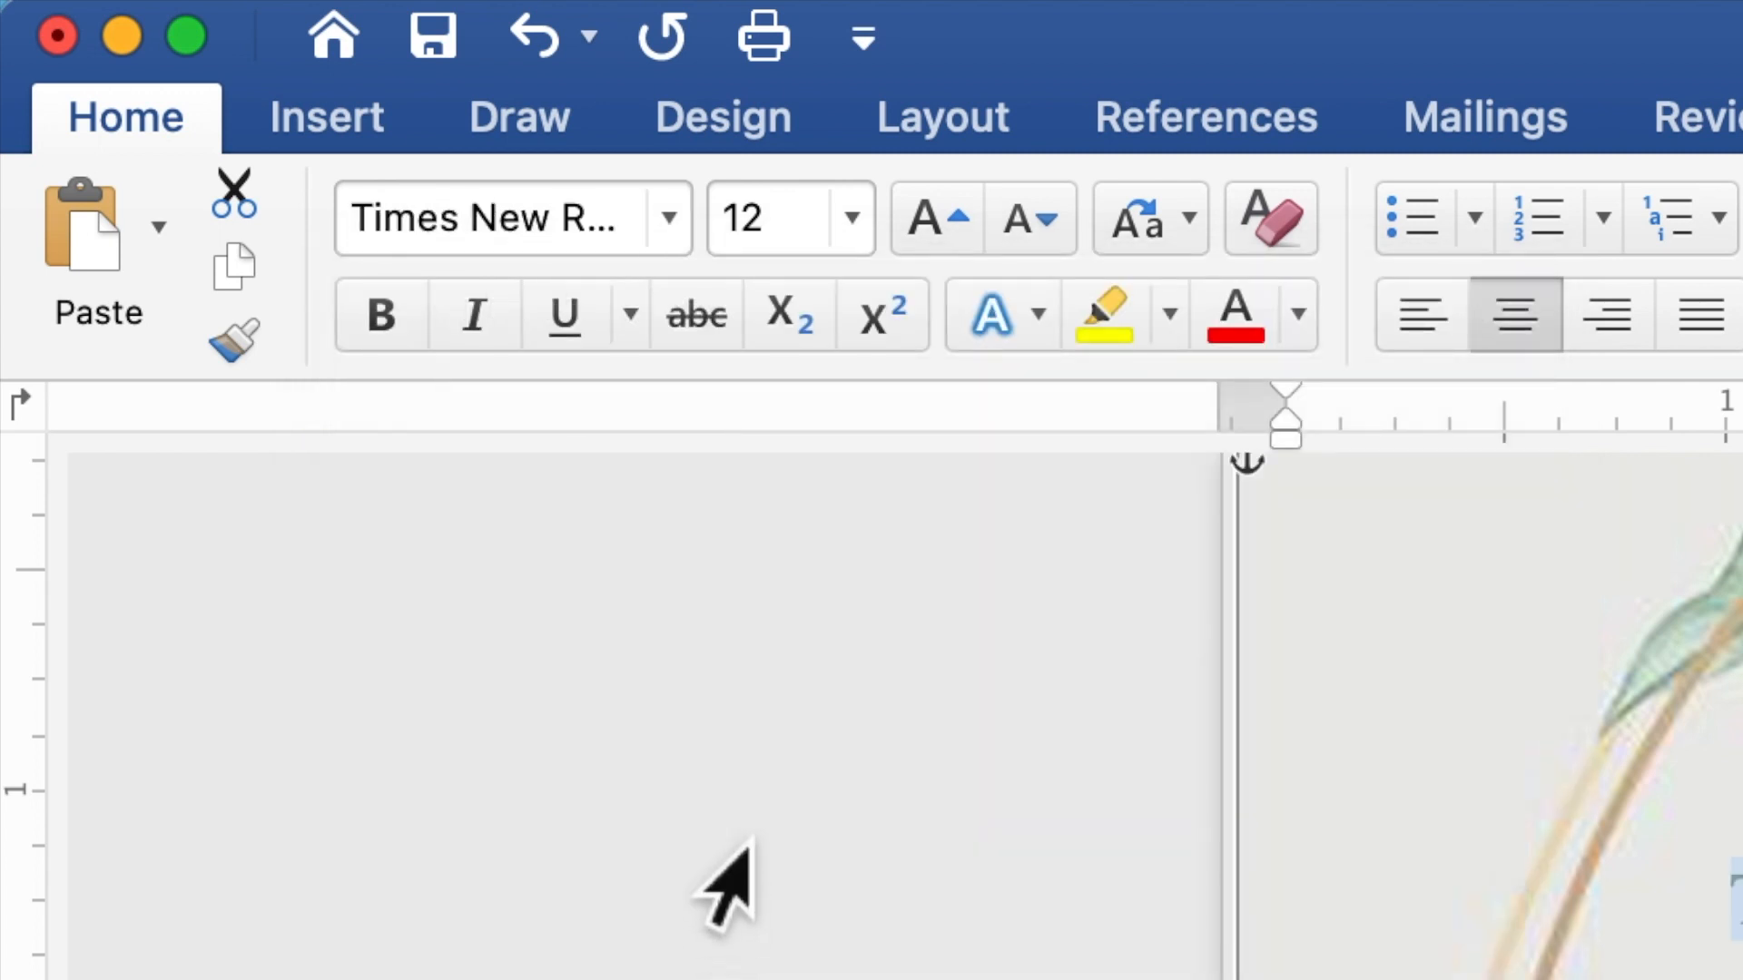
pyautogui.click(742, 227)
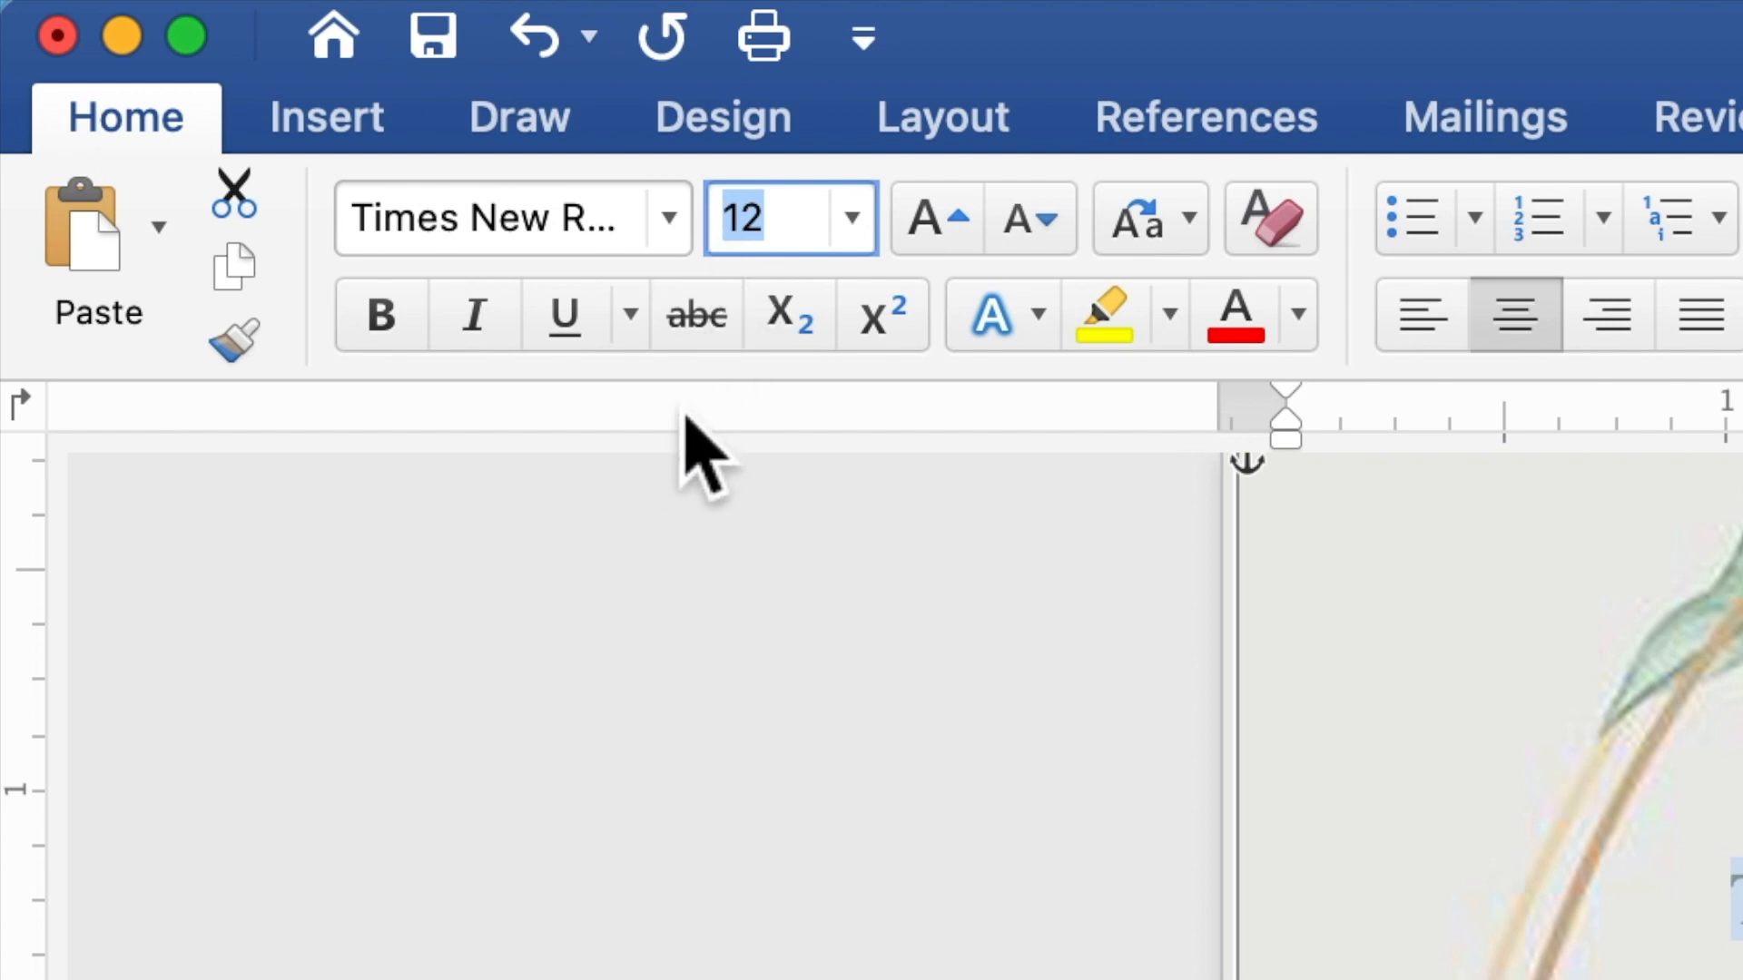
pyautogui.write('10')
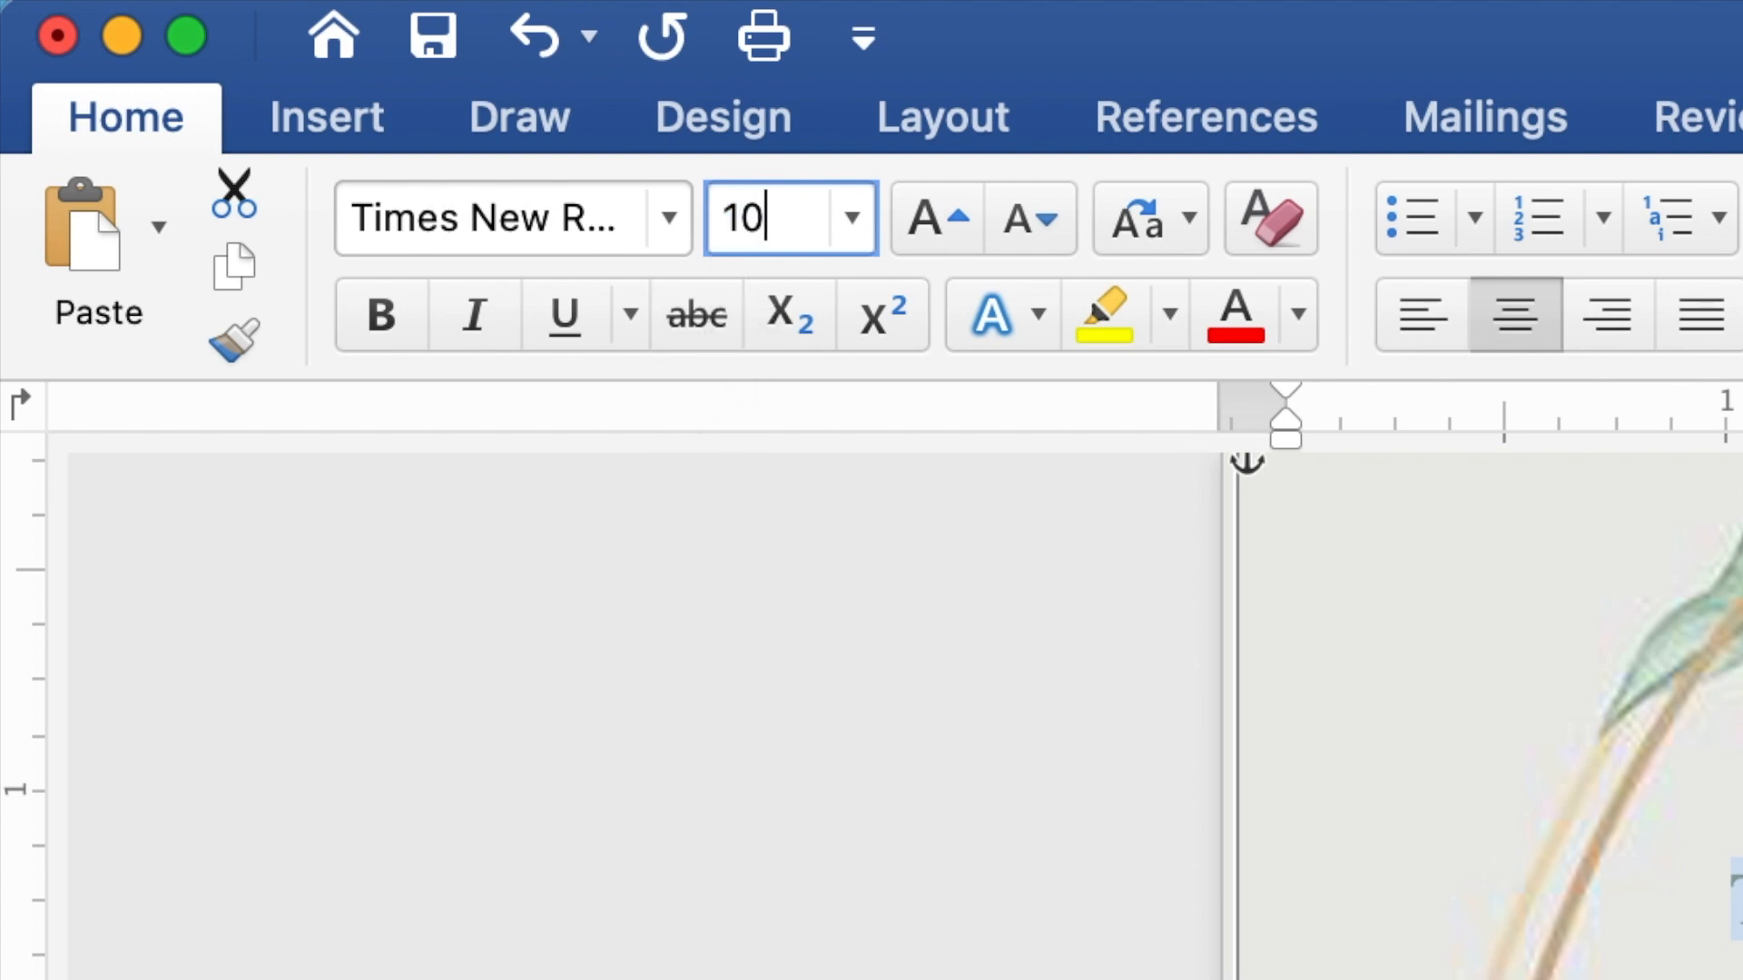
pyautogui.press('Return')
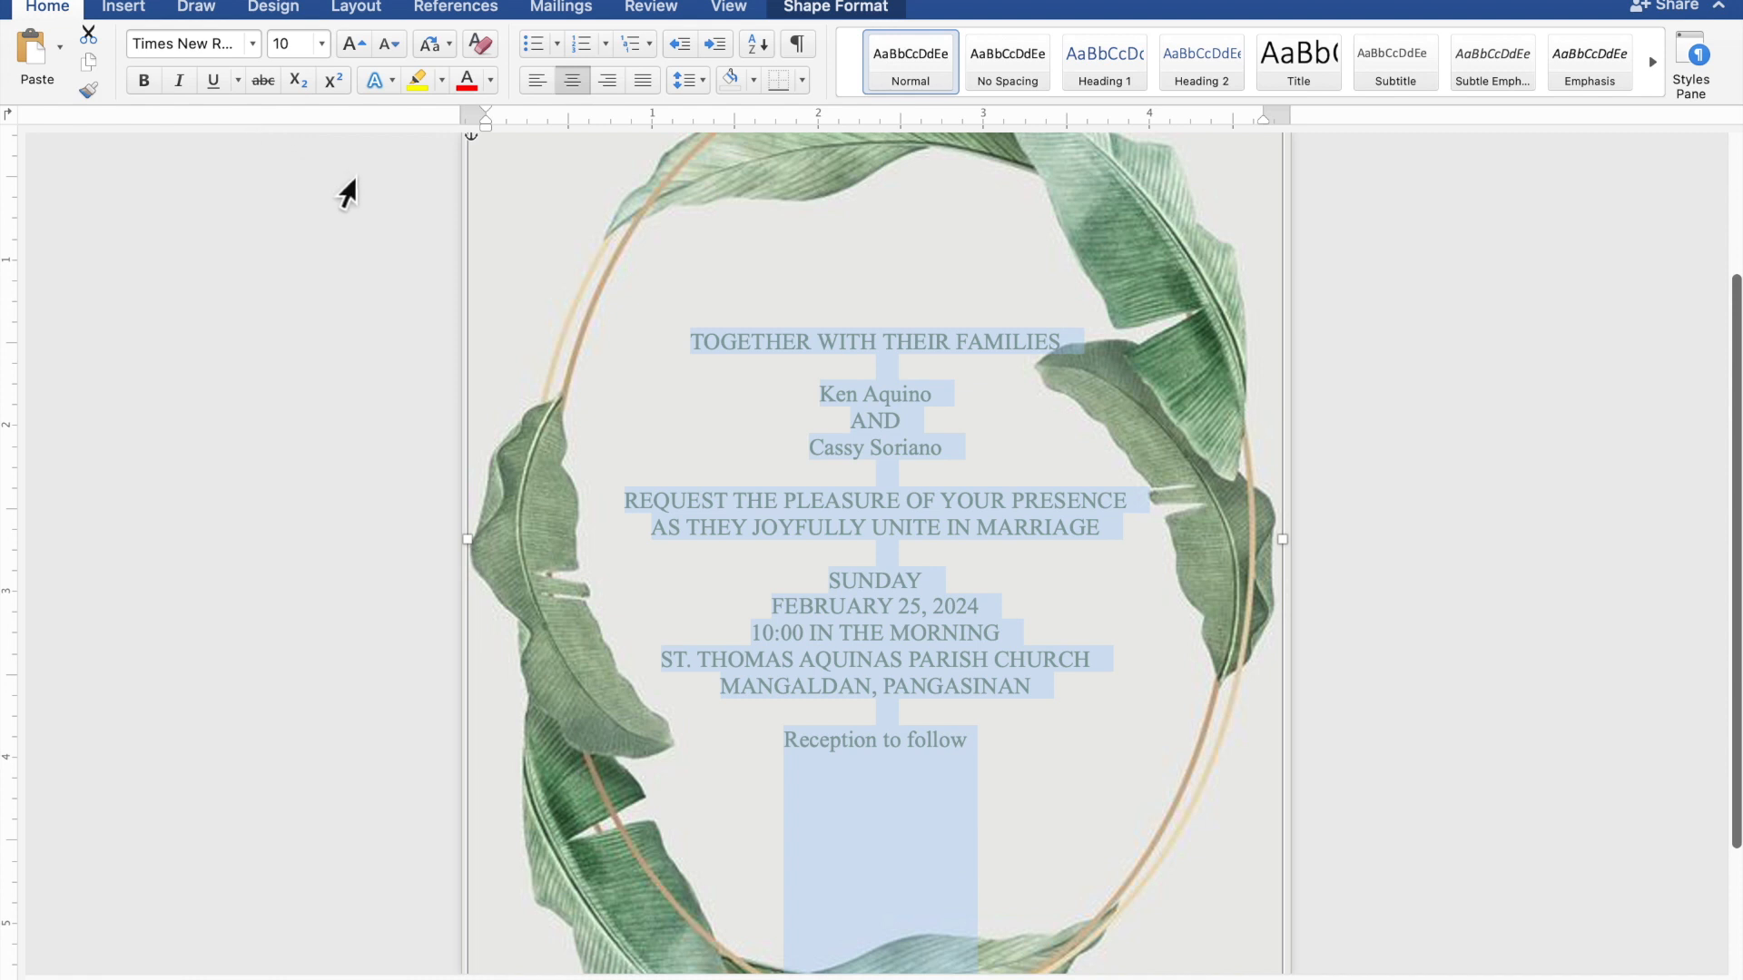
# - Set both names and 'Reception to follow' in Edwardian Script ITC at size 20
pyautogui.click(926, 405)
pyautogui.moveTo(934, 405); pyautogui.dragTo(823, 399)
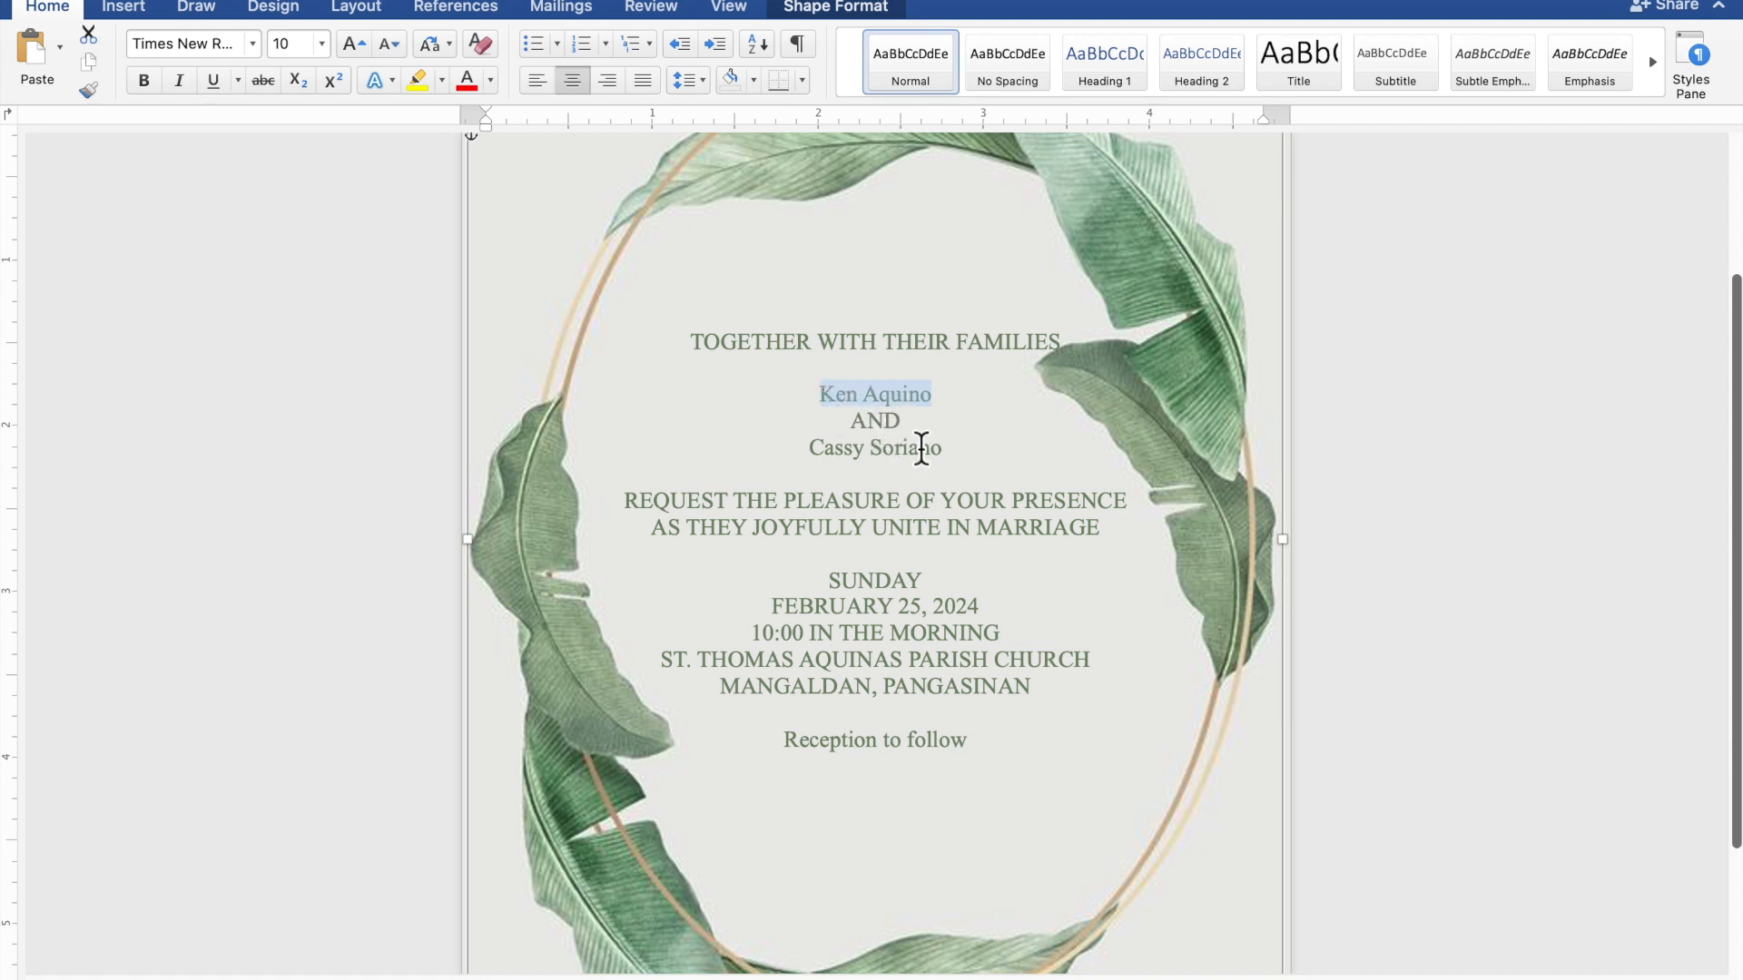
pyautogui.moveTo(946, 451); pyautogui.dragTo(824, 458)
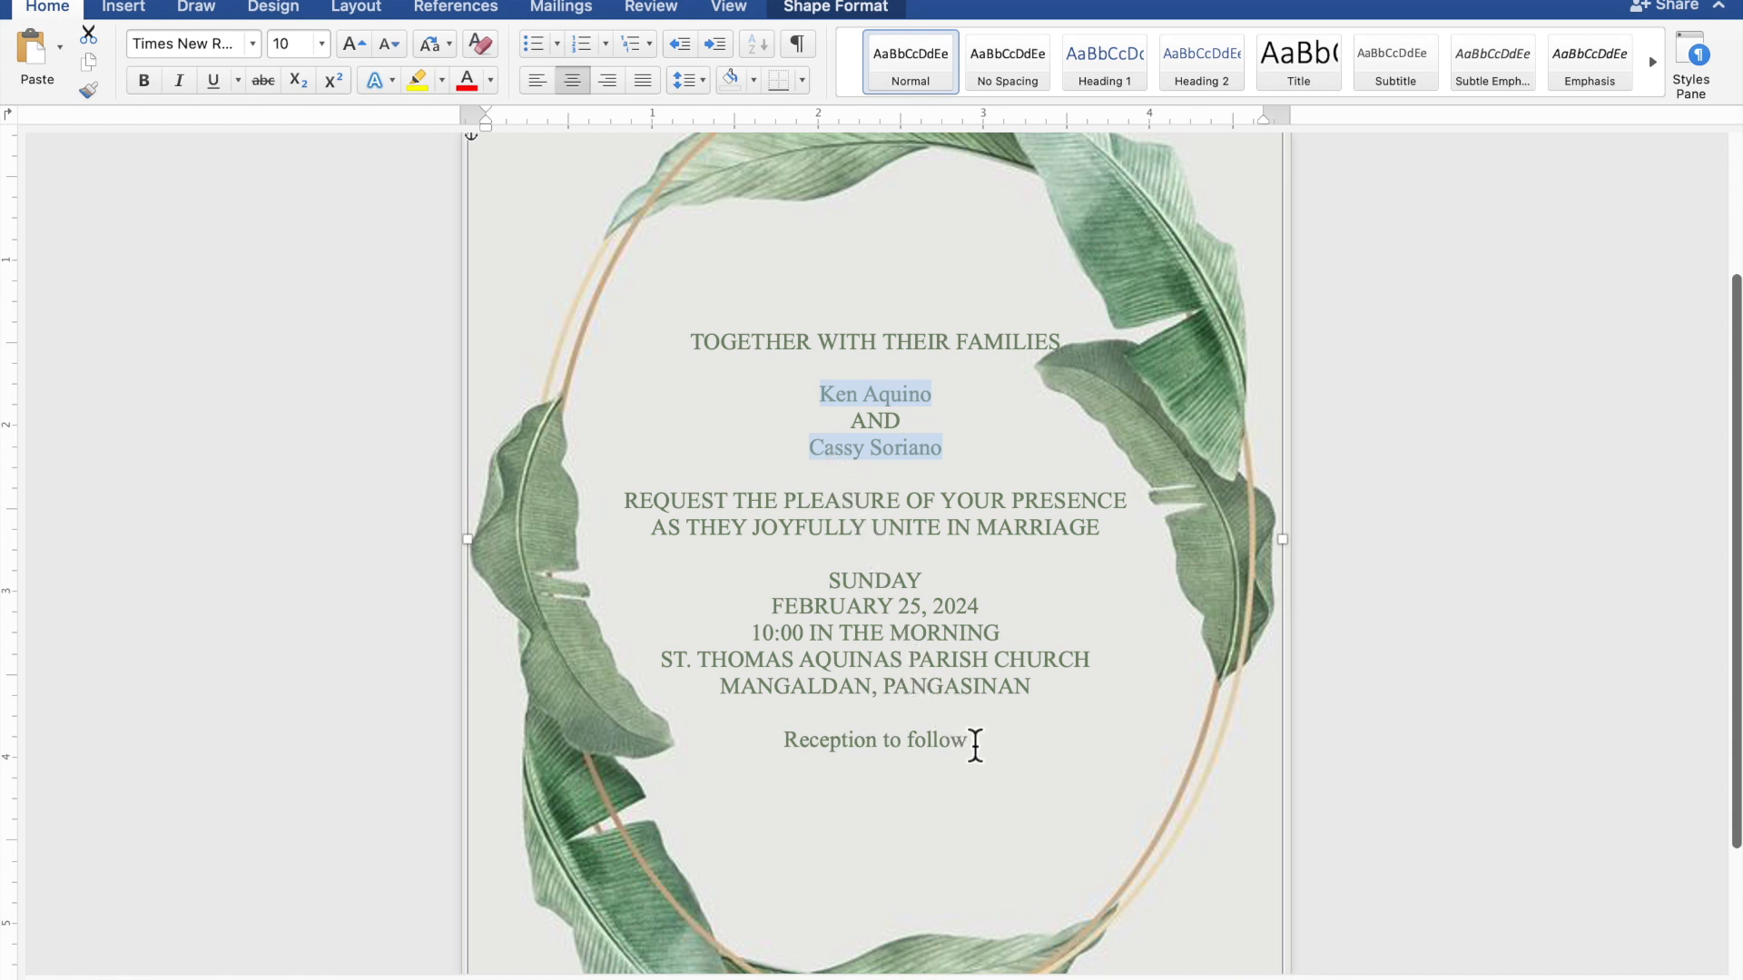
pyautogui.moveTo(974, 745); pyautogui.dragTo(802, 737)
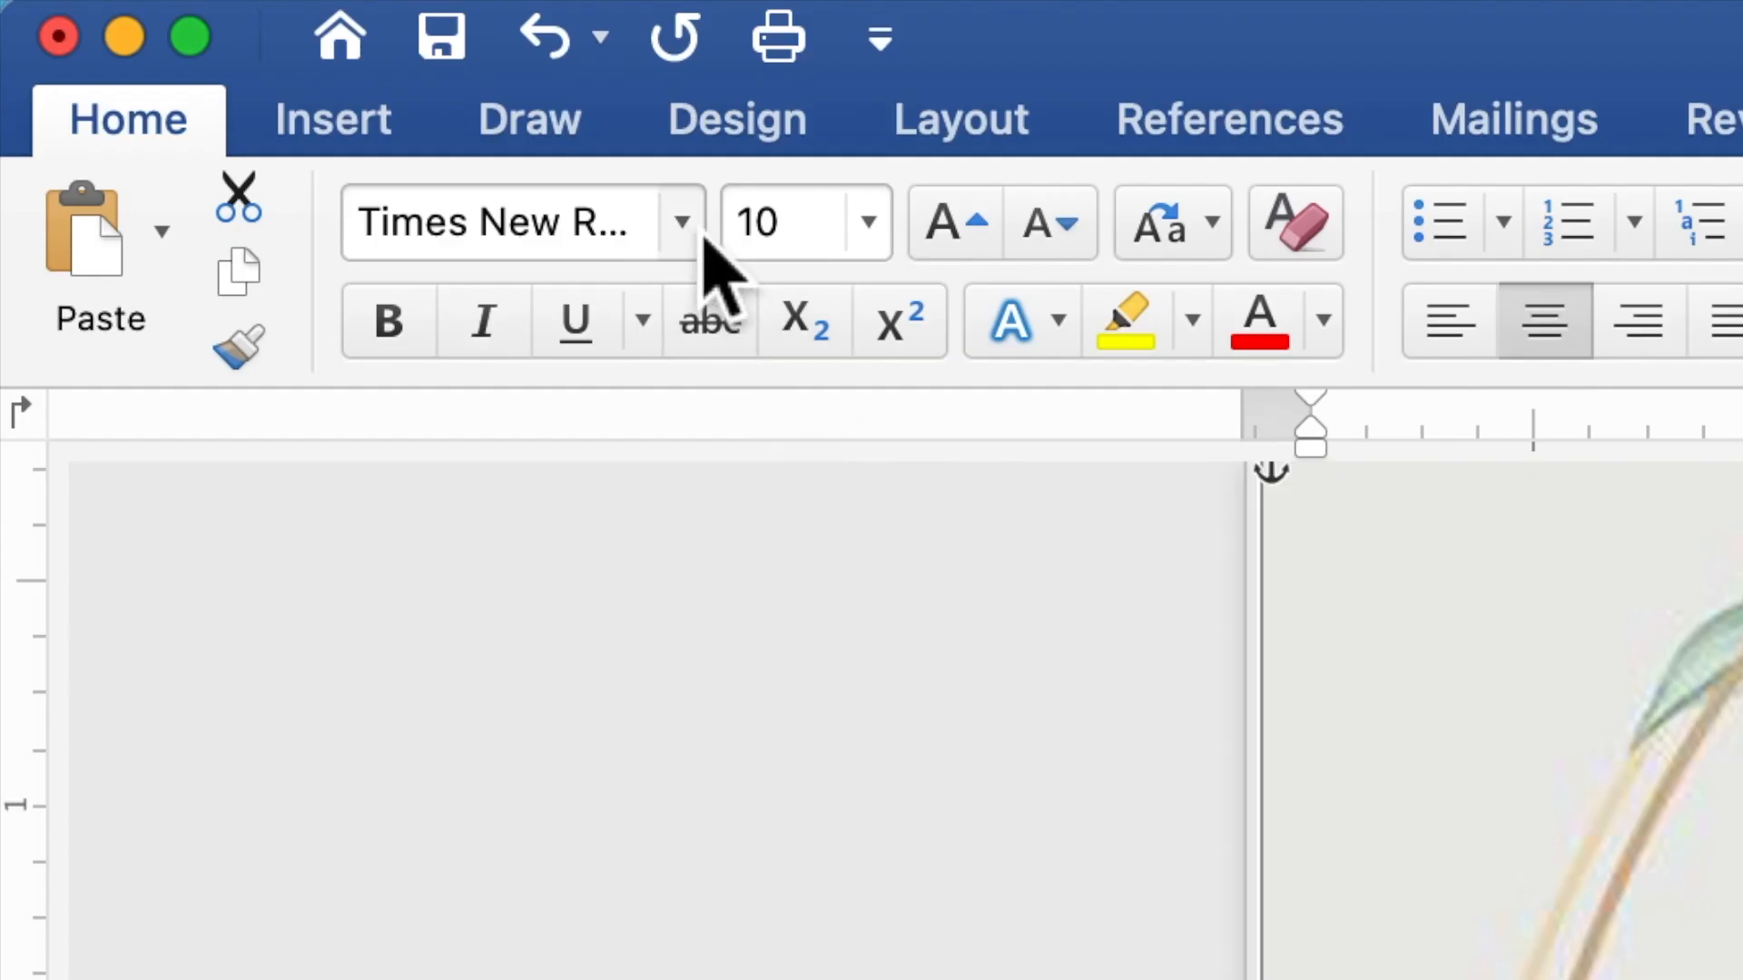
pyautogui.click(697, 228)
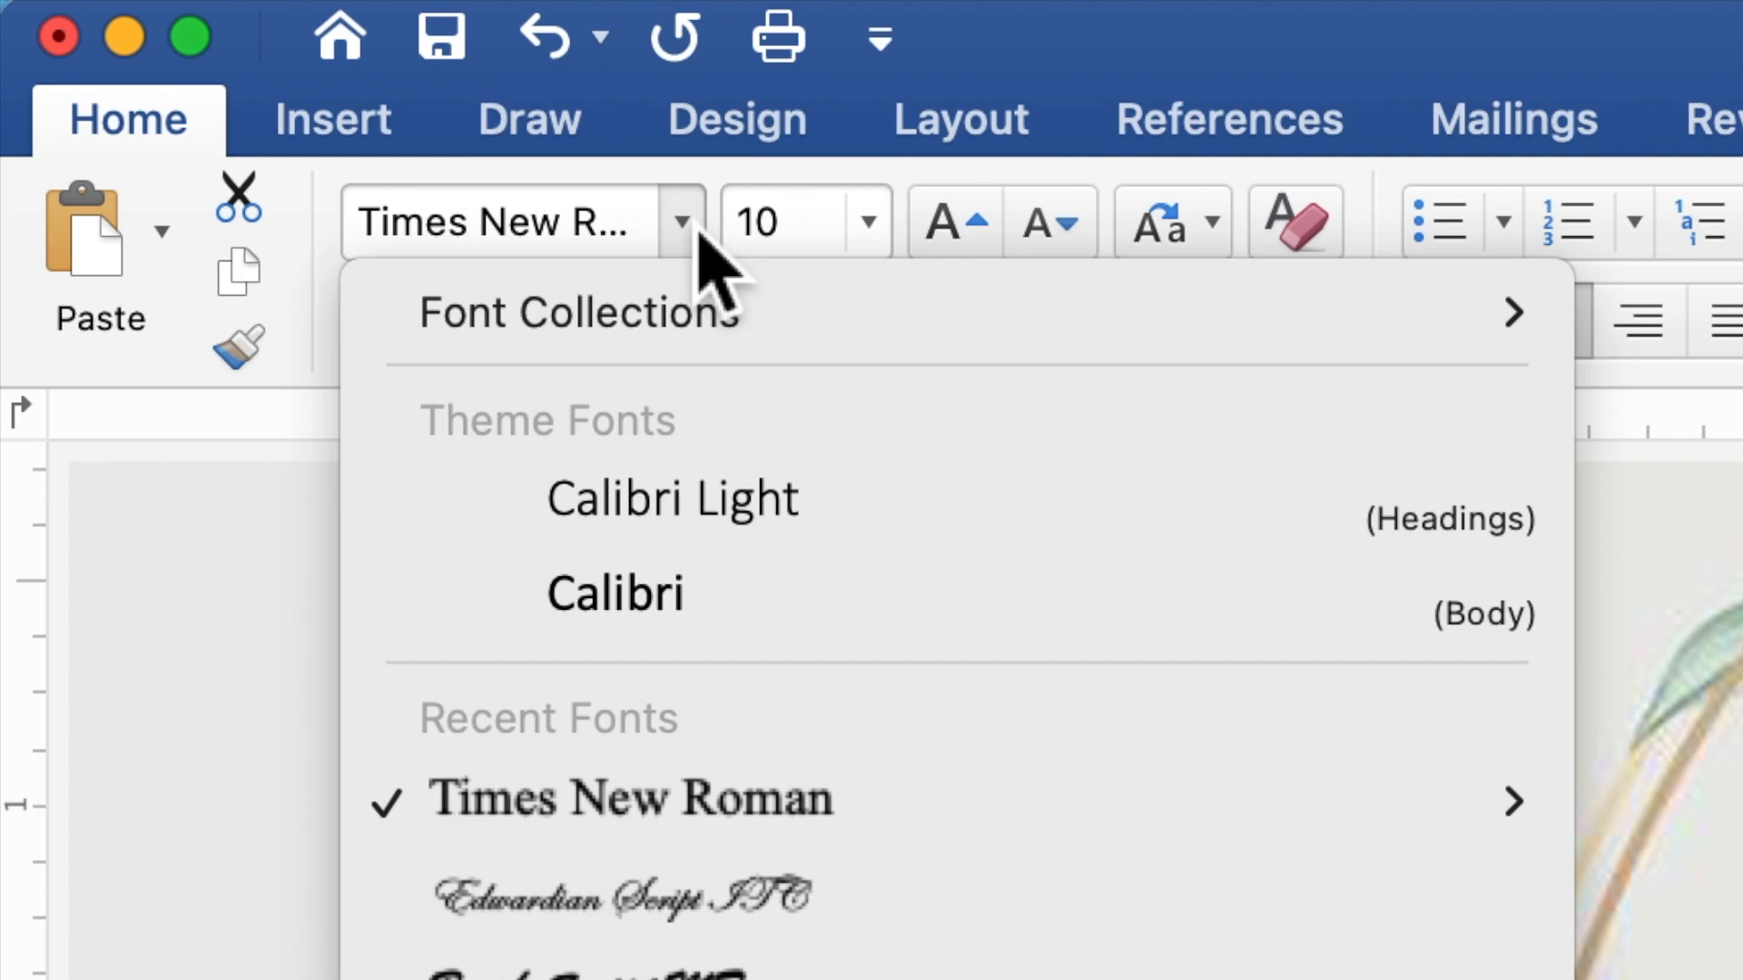
pyautogui.click(615, 907)
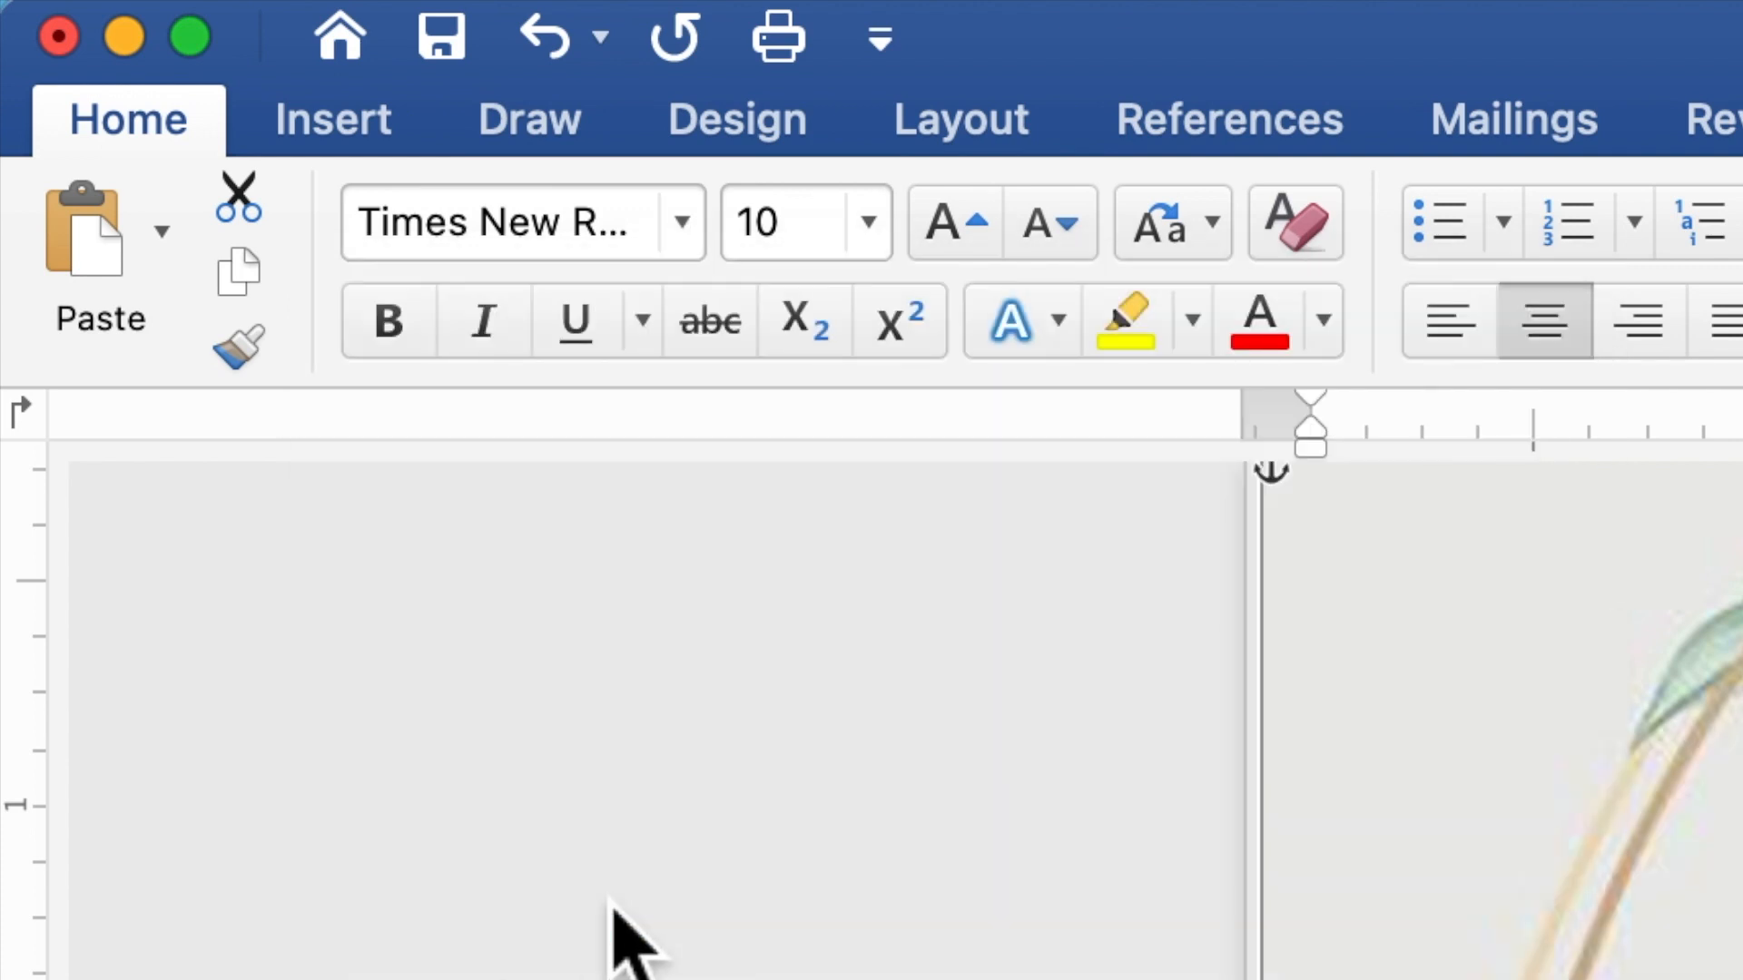
pyautogui.click(825, 221)
pyautogui.doubleClick(741, 242)
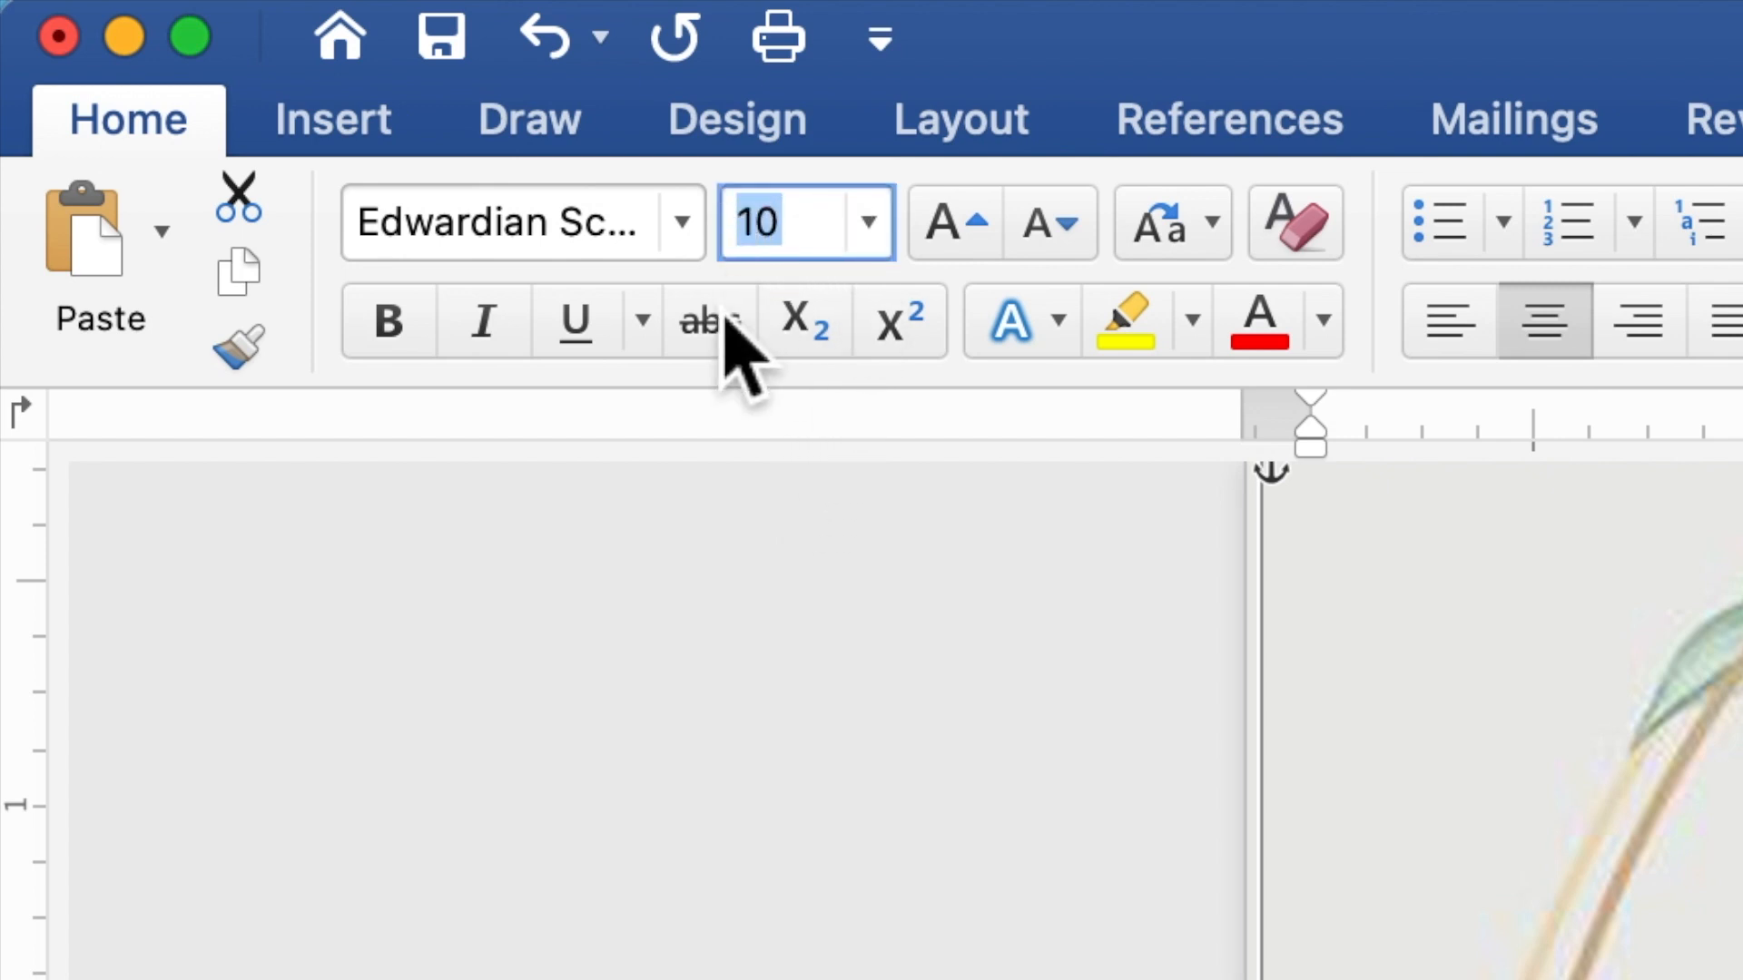
pyautogui.write('2')
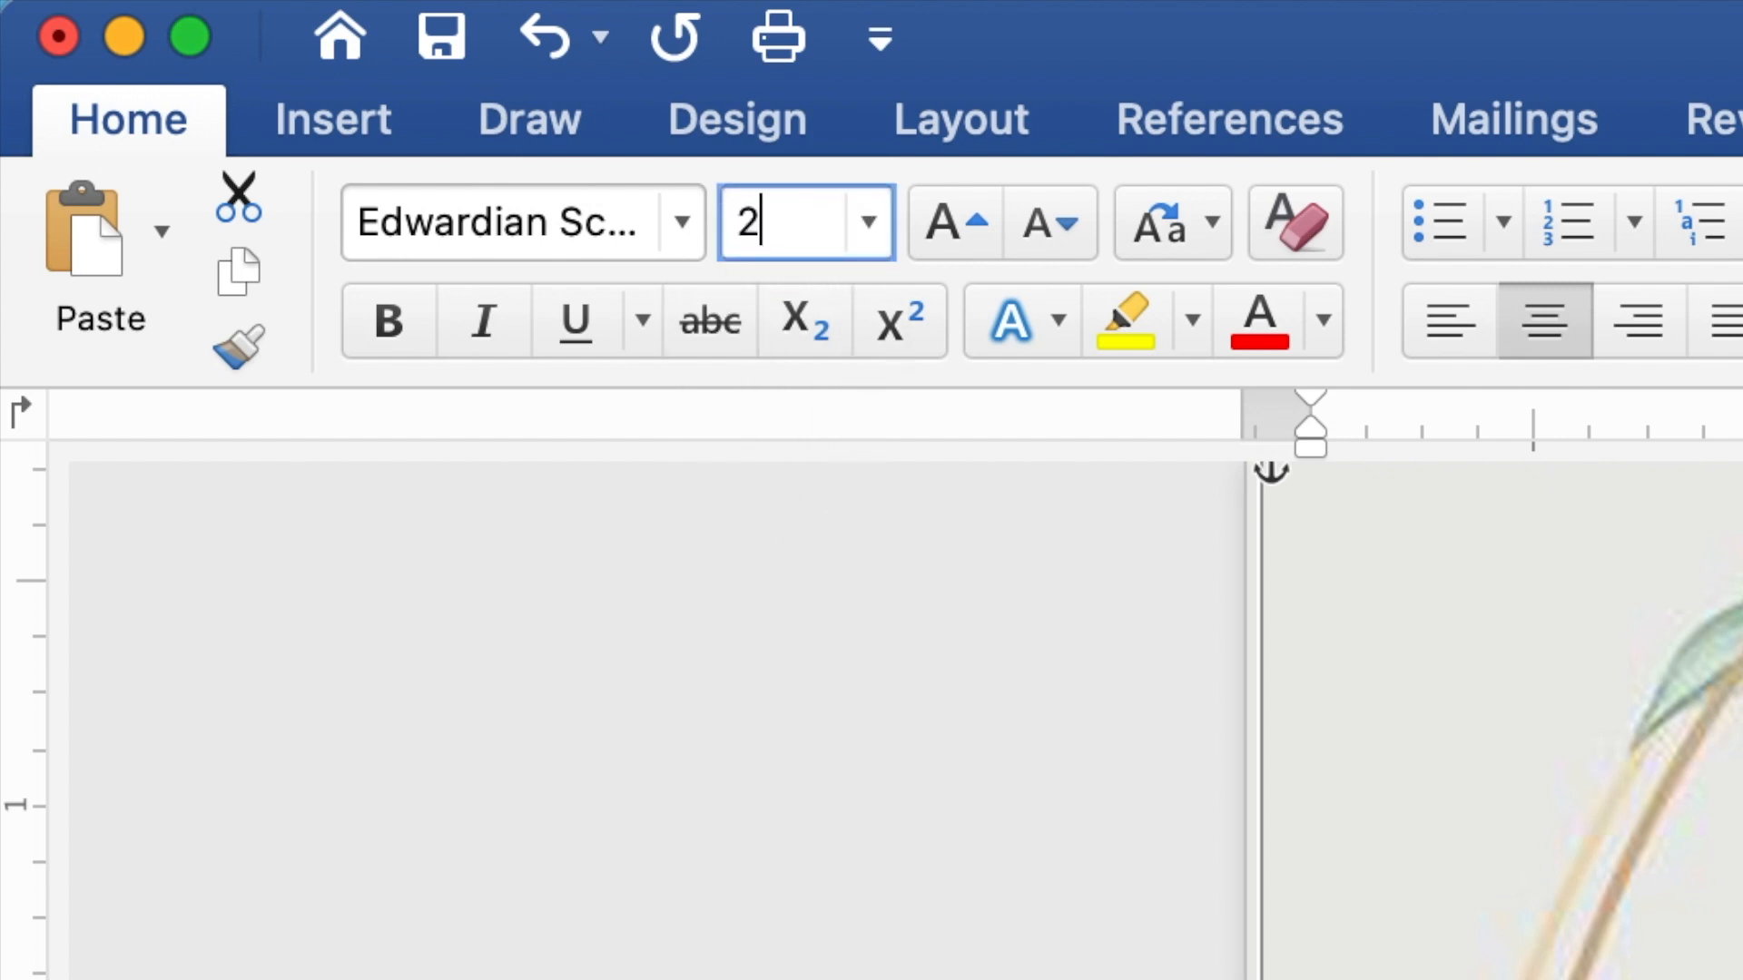
pyautogui.write('0')
pyautogui.press('Return')
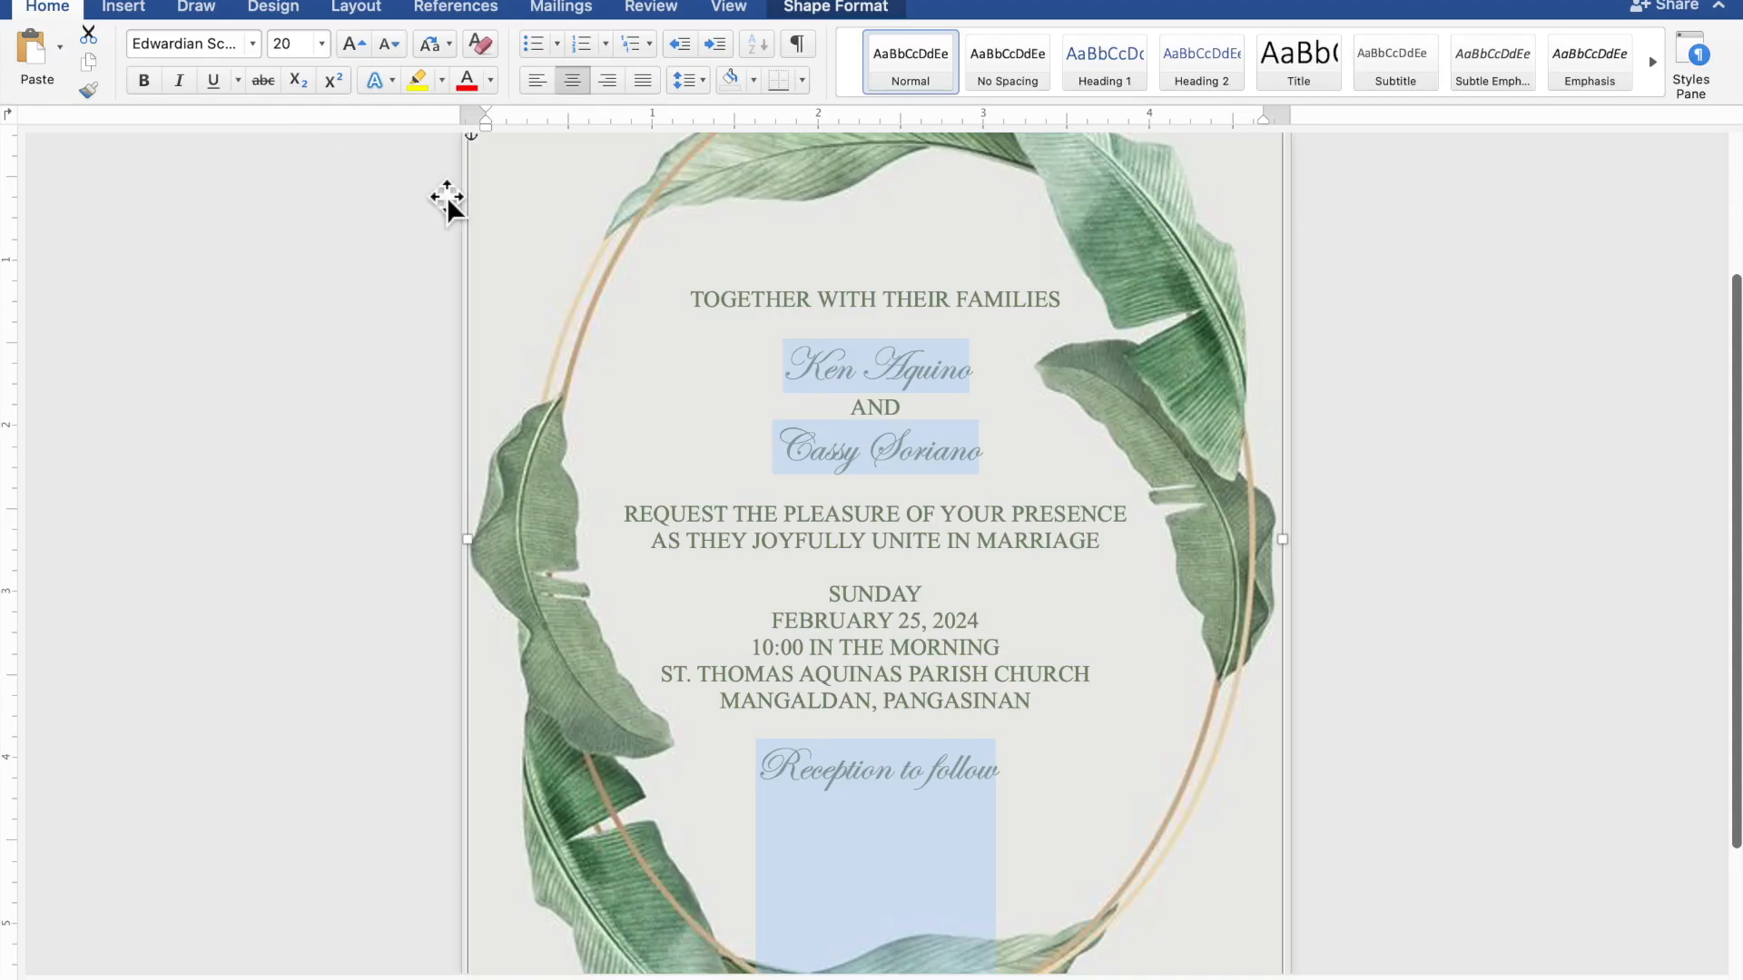
# - Enlarge the couple's two names to size 40
pyautogui.click(965, 368)
pyautogui.moveTo(984, 382); pyautogui.dragTo(832, 381)
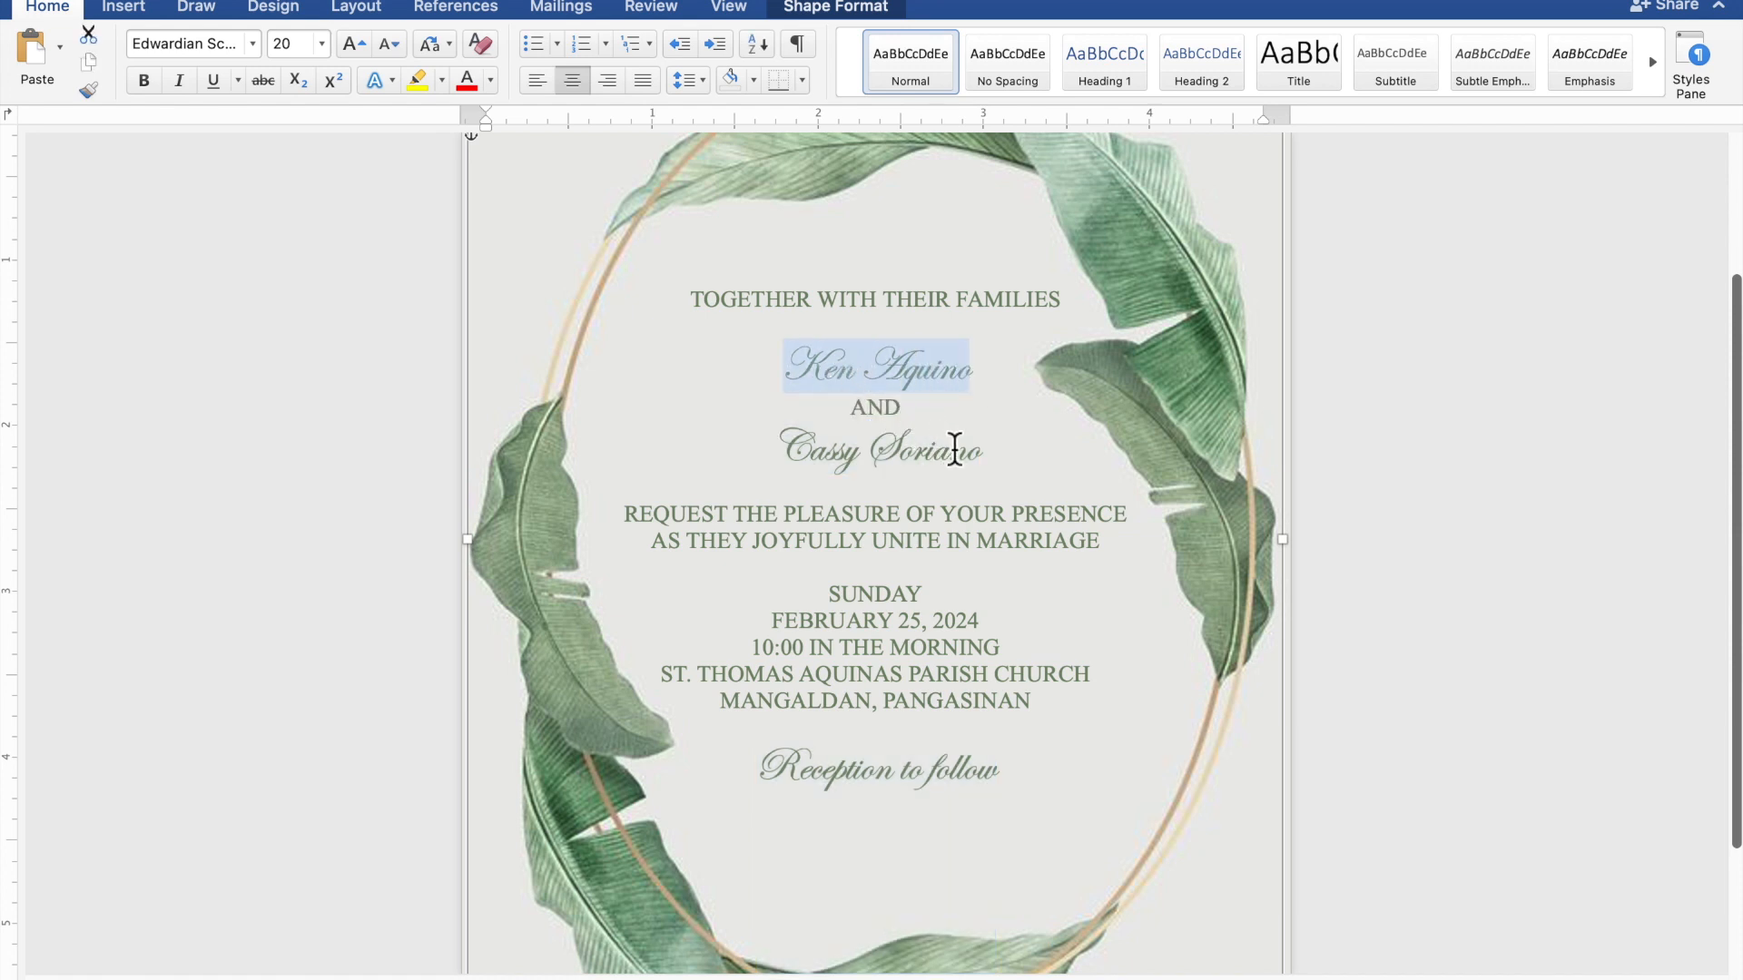
pyautogui.moveTo(992, 463); pyautogui.dragTo(824, 459)
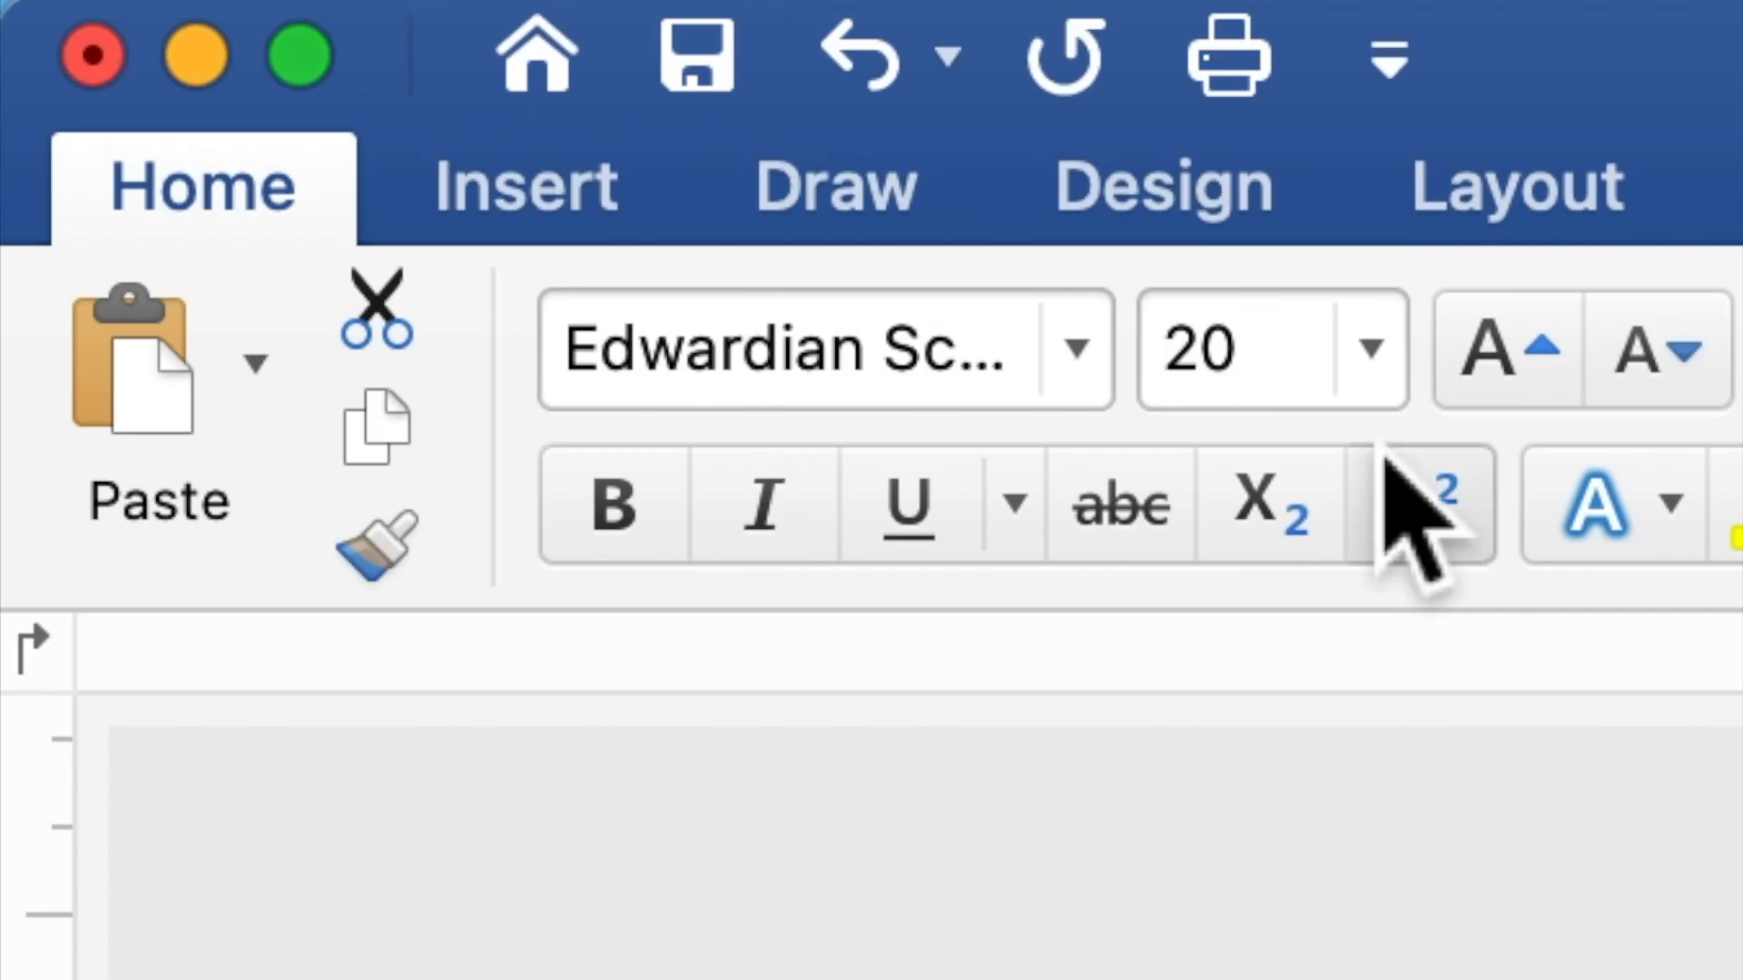
pyautogui.click(297, 52)
pyautogui.moveTo(1268, 400); pyautogui.dragTo(1180, 377)
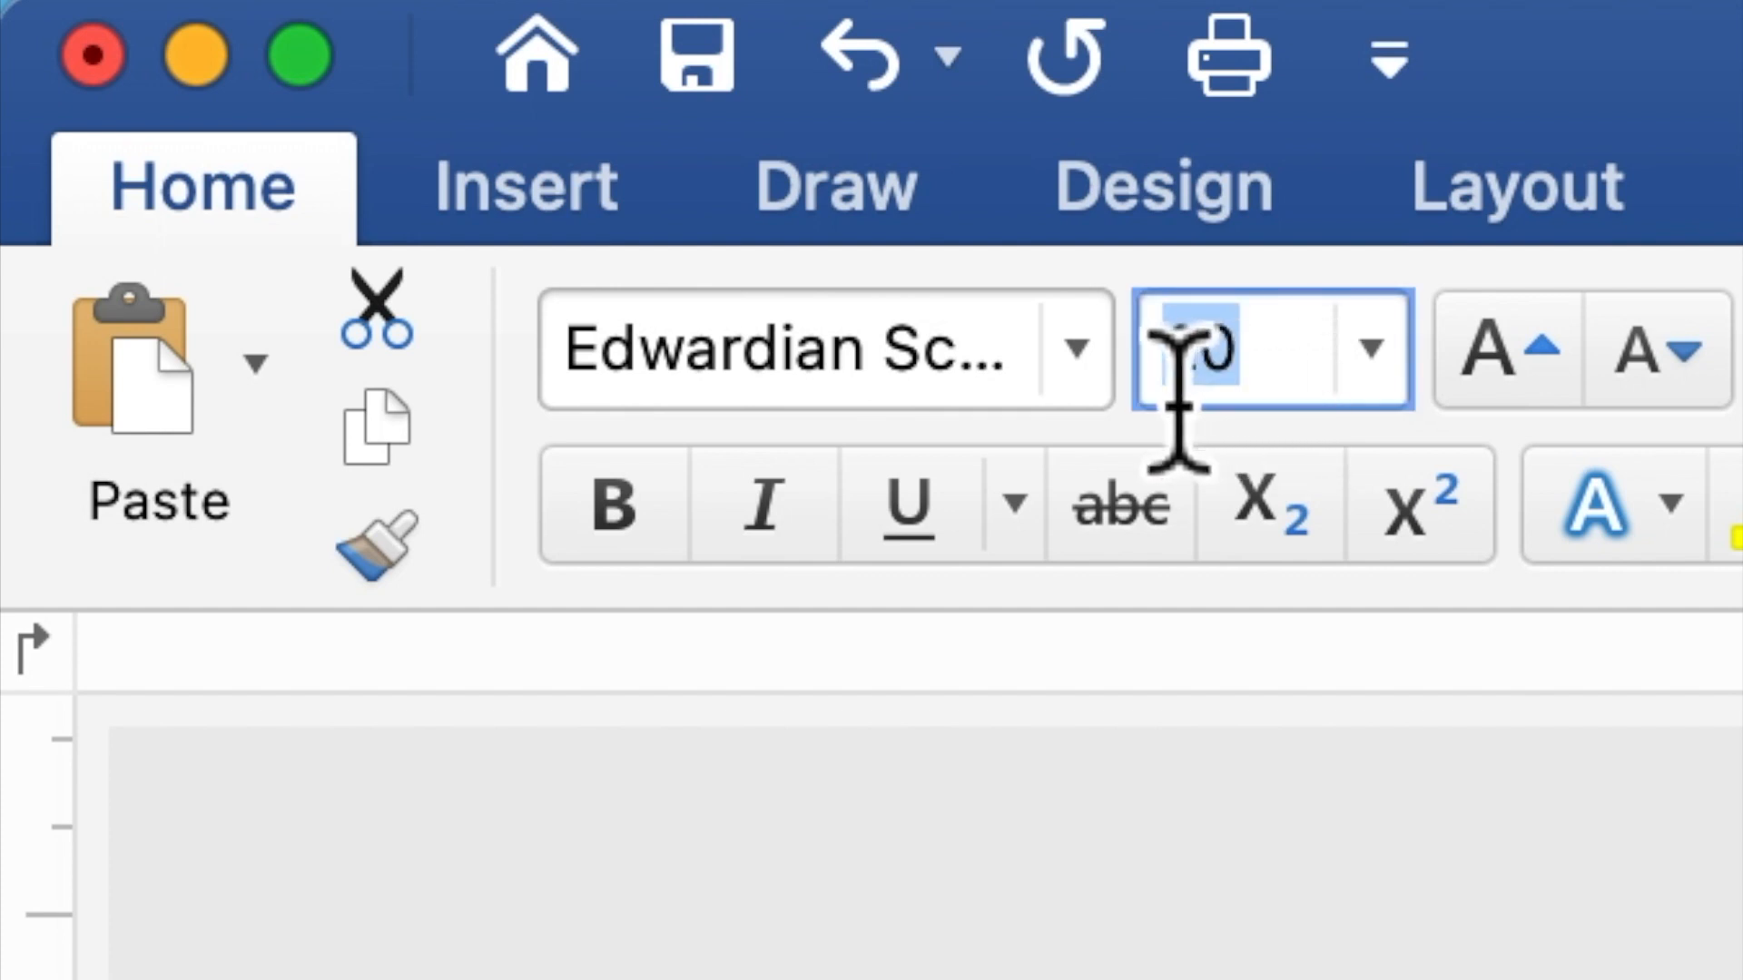
pyautogui.write('4')
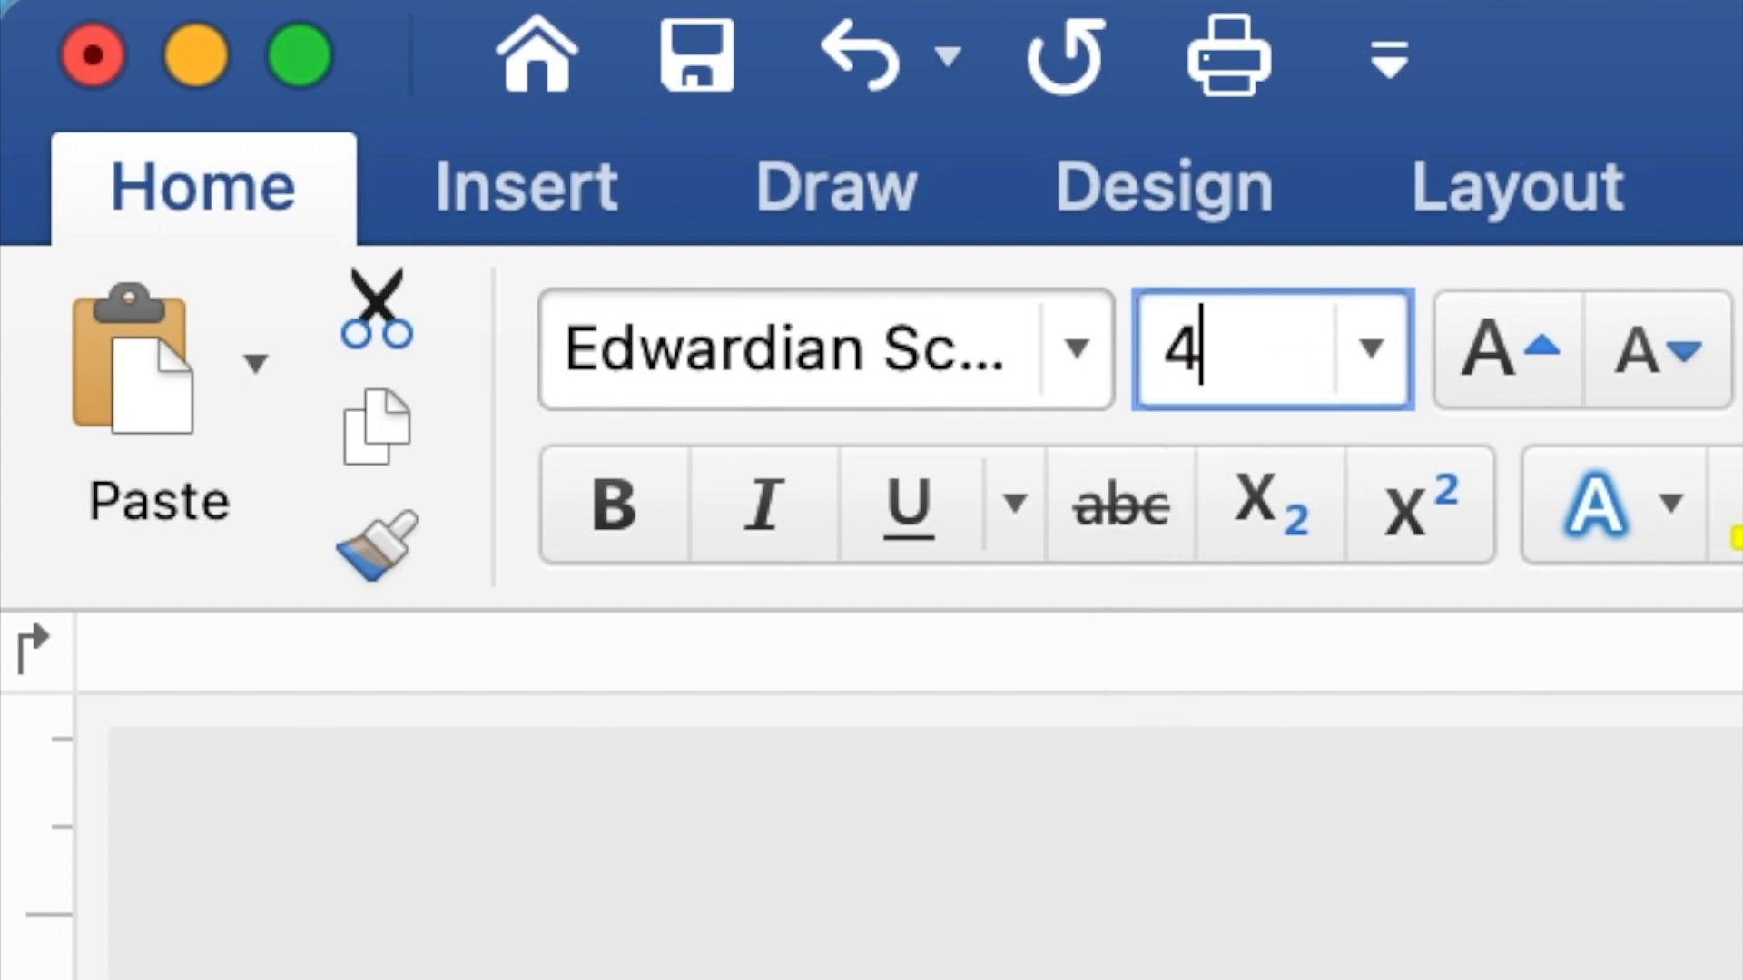
pyautogui.write('0')
pyautogui.press('Return')
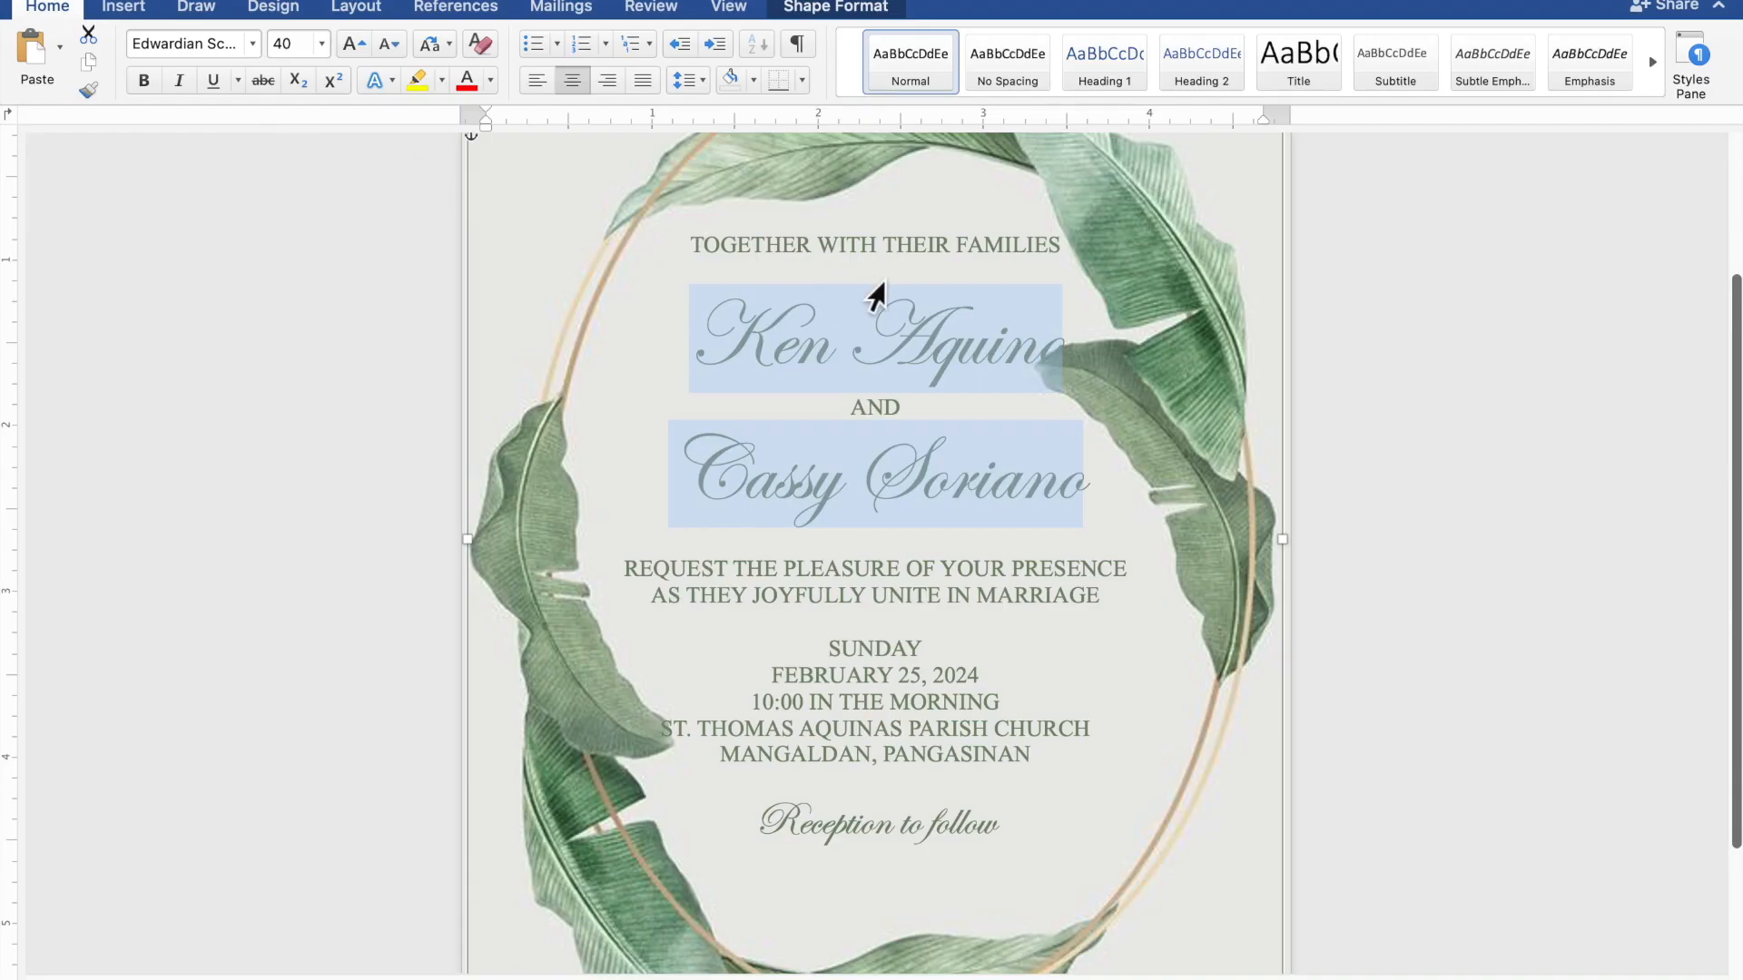
# - Add a blank line above and below the couple's names
pyautogui.click(901, 278)
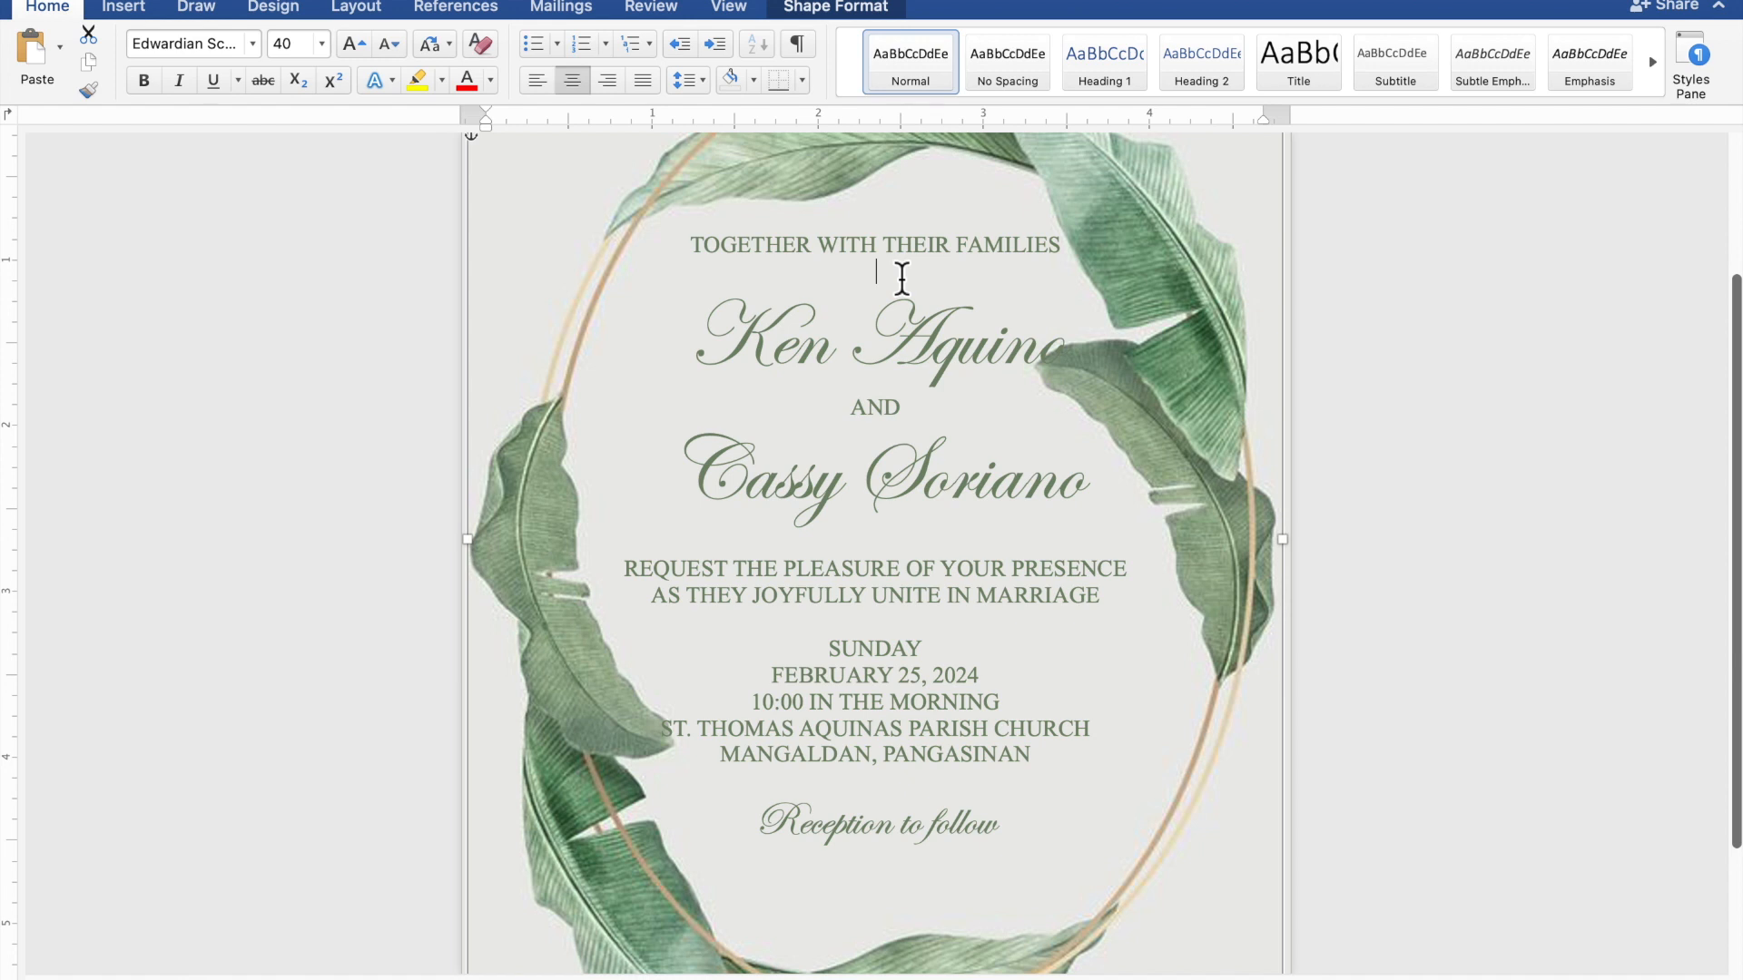
pyautogui.press('Return')
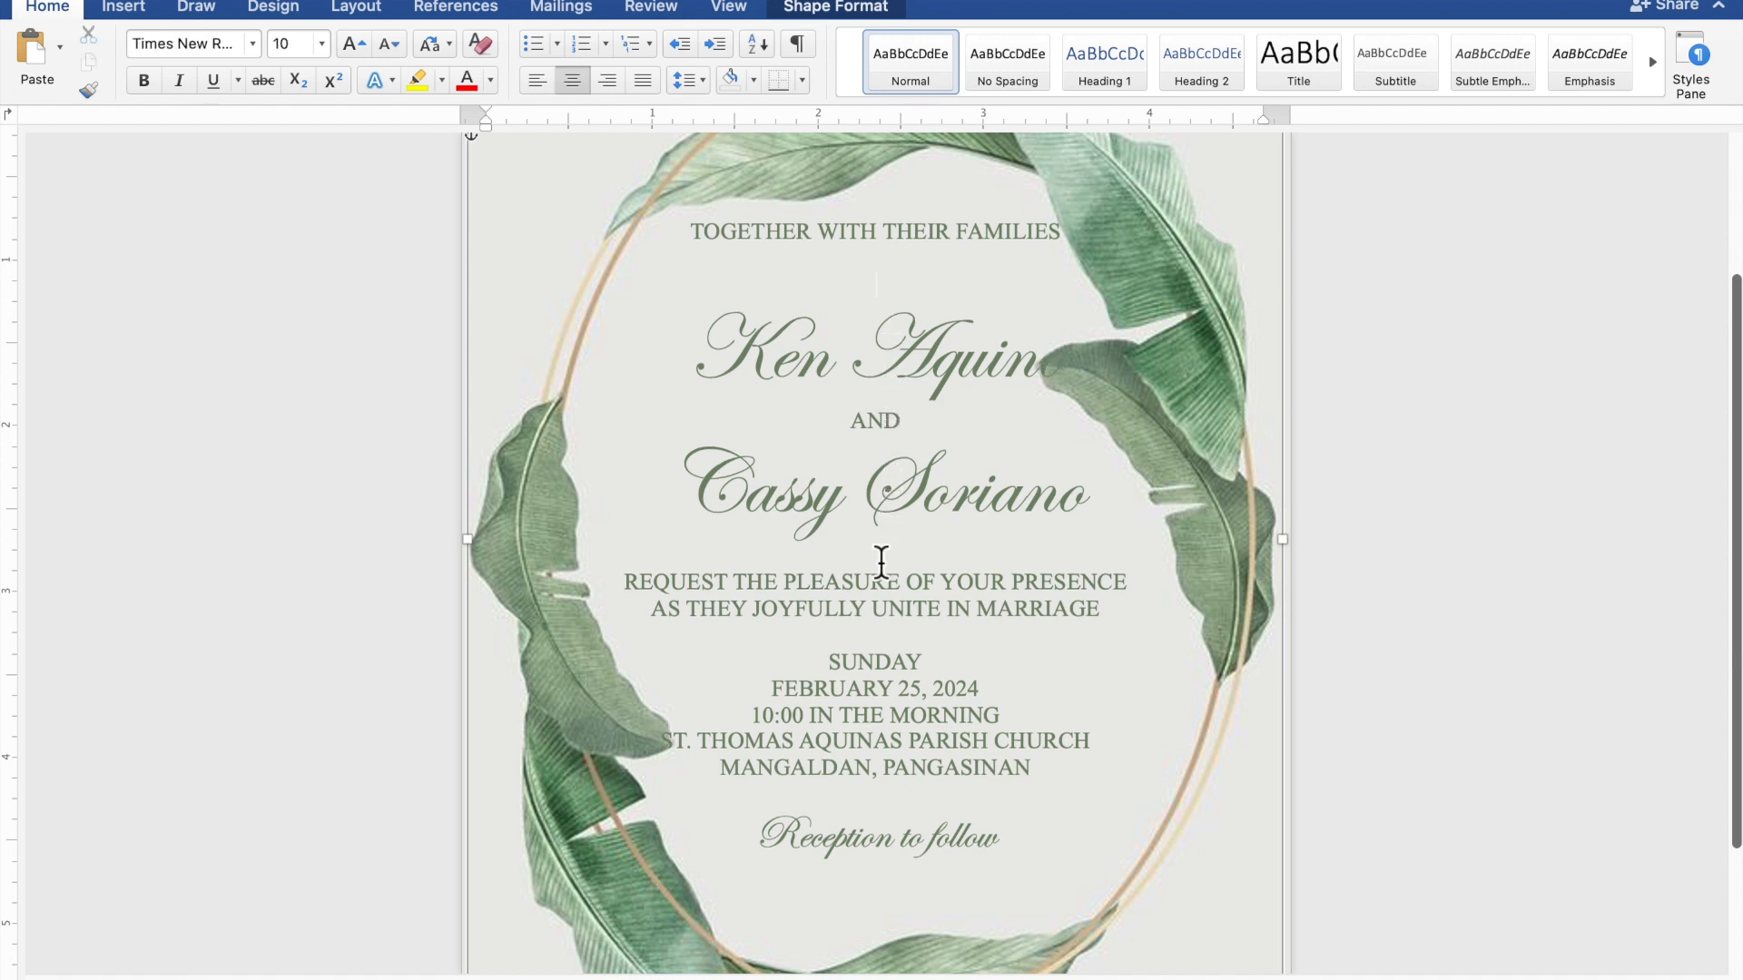
pyautogui.click(881, 560)
pyautogui.press('Return')
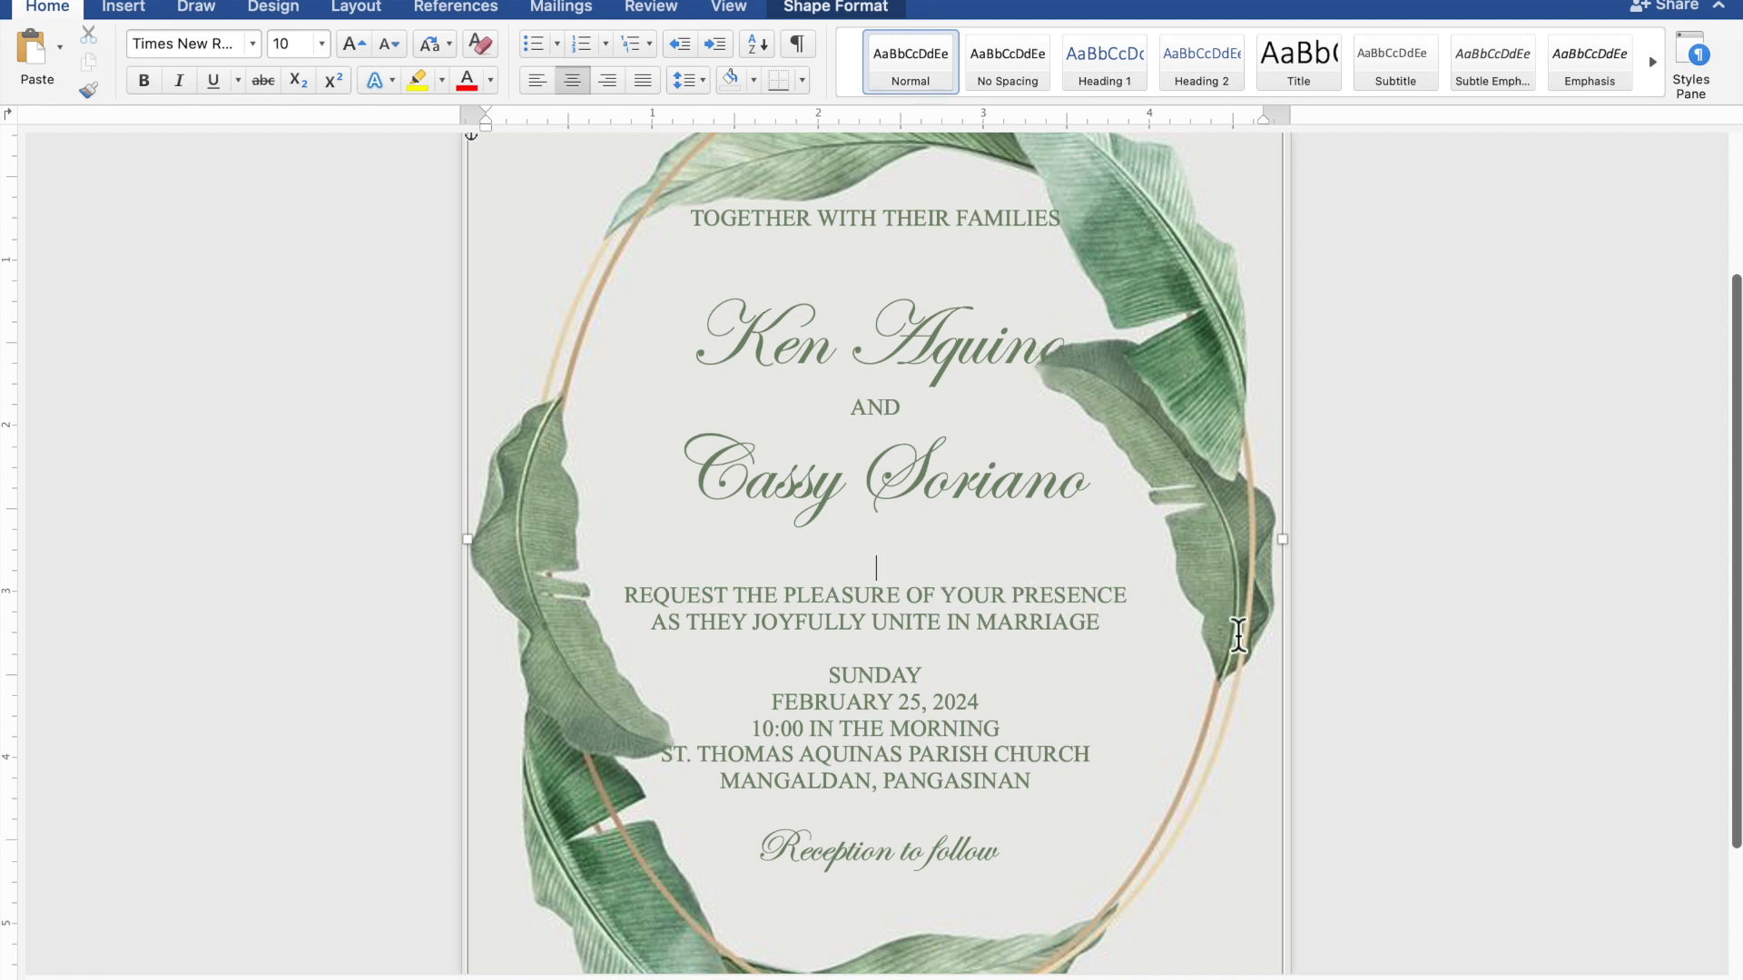
# - Nudge the invitation text box down six steps so it sits centred inside the wreath
pyautogui.scroll(-5, 1338, 650)
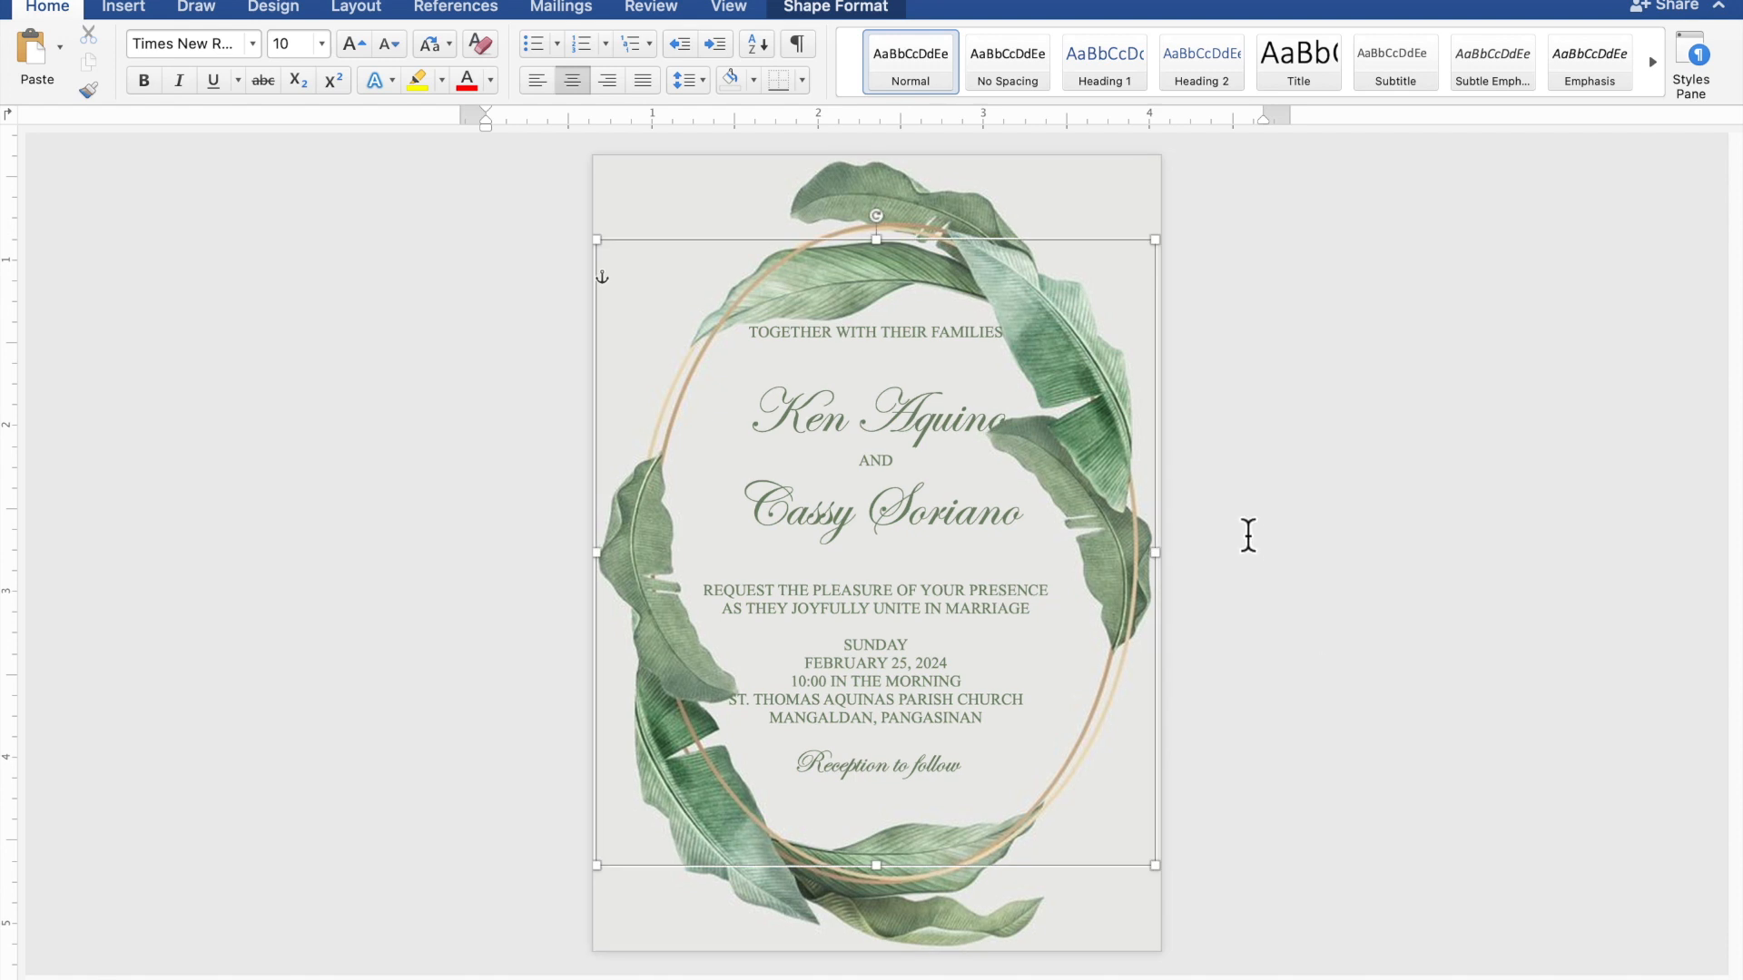
pyautogui.click(1068, 260)
pyautogui.press('Down')
pyautogui.press('Down')
pyautogui.press('Down')
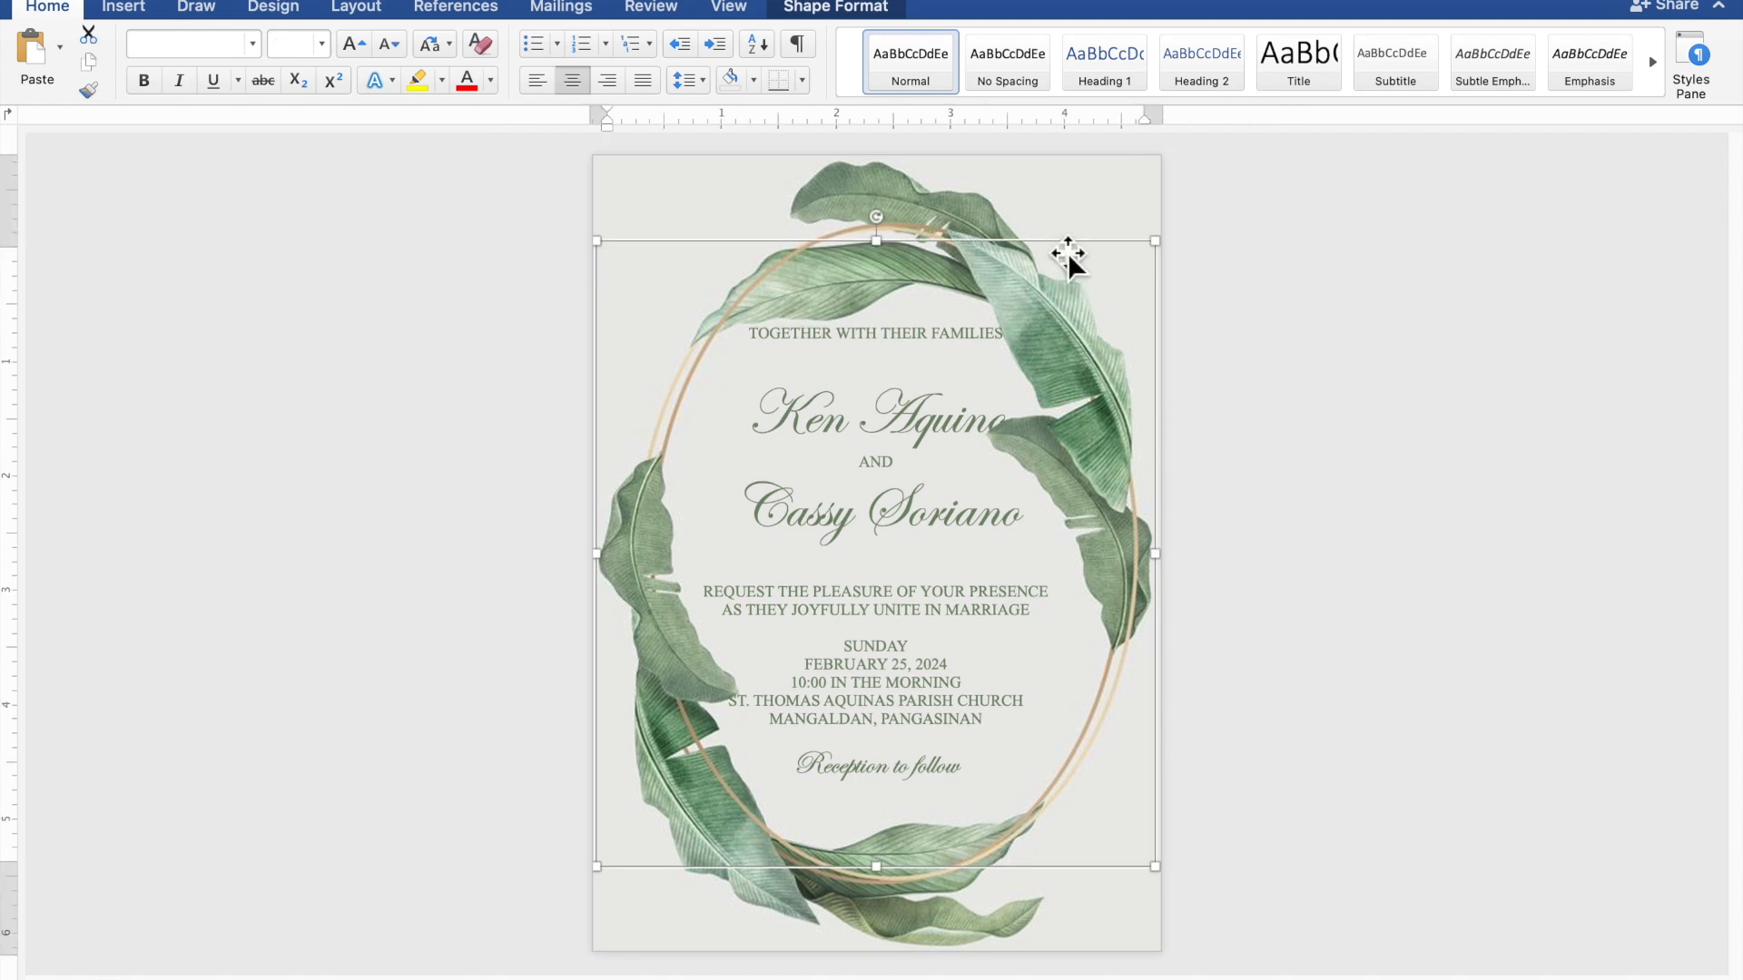
pyautogui.press('Down')
pyautogui.press('Down')
pyautogui.press('Down')
pyautogui.press('Down')
pyautogui.press('Down')
pyautogui.press('Down')
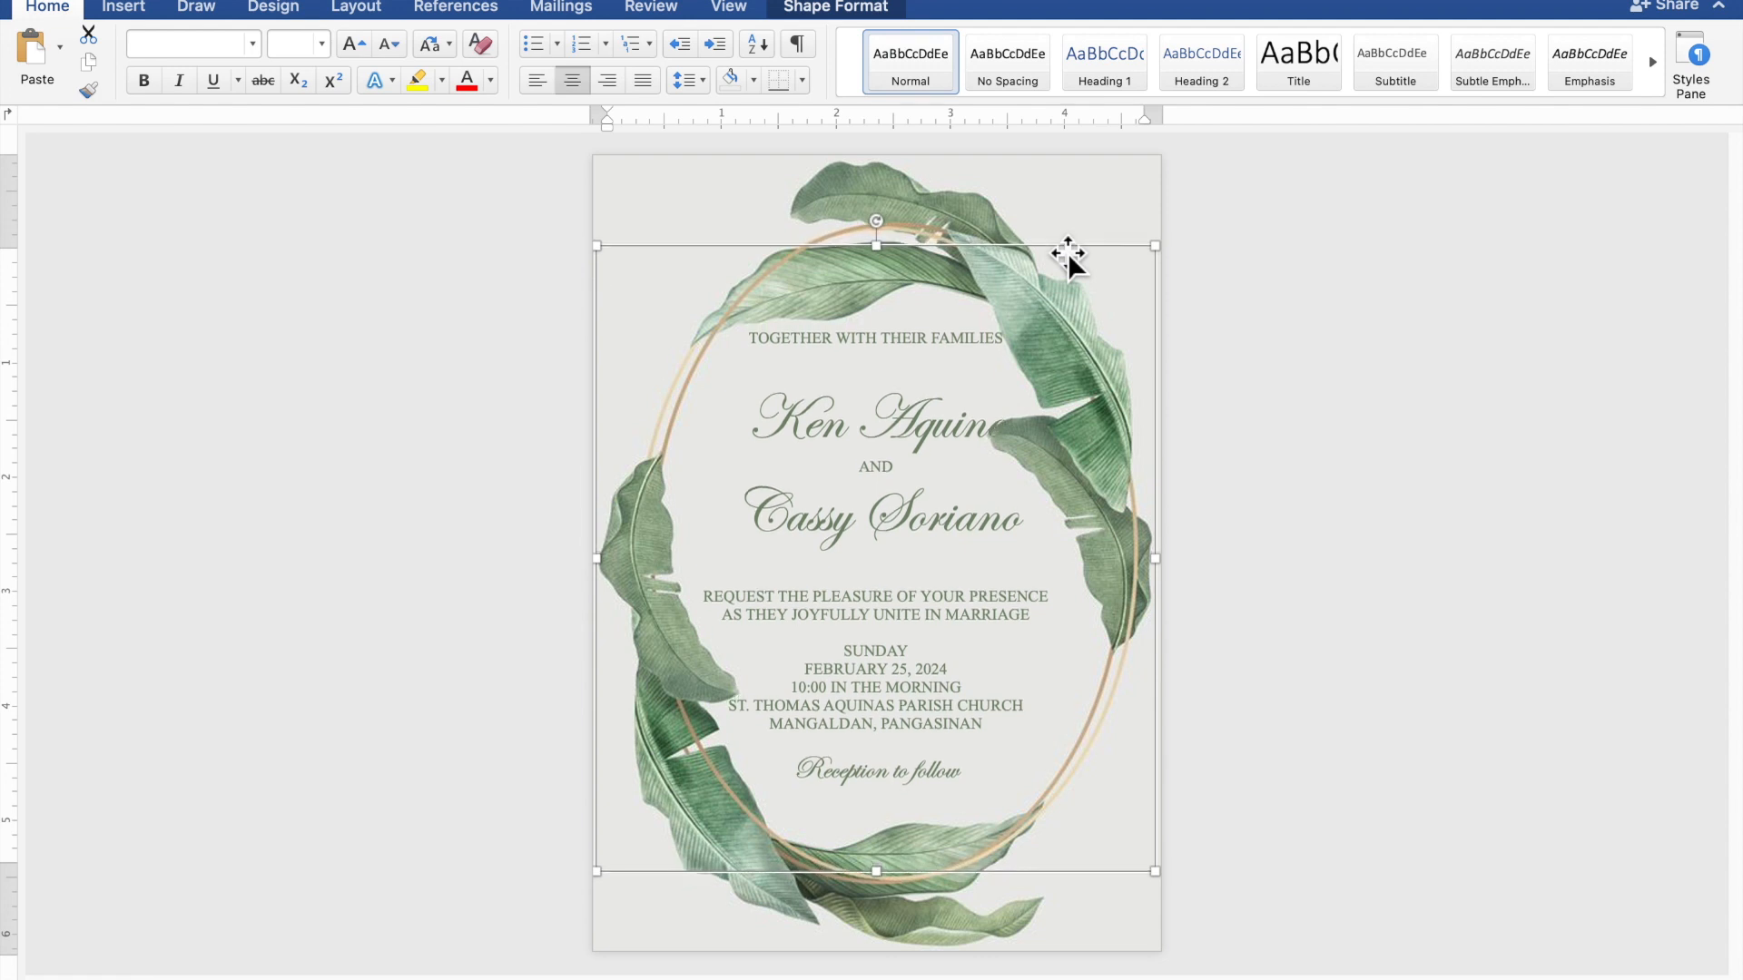
pyautogui.press('Down')
pyautogui.press('Down')
pyautogui.press('Down')
pyautogui.press('Down')
pyautogui.press('Down')
pyautogui.press('Down')
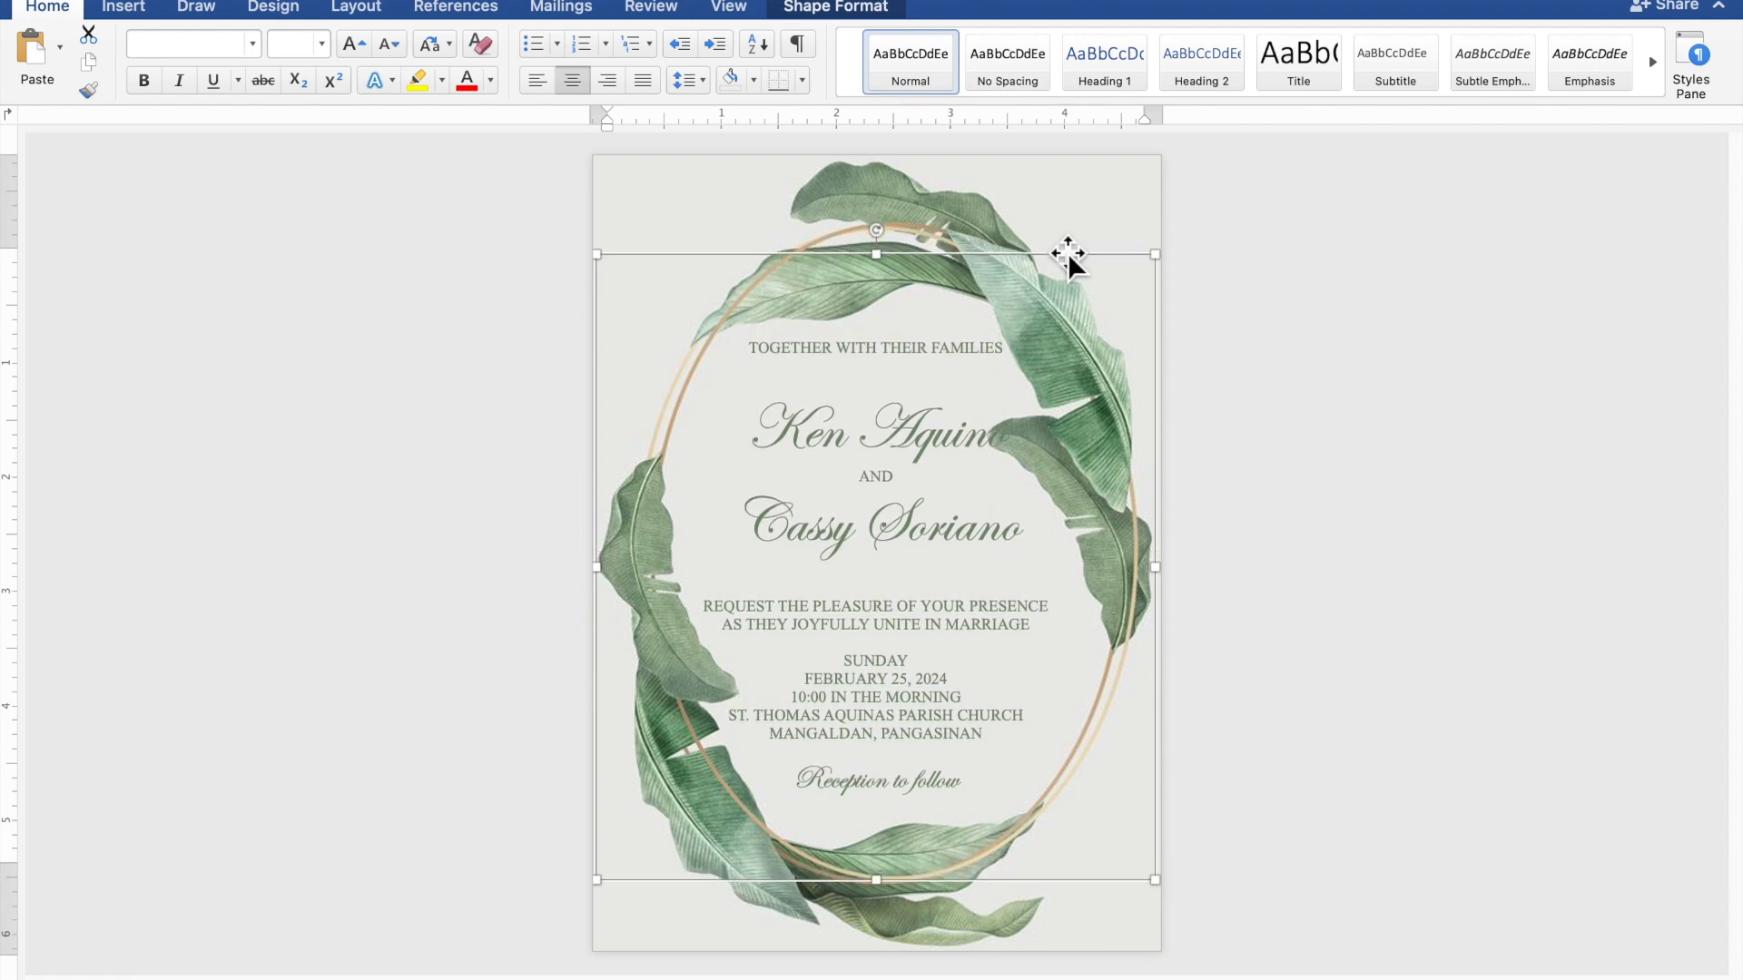
pyautogui.press('Down')
pyautogui.press('Down')
pyautogui.press('Down')
pyautogui.press('Down')
pyautogui.press('Down')
pyautogui.press('Down')
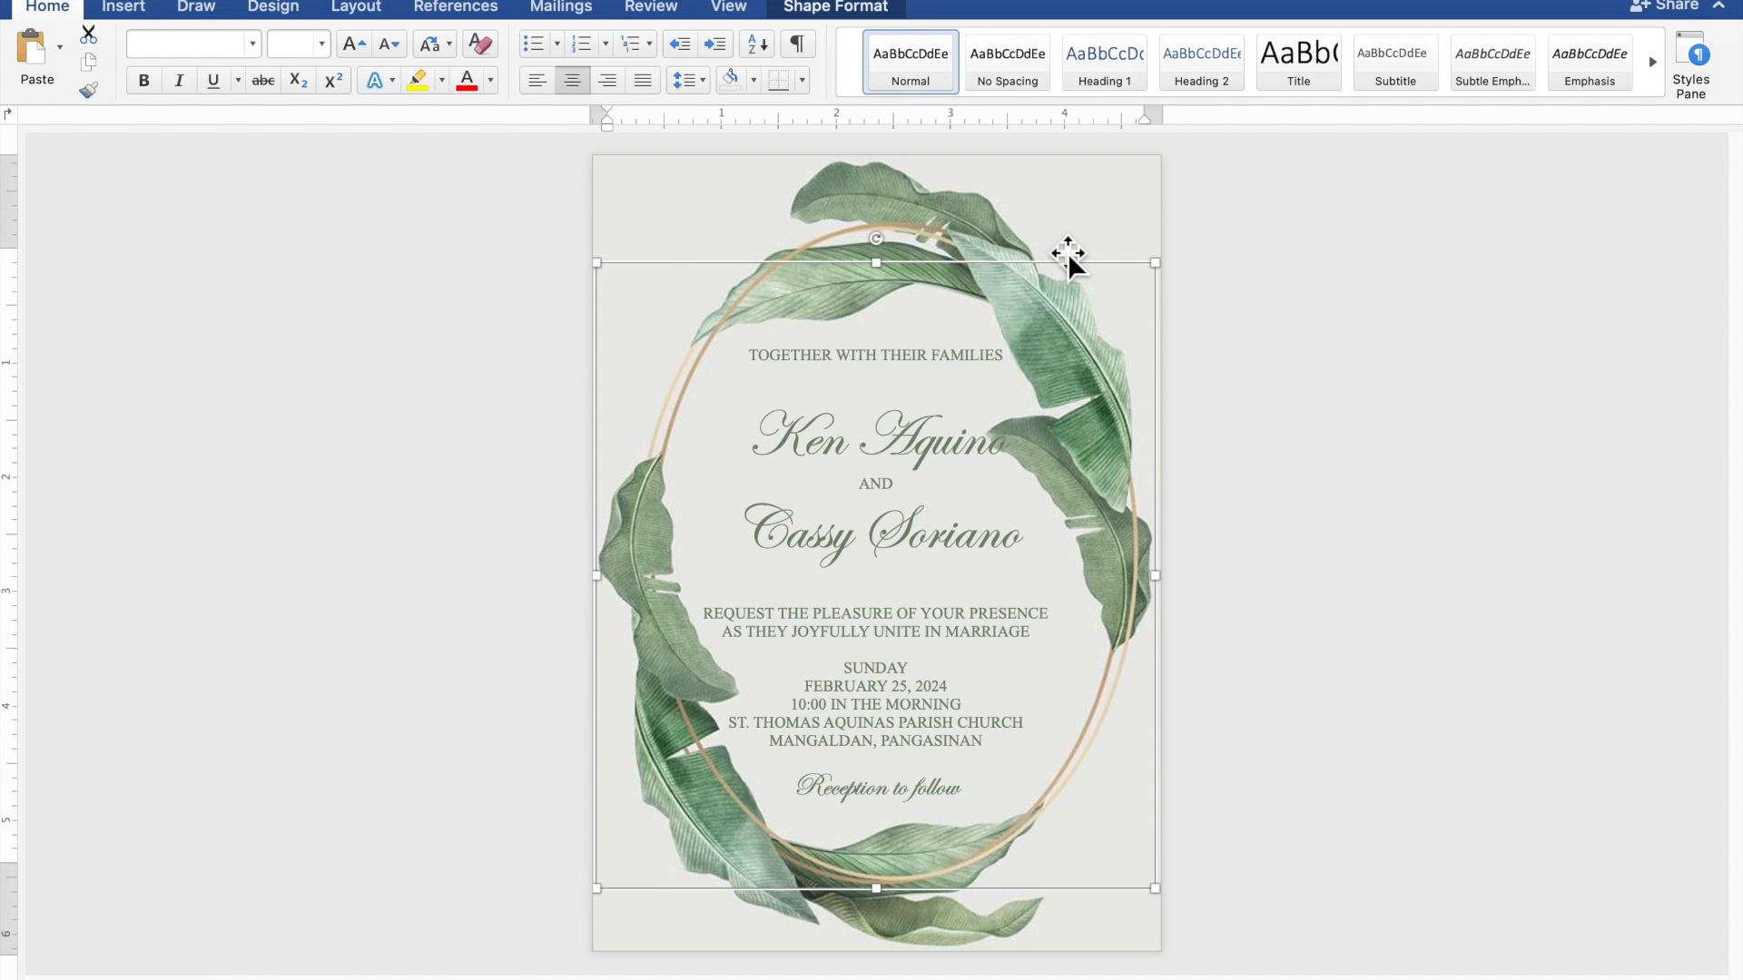
pyautogui.press('Down')
pyautogui.press('Down')
pyautogui.press('Down')
pyautogui.press('Down')
pyautogui.press('Down')
pyautogui.press('Down')
pyautogui.press('Down')
pyautogui.press('Down')
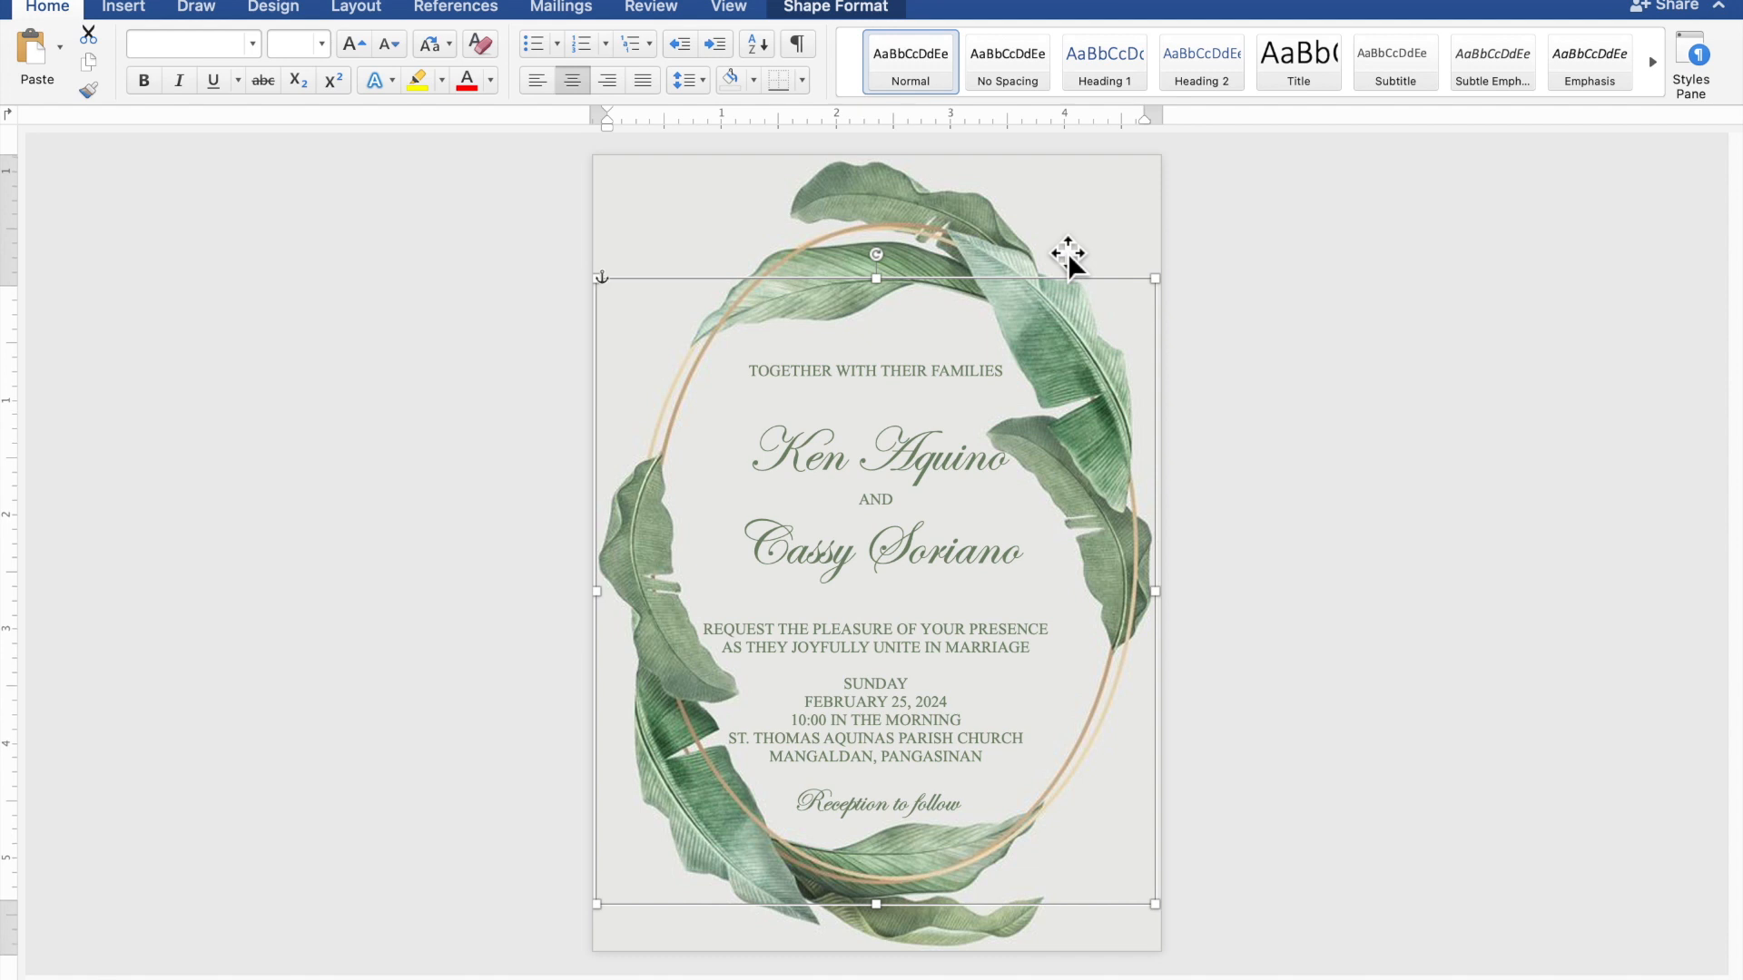
pyautogui.press('Down')
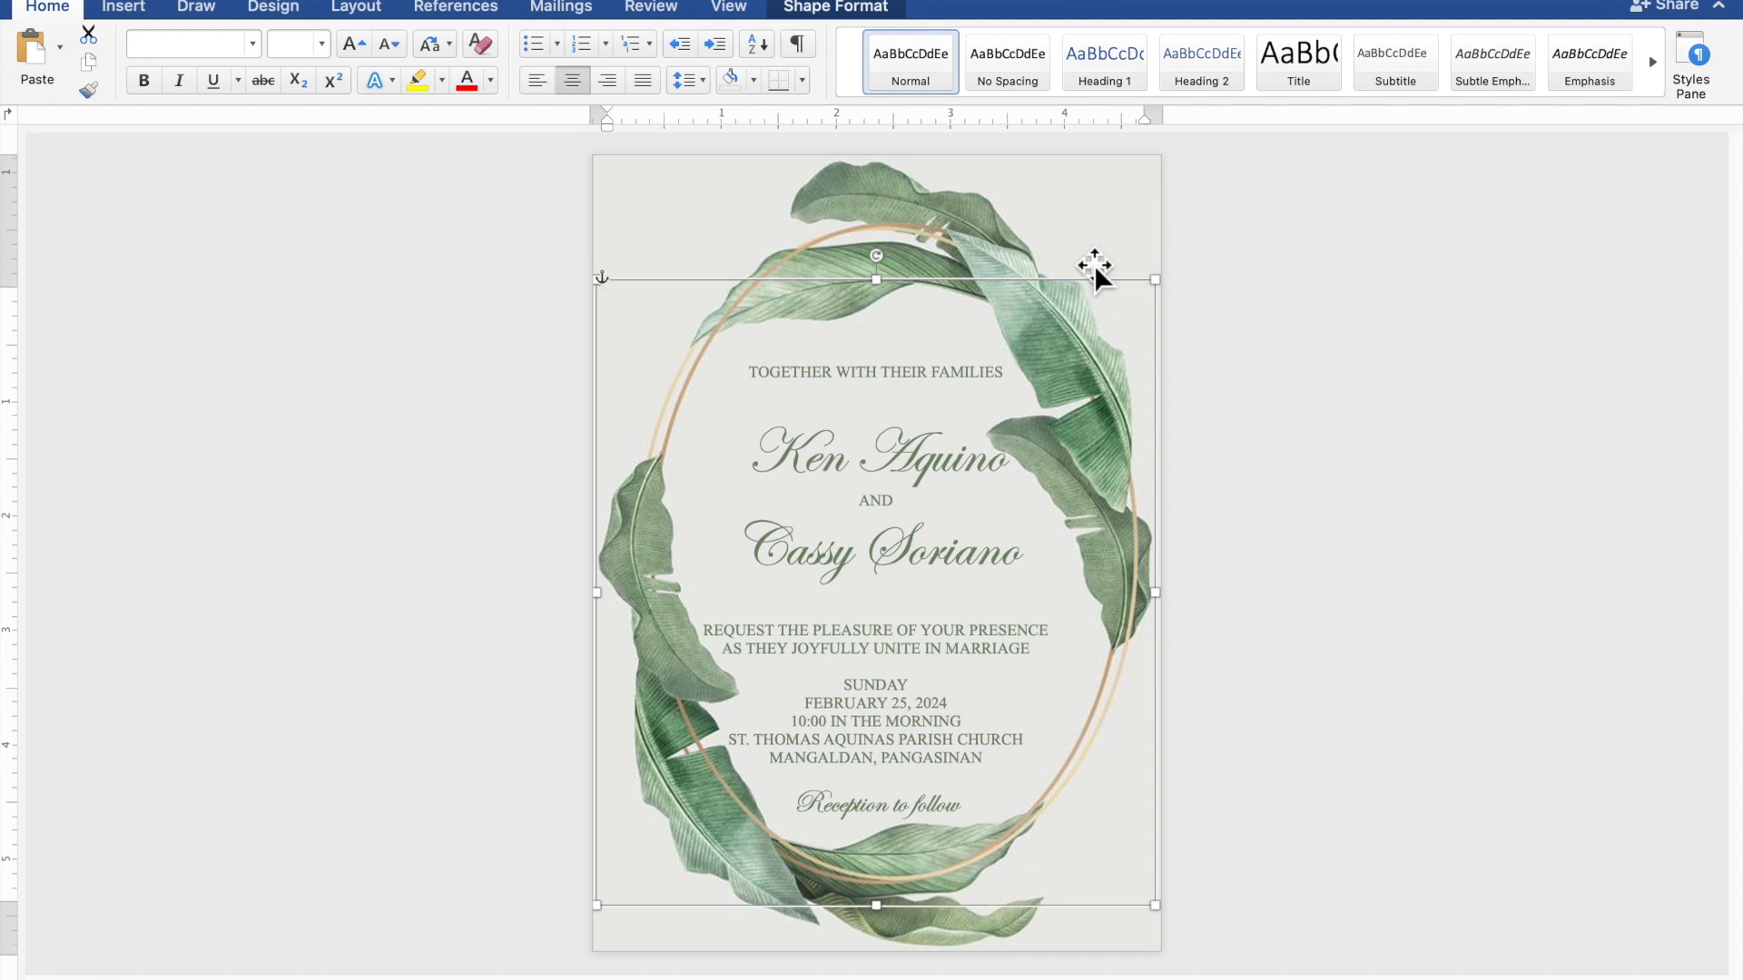
pyautogui.click(1472, 342)
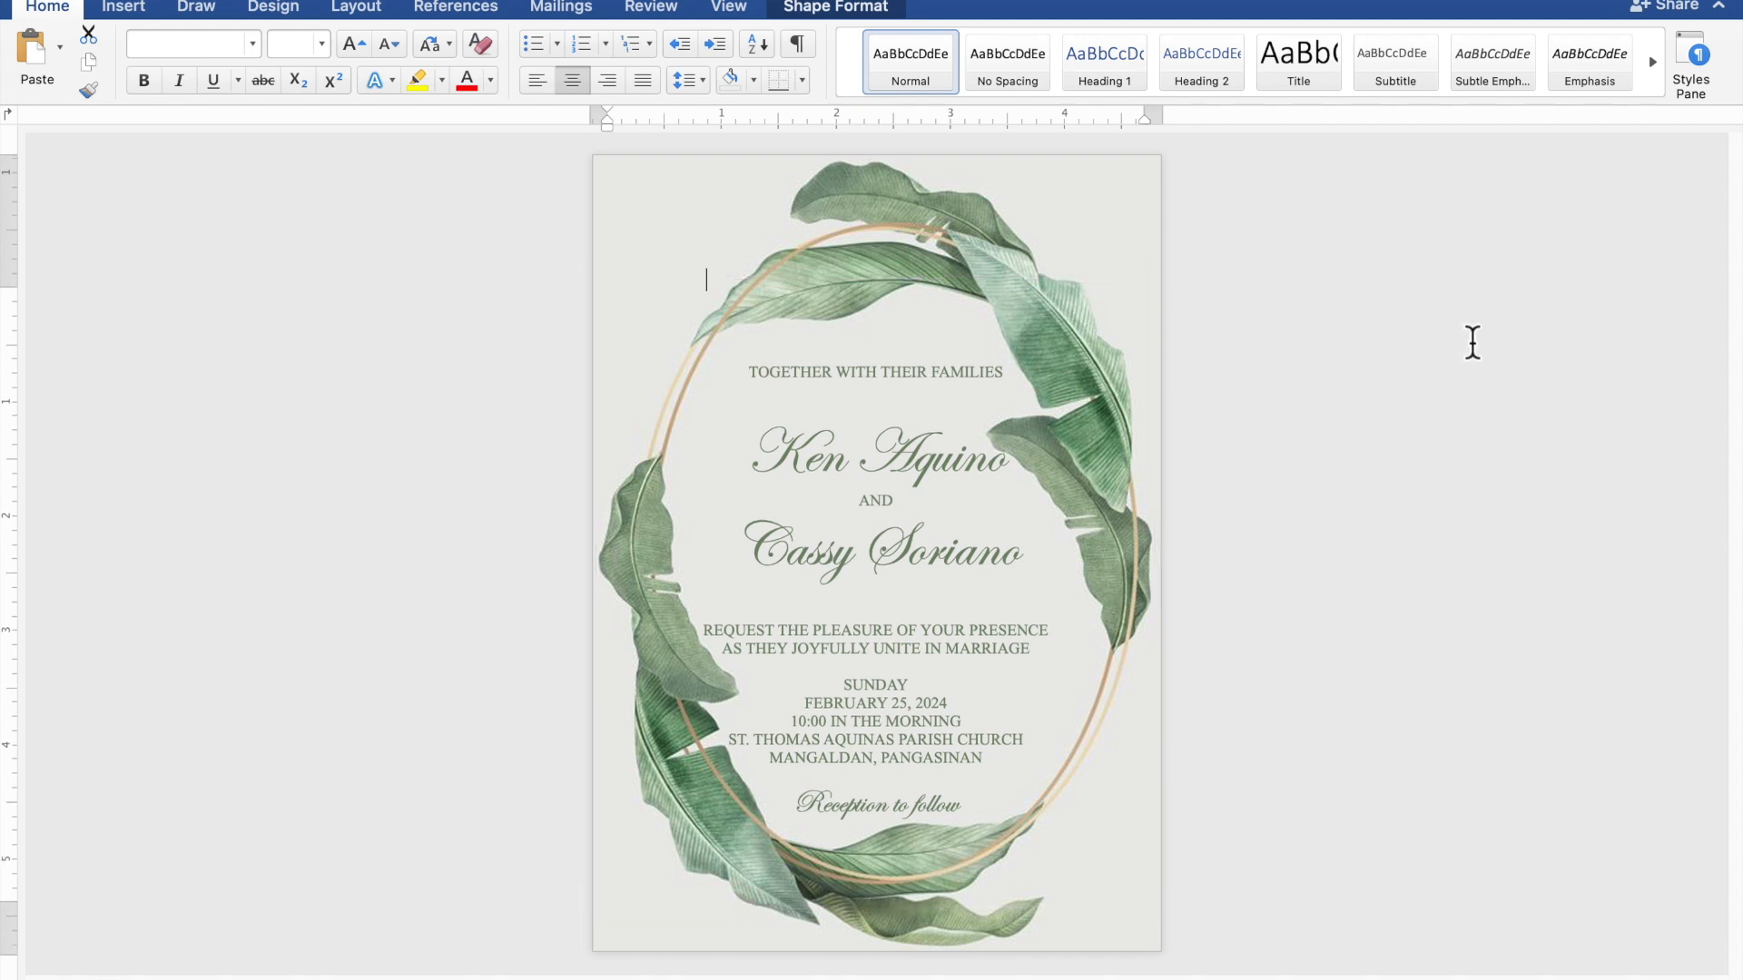